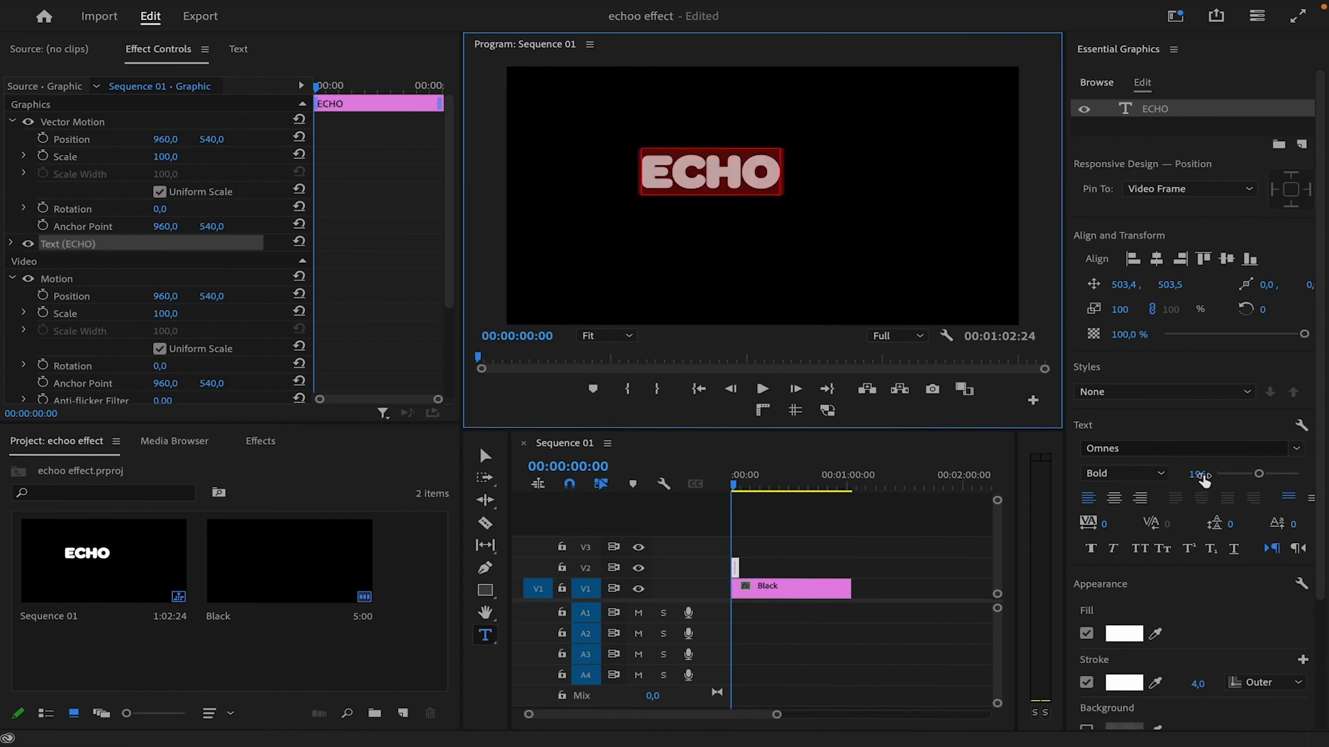
- Set the font size of the ECHO text to 250
type("250")
key("Return")
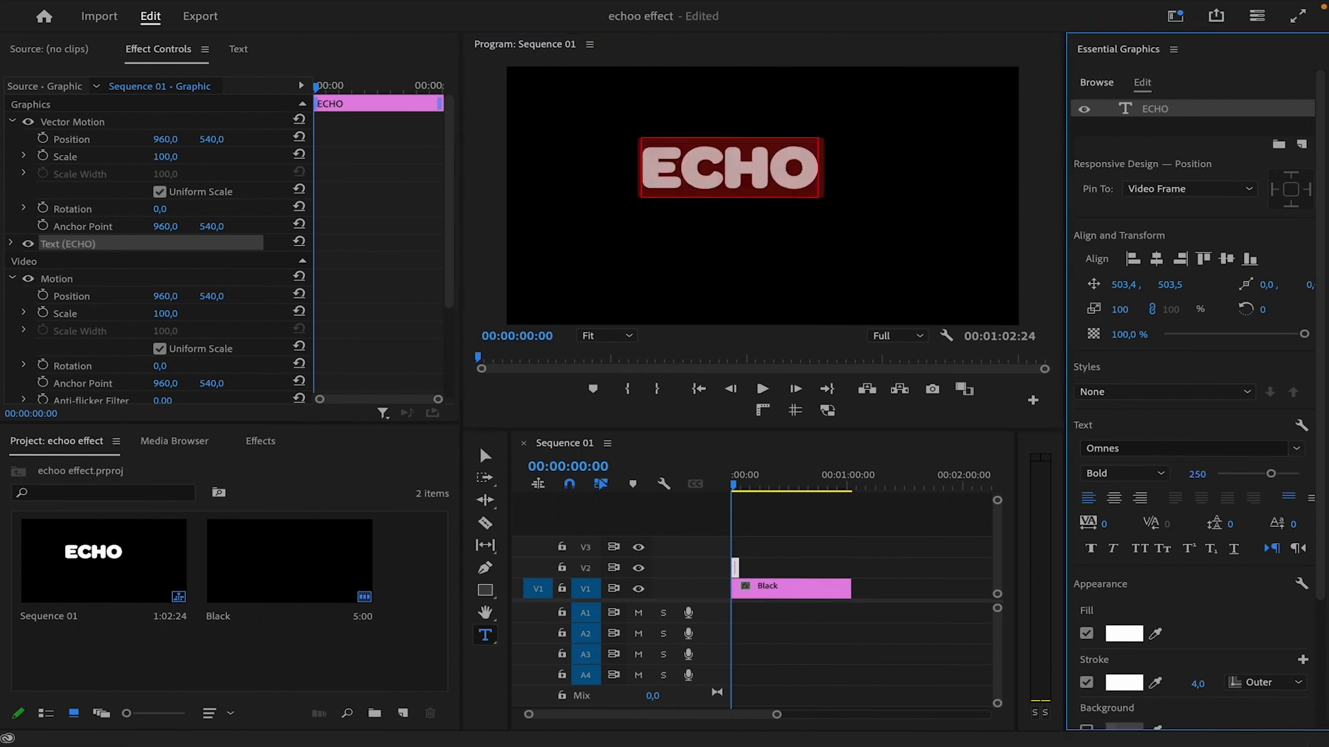
- Centre the ECHO text horizontally and vertically in the frame and turn off its fill, keeping only the stroke
left_click(1156, 259)
left_click(1226, 259)
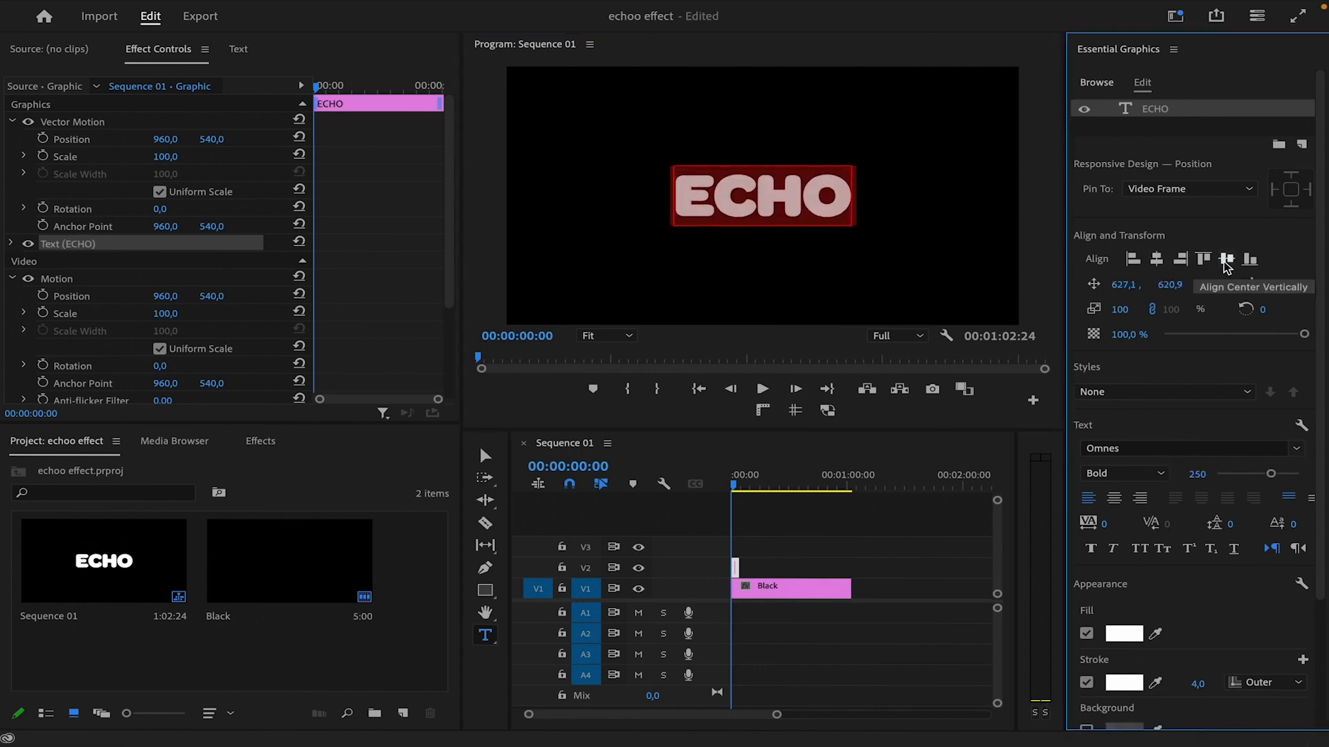
left_click(1087, 634)
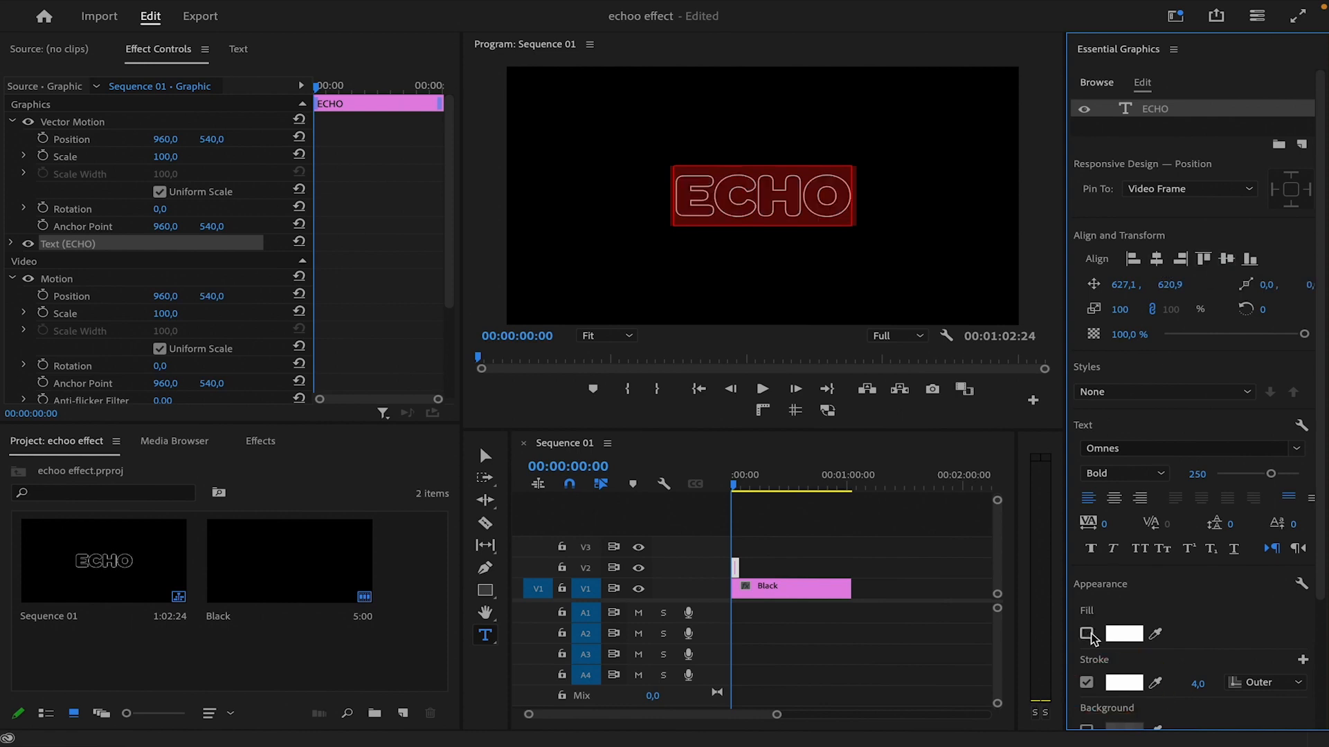
- Find the Echo video effect and apply it to the ECHO text clip on track V2
left_click(253, 442)
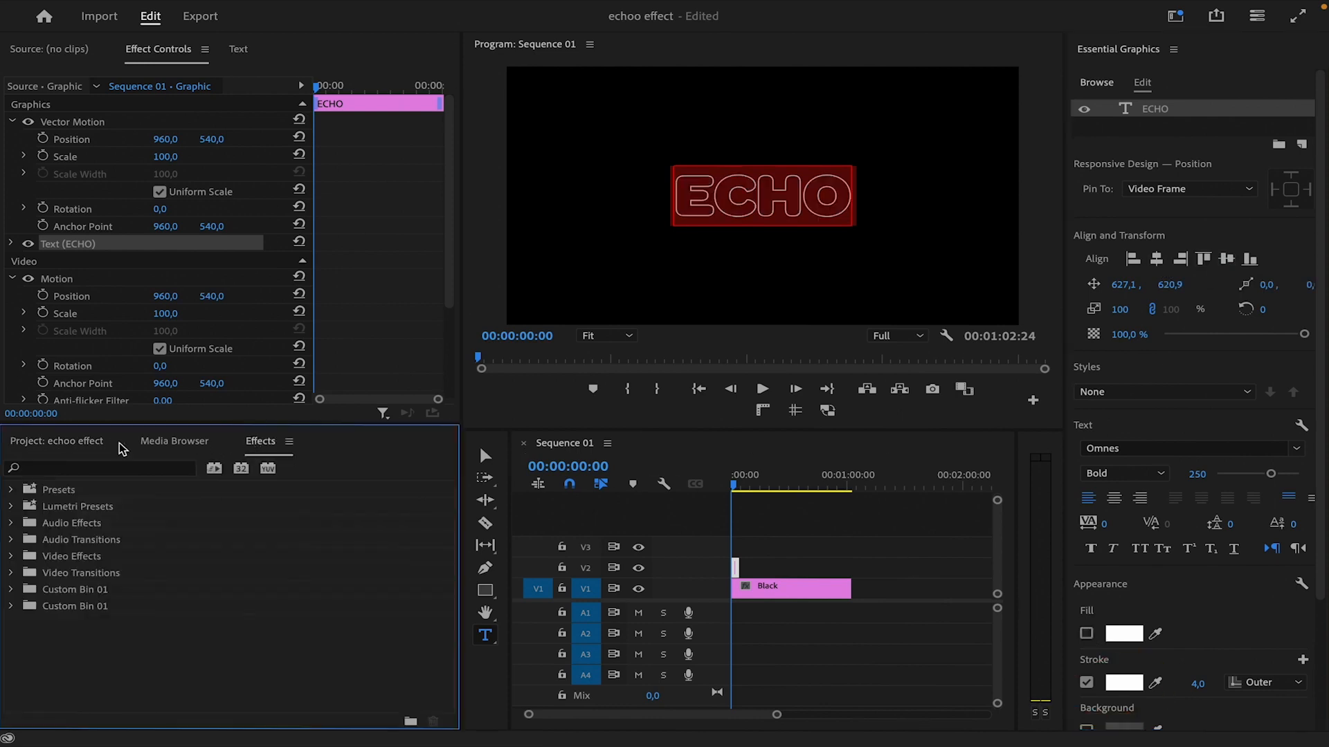
left_click(93, 470)
type("echo")
left_click_drag(75, 655, 736, 565)
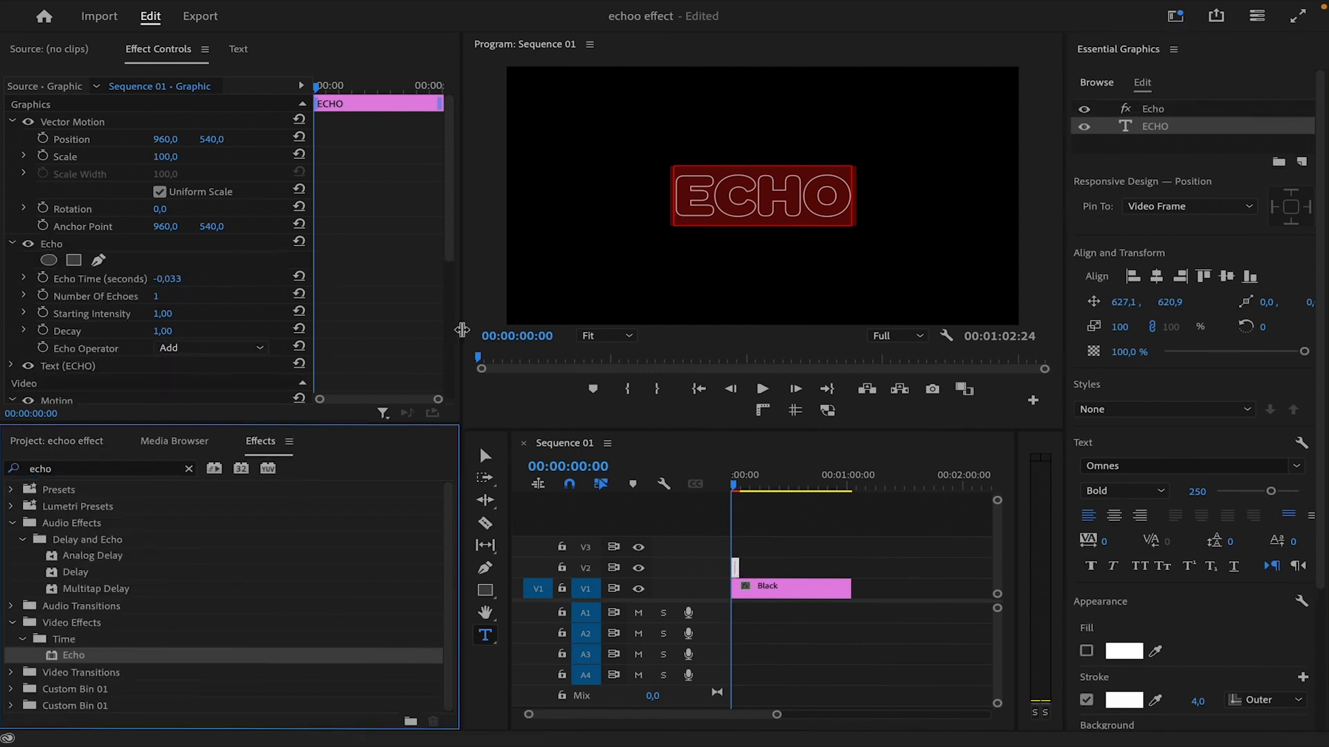
- Start Vector Motion Scale keyframes at 100 on the first frame and set Scale to 140 at 00:00:00:10
left_click(47, 158)
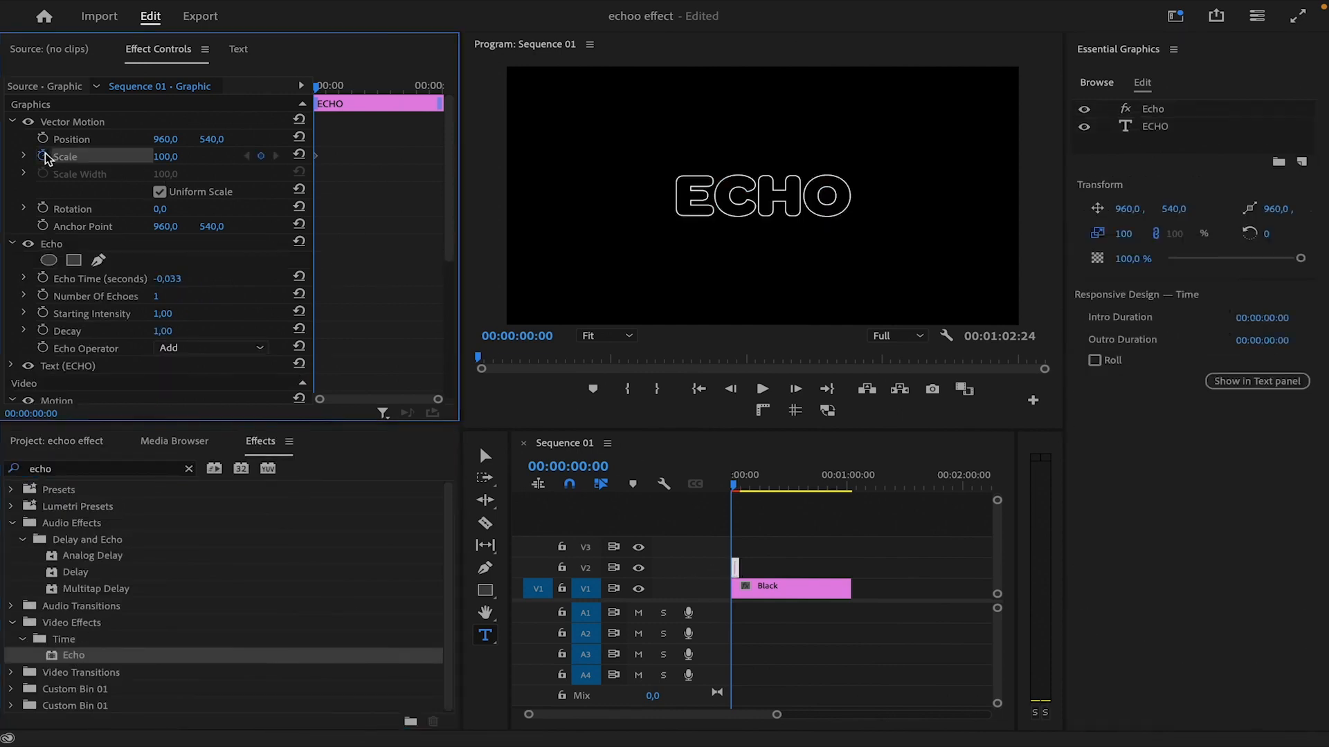
key("shift+Right")
key("shift+Right")
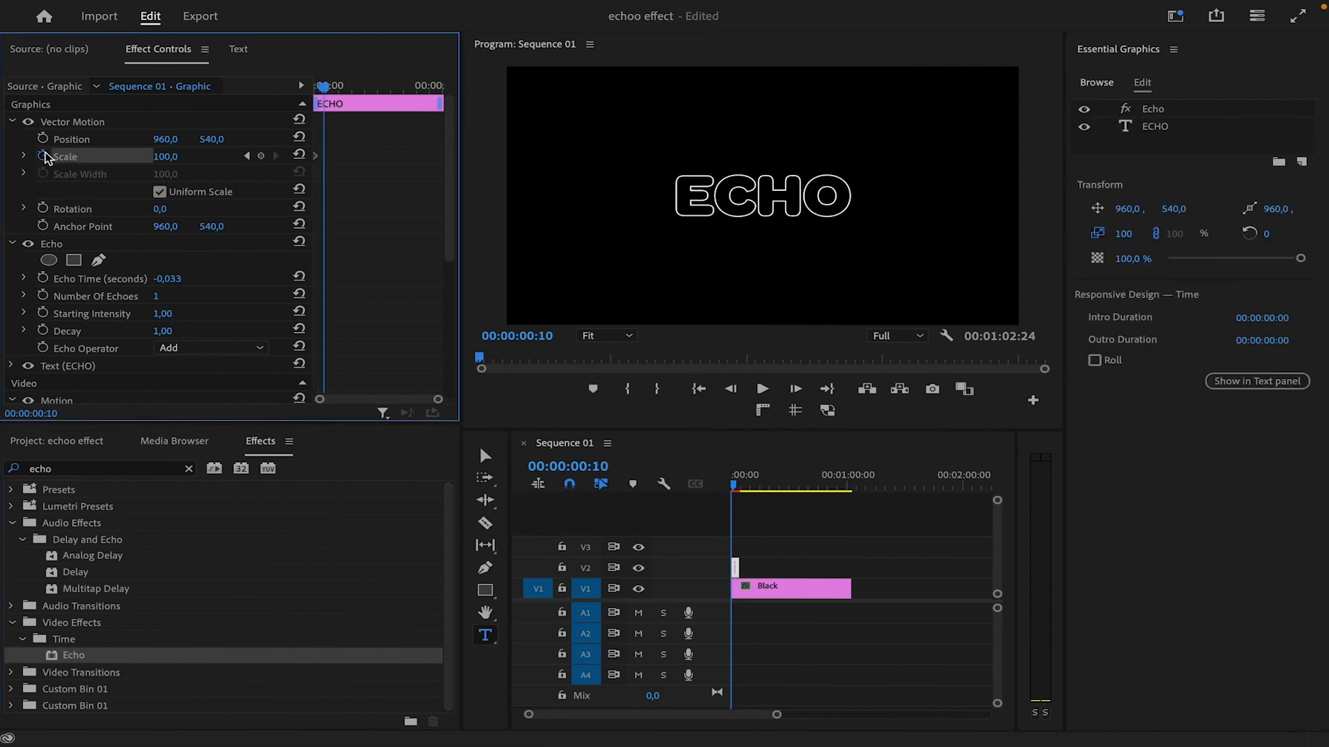
left_click(166, 157)
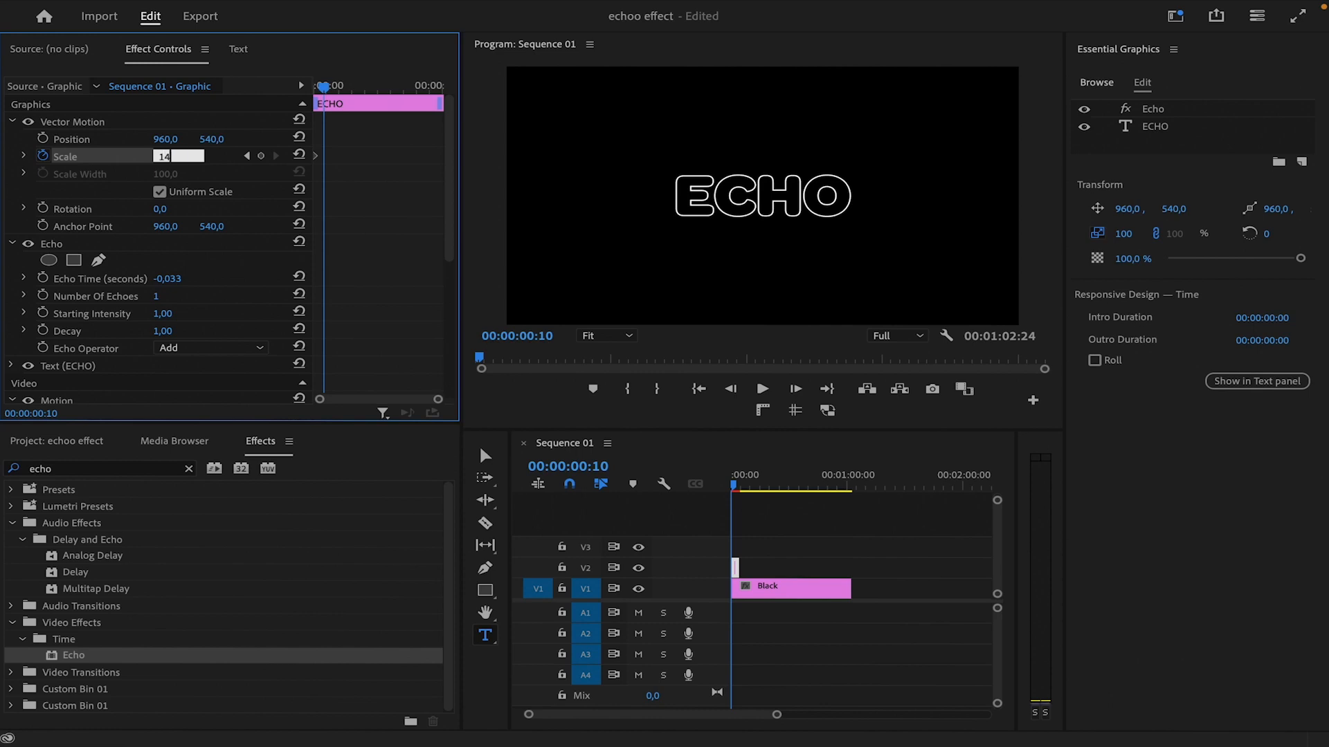
key("Return")
- Add Scale keyframes of 100 at 00:00:00:20 and 140 at 00:00:01:05
key("shift+Right")
key("shift+Right")
left_click(179, 155)
type("100")
key("Return")
key("shift+Right")
key("shift+Right")
left_click(179, 155)
type("140")
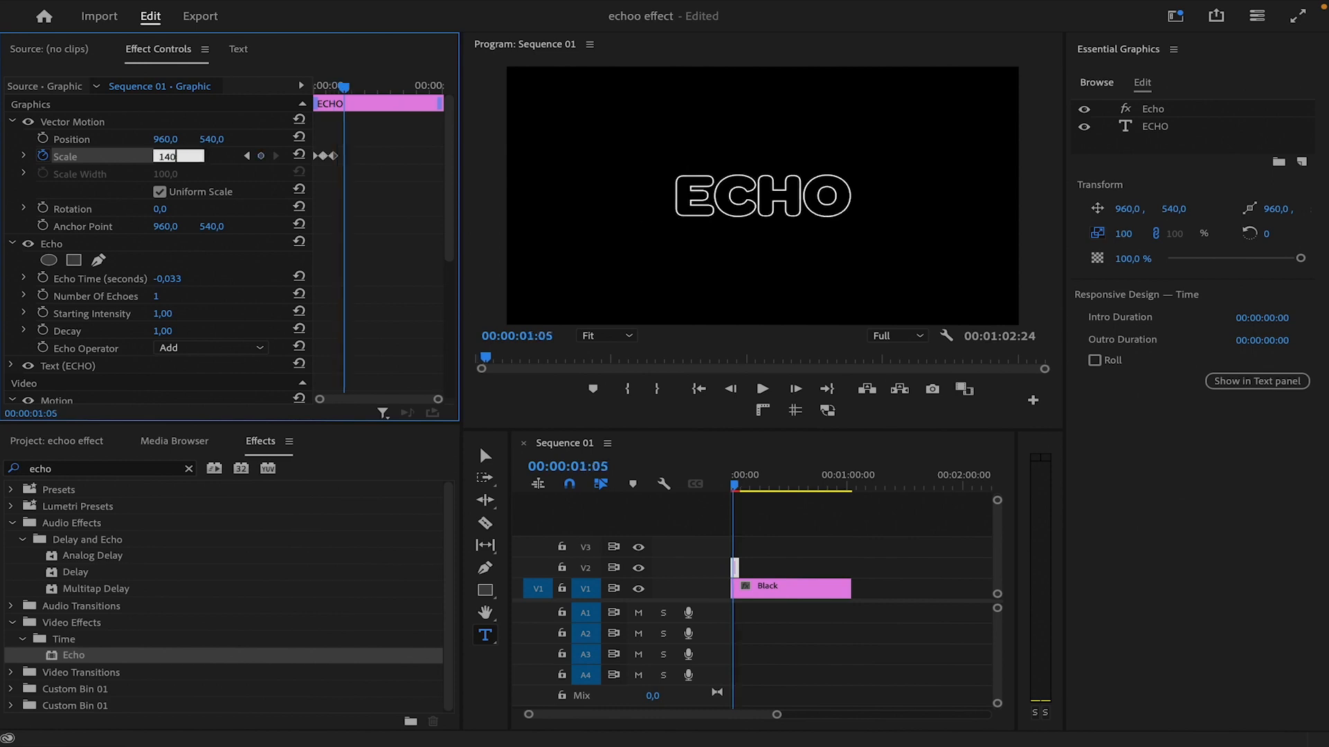
key("Return")
- Add Scale keyframes of 100 at 00:00:01:15 and 140 at 00:00:02:00
key("shift+Right")
key("shift+Right")
left_click(178, 155)
type("100")
key("Return")
key("shift+Right")
key("shift+Right")
left_click(178, 155)
type("140")
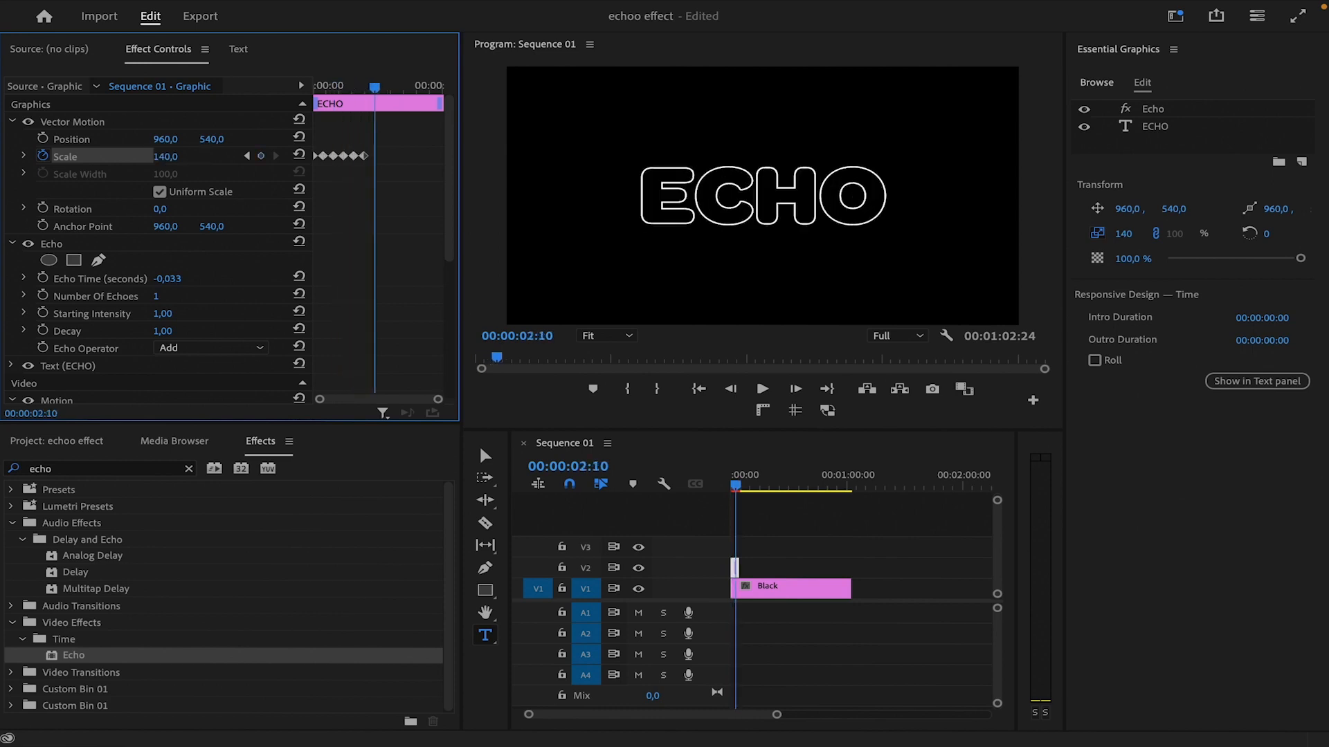
key("Return")
- Continue the alternating 100 and 140 Scale keyframes every ten frames up to 00:00:03:05, ending at 100
key("shift+Right")
key("shift+Right")
left_click(179, 155)
type("140")
key("Return")
key("shift+Right")
key("shift+Right")
left_click(179, 155)
type("100")
key("Return")
- Set the Echo effect's Number Of Echoes to 8 and Decay to 0,80, and play the animation from the start
left_click(157, 297)
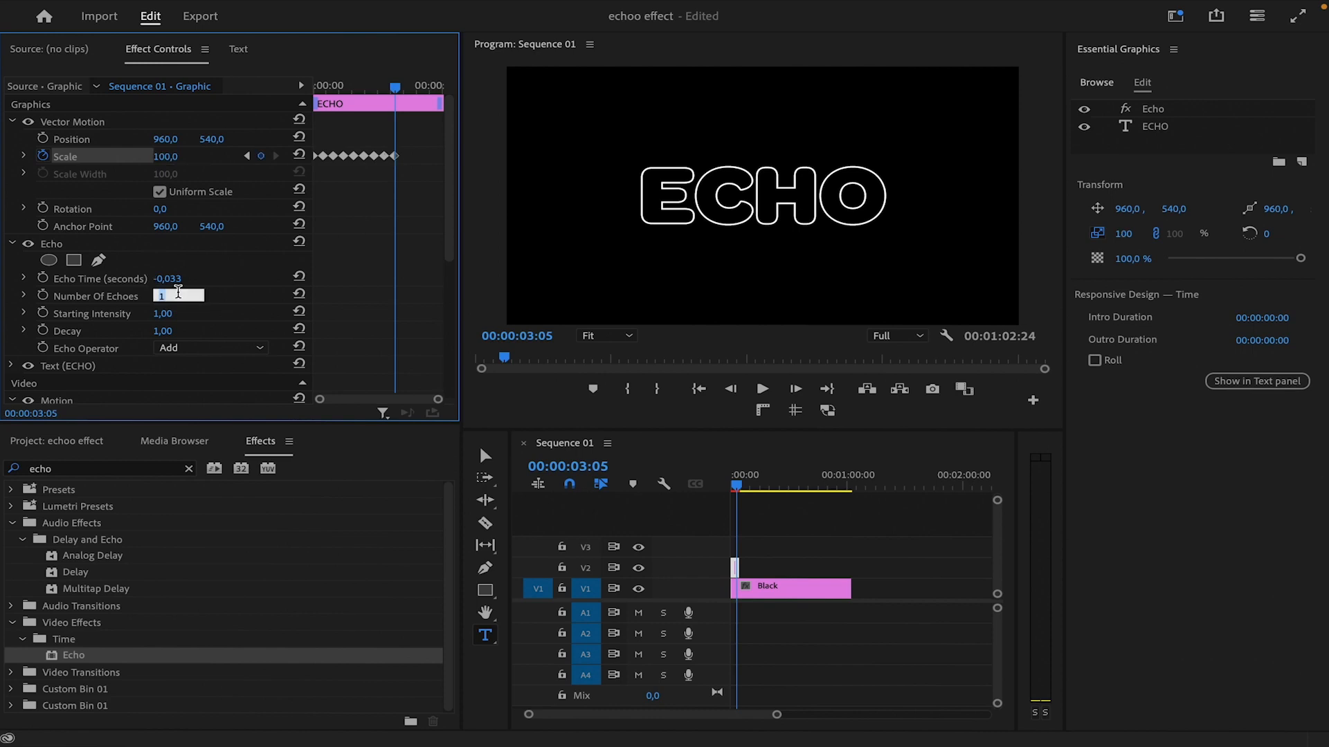
type("8")
left_click(178, 330)
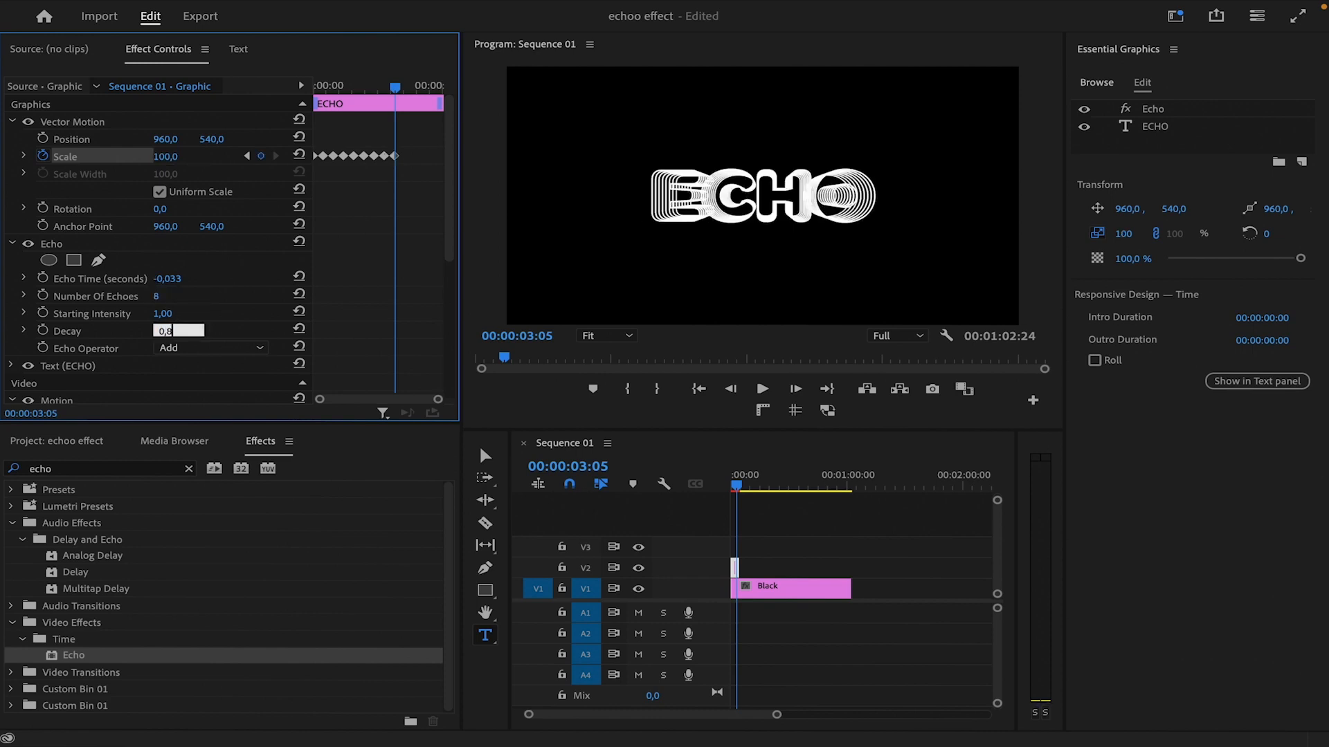
key("Return")
left_click(734, 484)
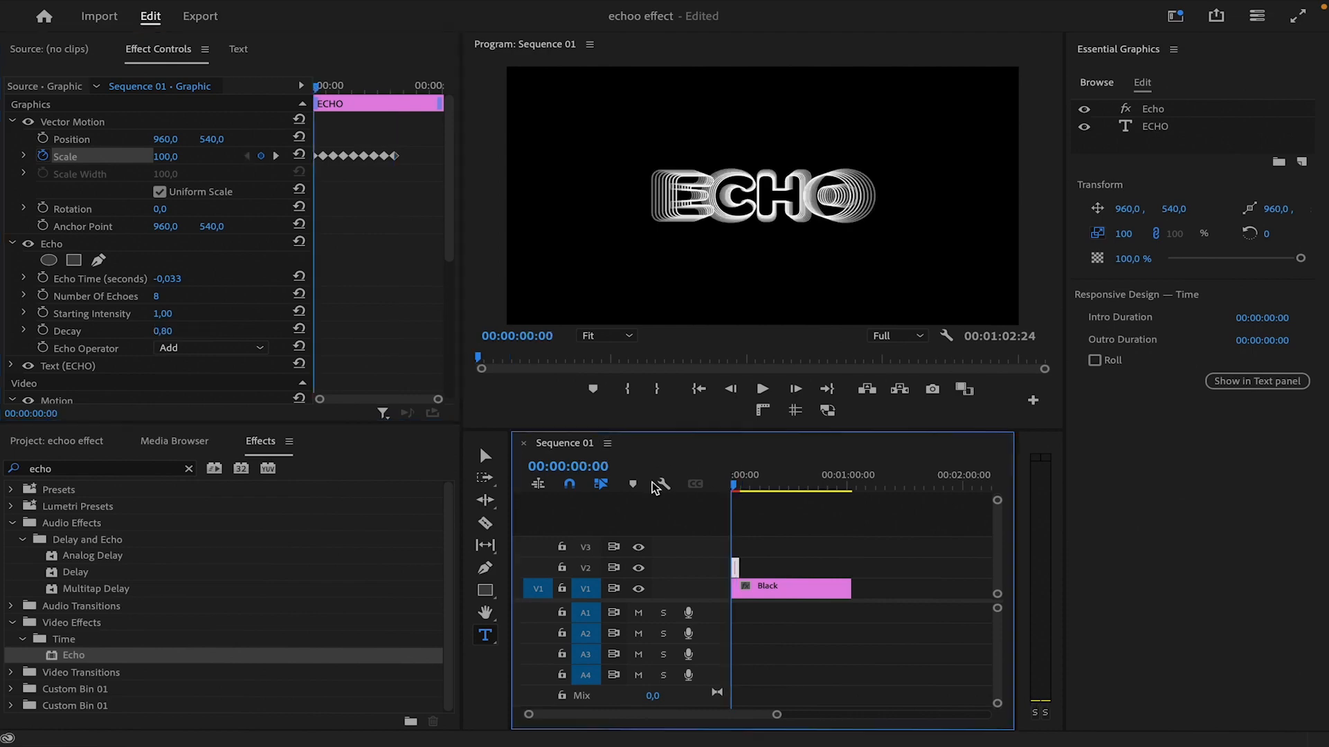
key("space")
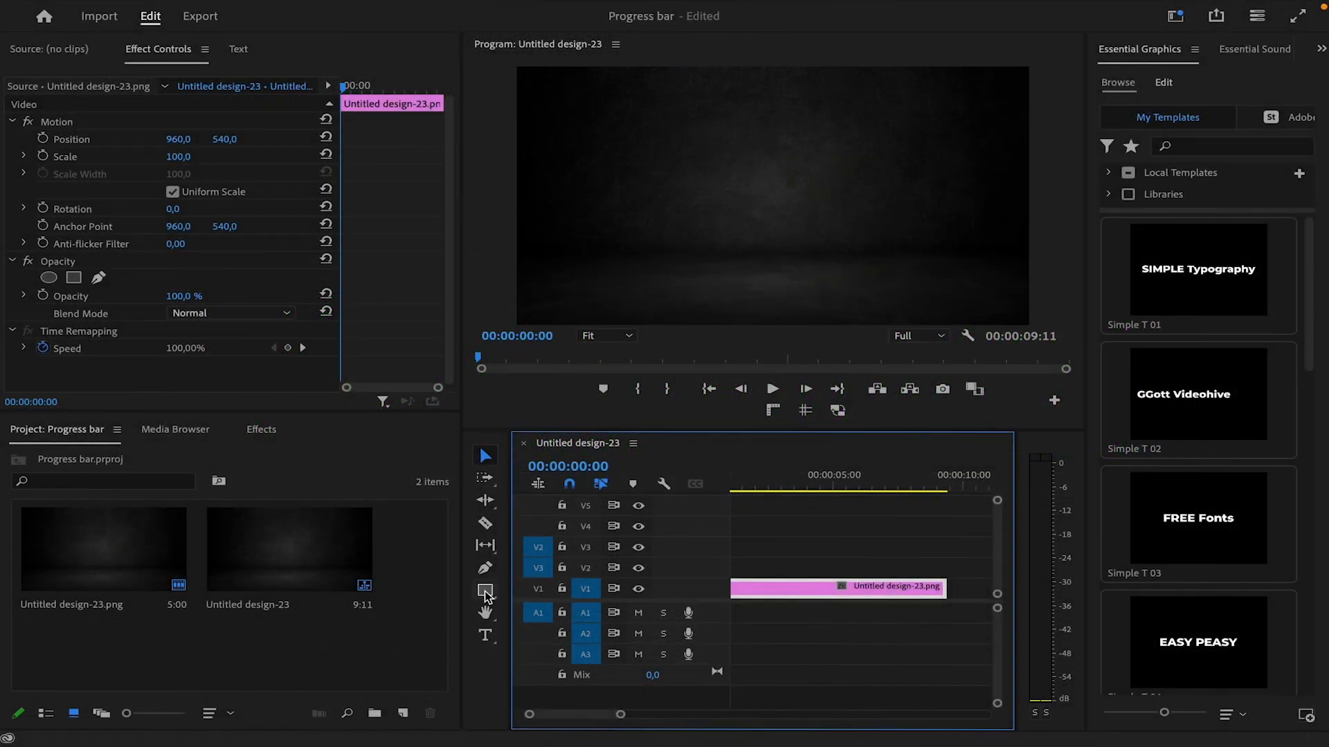
- Draw a wide rectangle of about 1413 × 232 across the middle of the frame and set its corner radius to 25
left_click(484, 592)
mouse_move(596, 168)
left_mouse_down()
mouse_move(611, 198)
mouse_move(977, 229)
left_mouse_up()
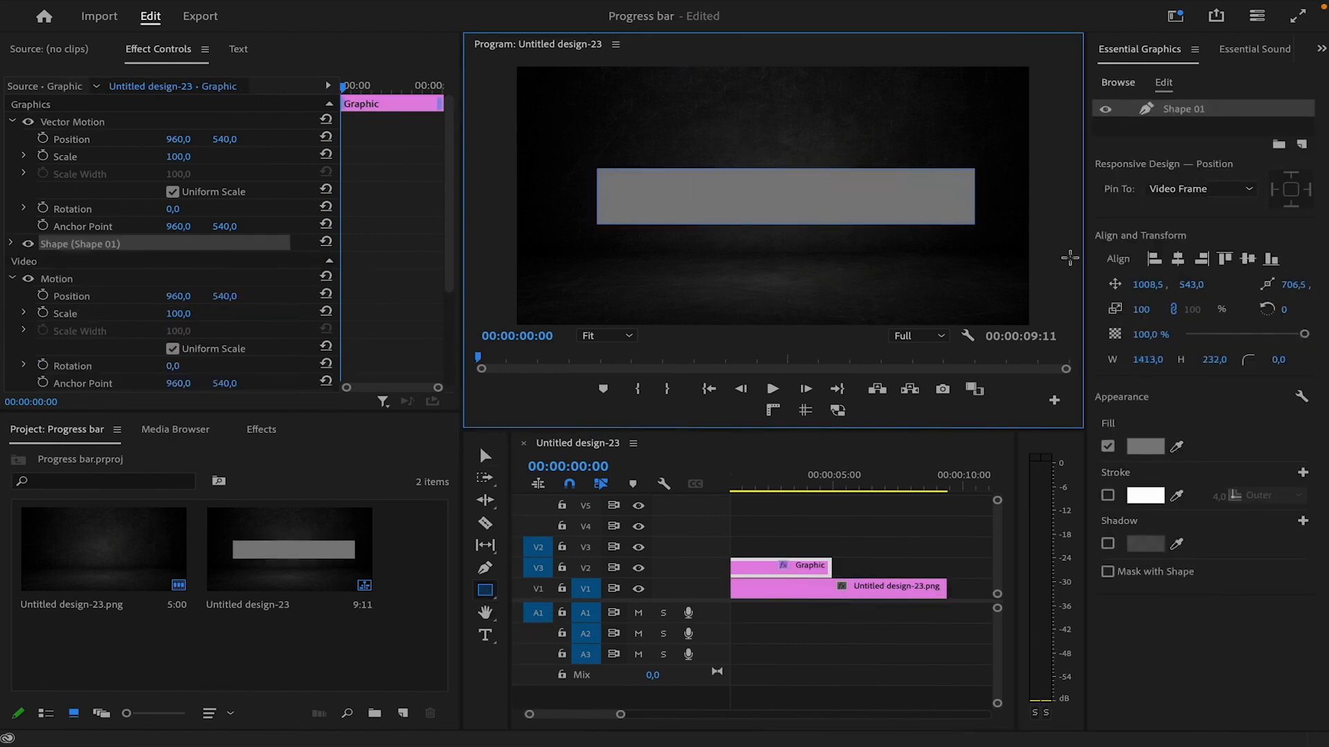
left_click(1285, 358)
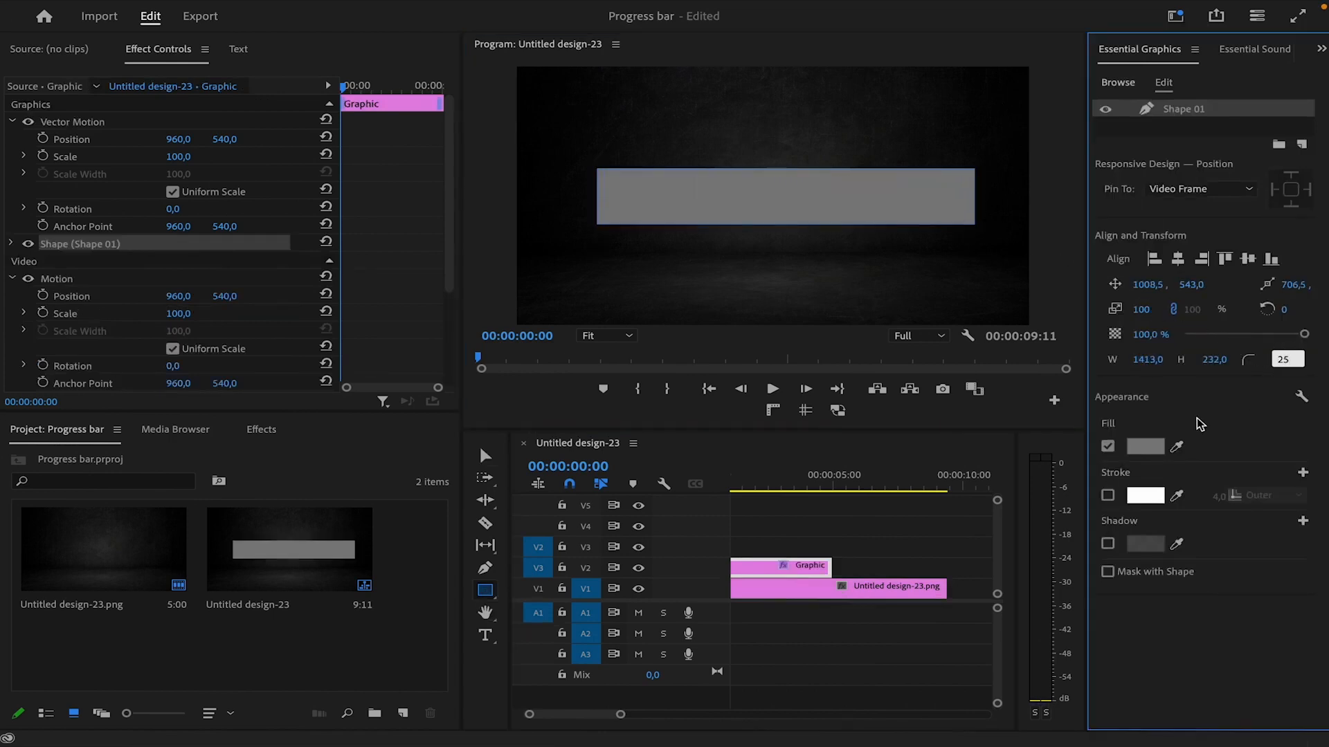
- Change the rectangle's fill colour to bright green
left_click(1144, 446)
left_click(688, 369)
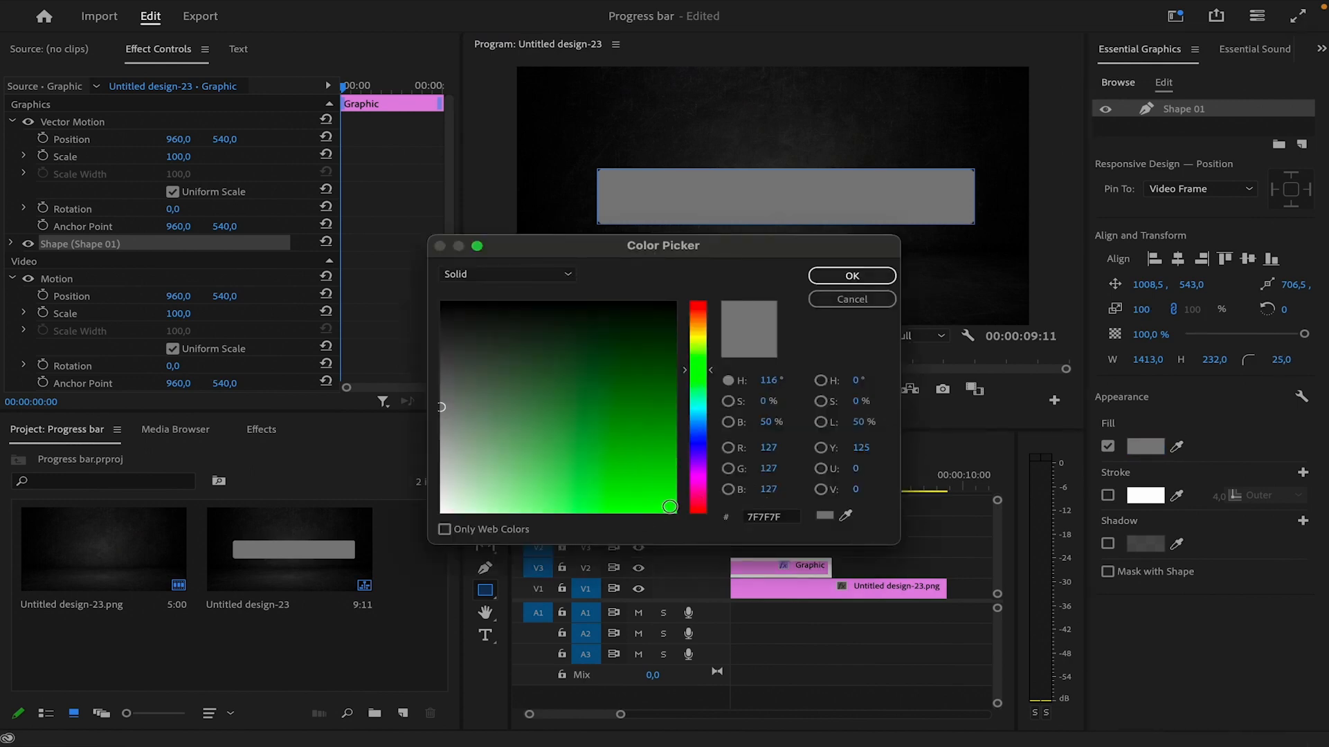
left_click(672, 511)
left_click(852, 275)
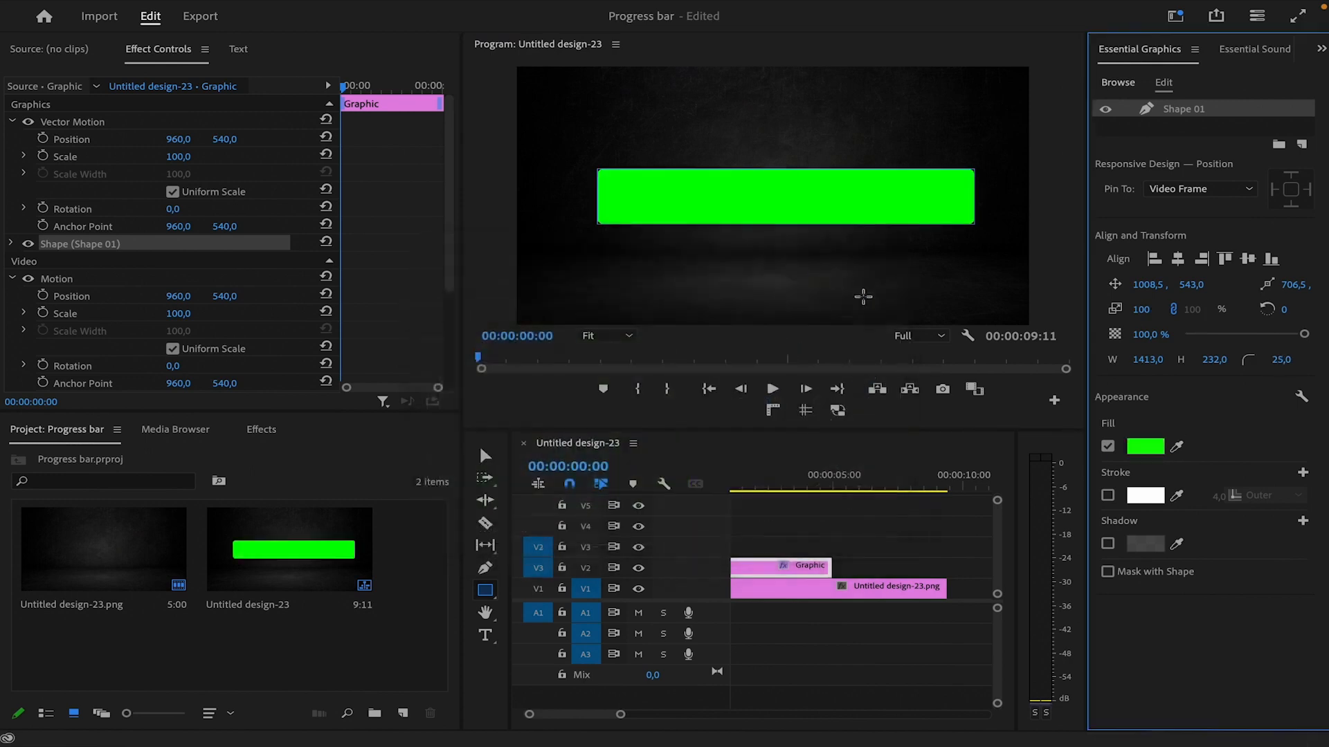
- Duplicate the green bar's graphic clip onto track V3, directly above the original
scroll(823, 545, "left", 2)
left_click_drag(803, 569, 799, 545)
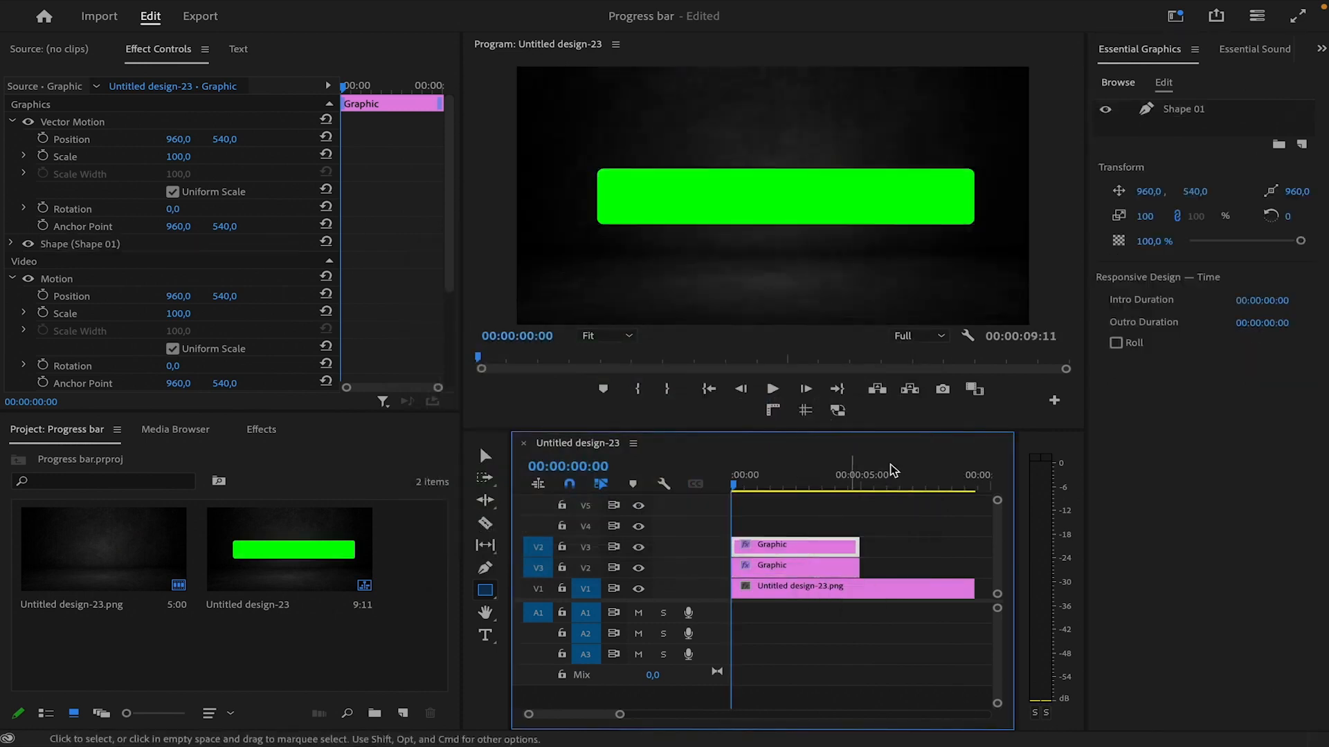
- Turn off the fill of the duplicated shape and give it a white outer stroke with a width of 30
left_click(1177, 111)
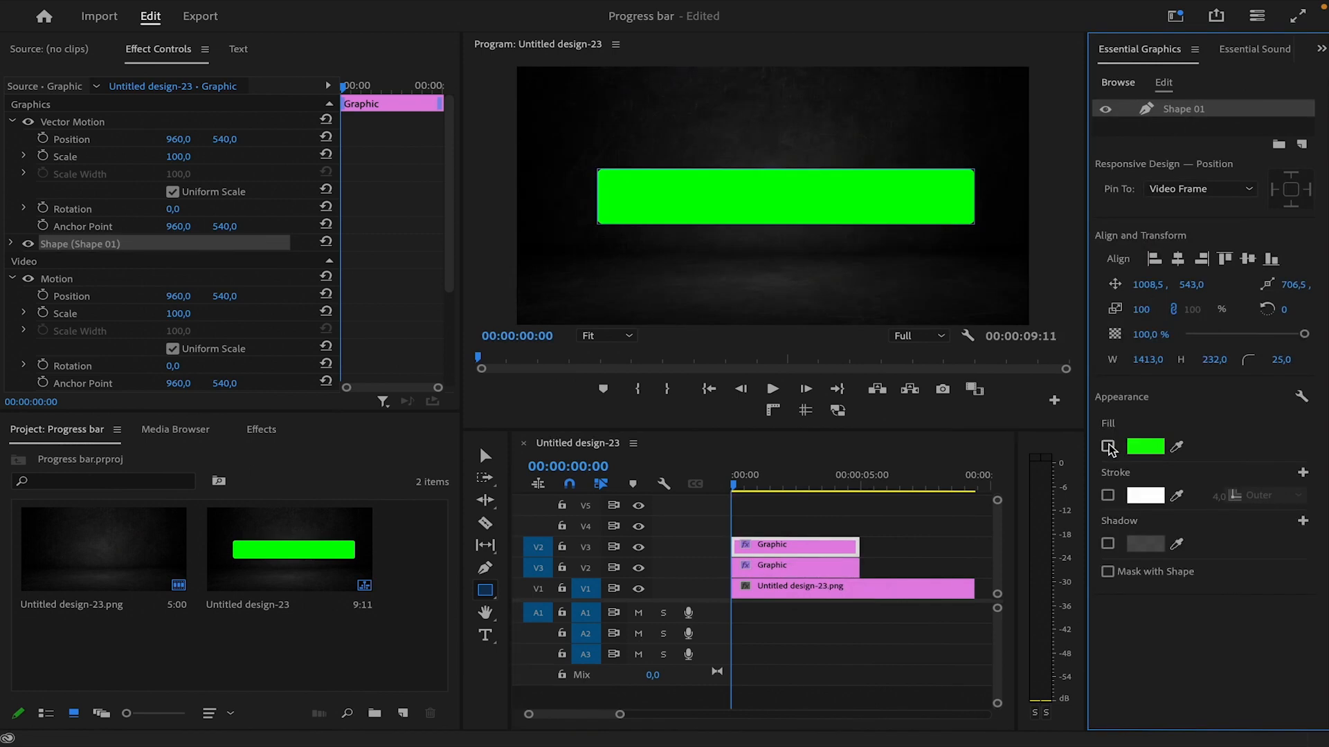
left_click(1107, 496)
left_click(1238, 494)
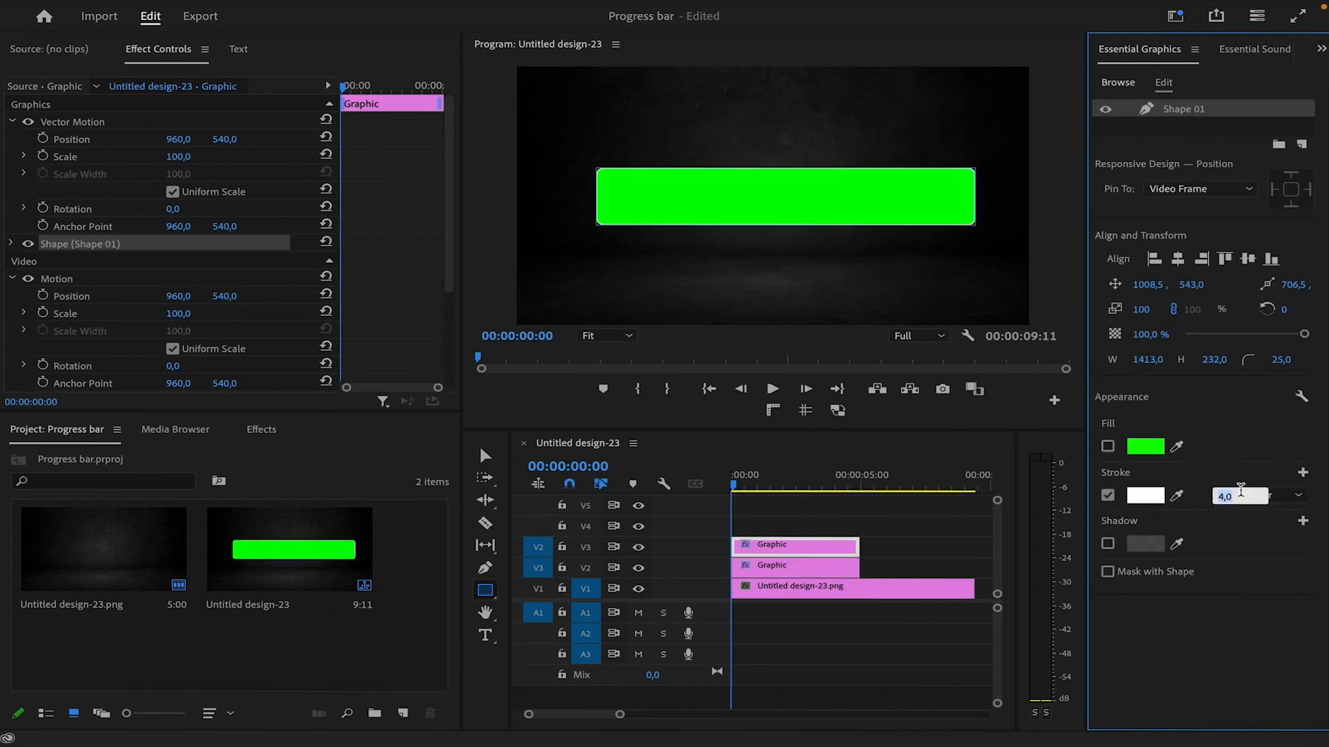
type("30")
key("Return")
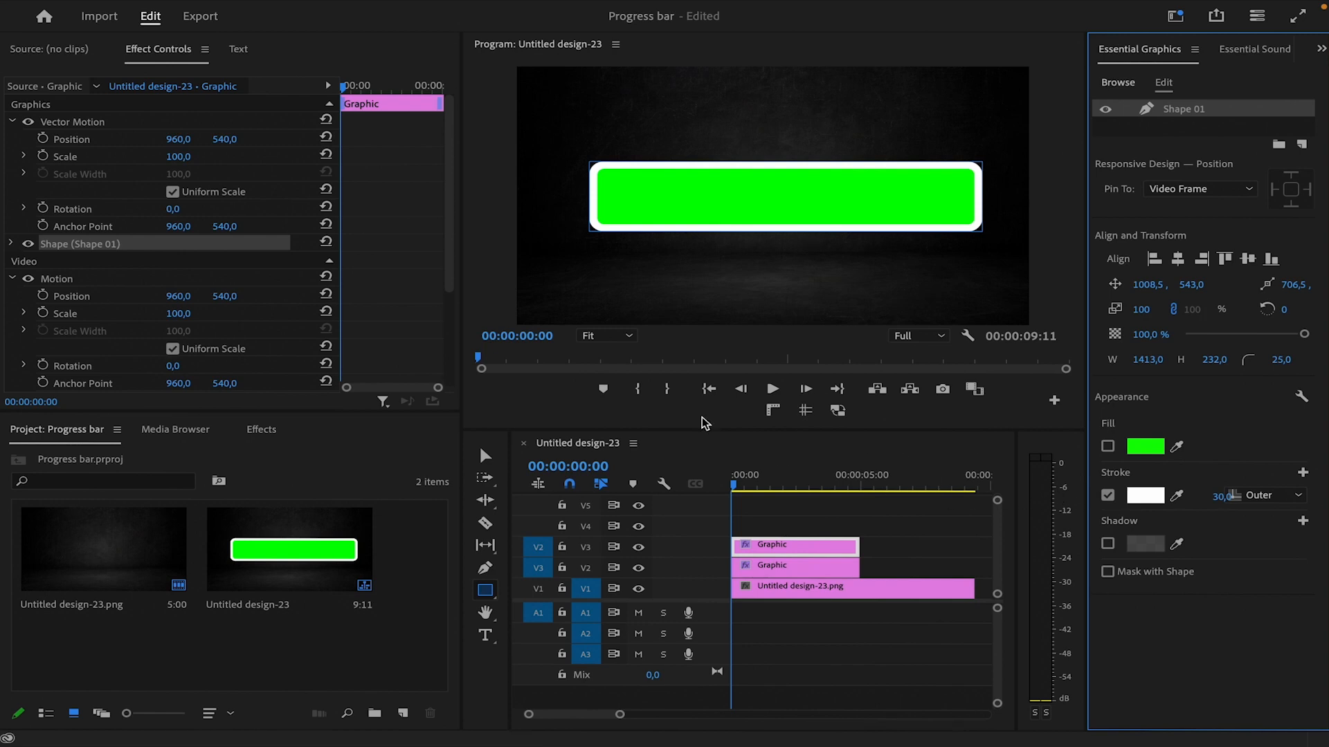
- Disable Uniform Scale for the outline graphic's Vector Motion and set Scale Height to 120 and Scale Width to 105
left_click(172, 193)
left_click(179, 157)
type("120")
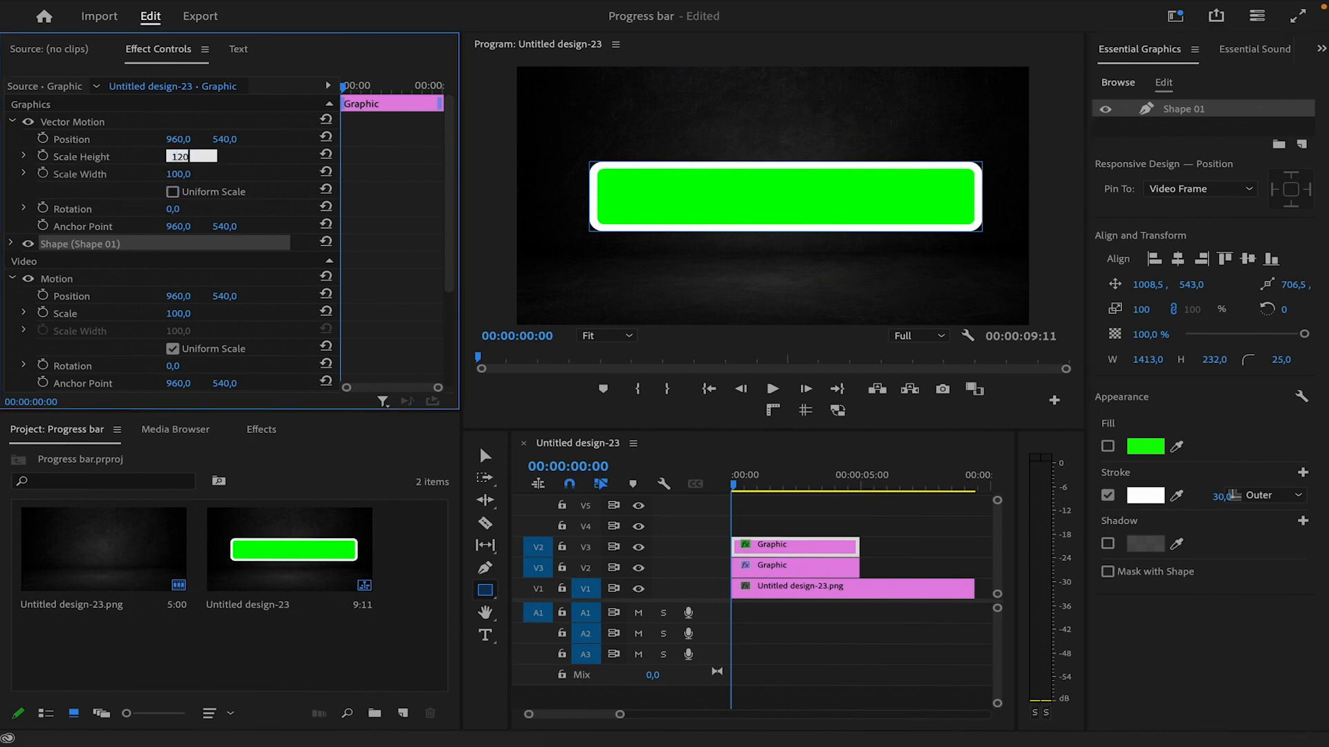
key("Tab")
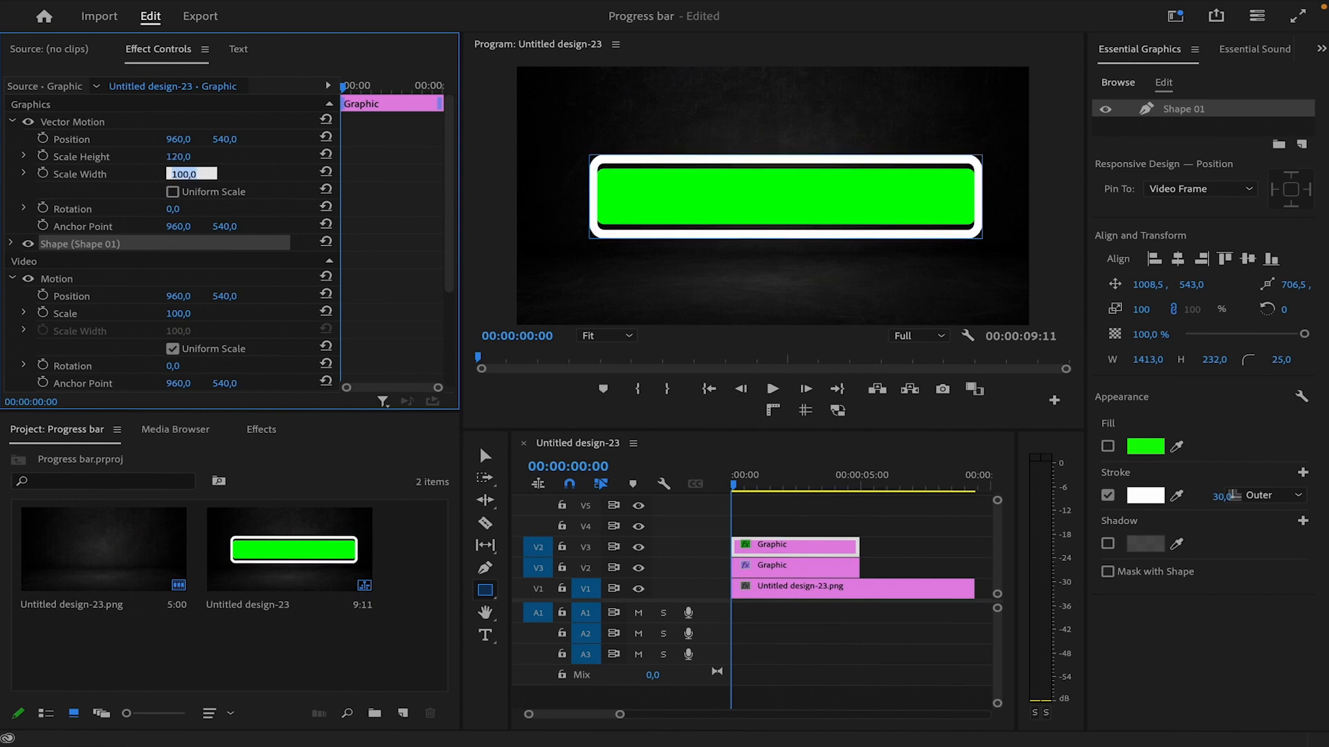
type("10")
key("Return")
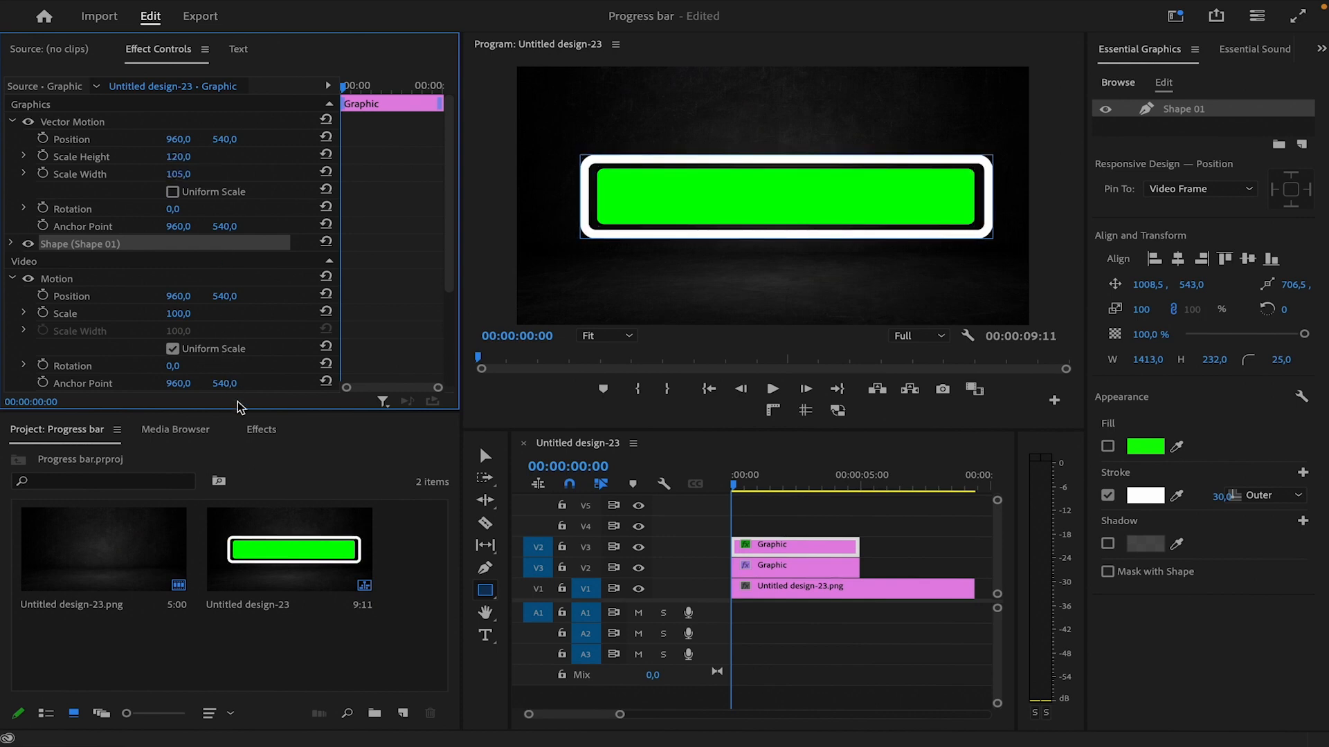
- Find the Crop effect and apply it to the green bar clip on track V2
left_click(260, 430)
left_click(163, 459)
type("crop")
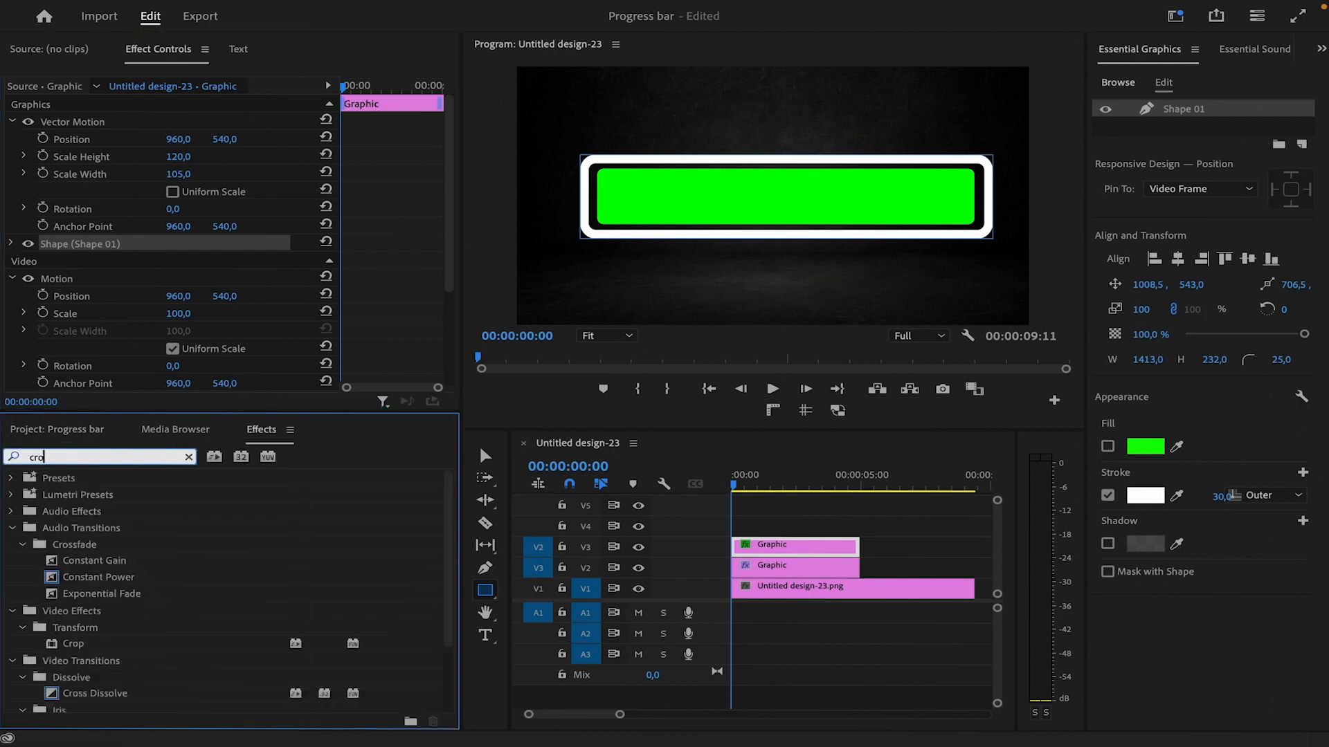
left_click(74, 583)
left_click_drag(74, 584, 792, 566)
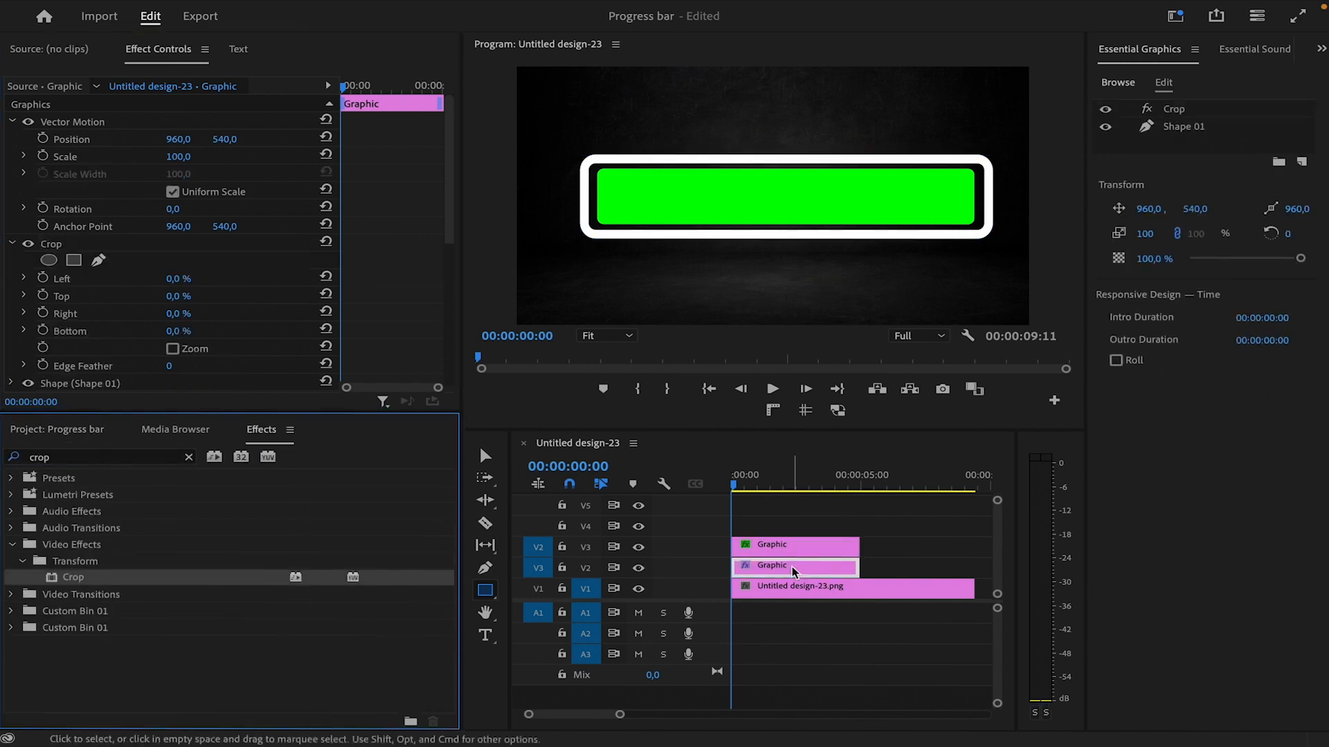
- Crop the green bar from its right side to about 85,9 % and start keyframing that value at the first frame
left_click(47, 247)
left_click_drag(1038, 199, 590, 220)
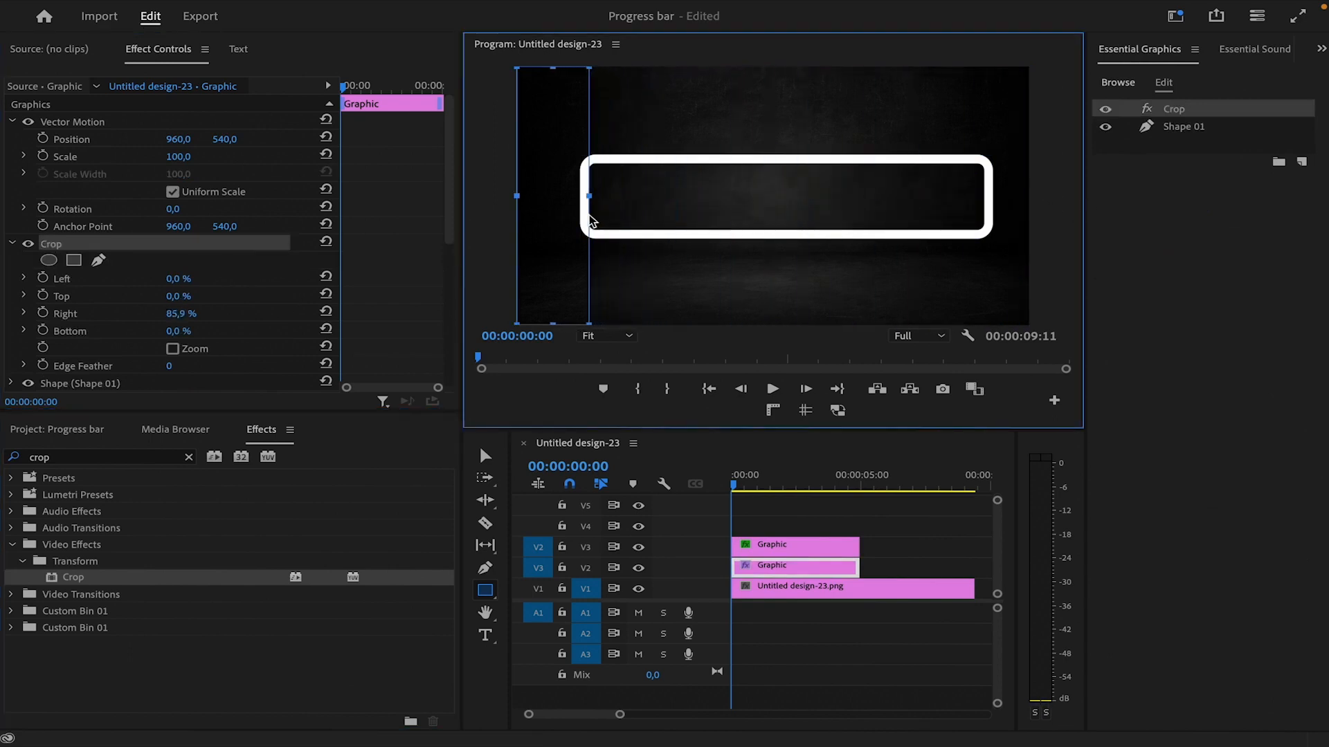
left_click(30, 317)
left_click(42, 313)
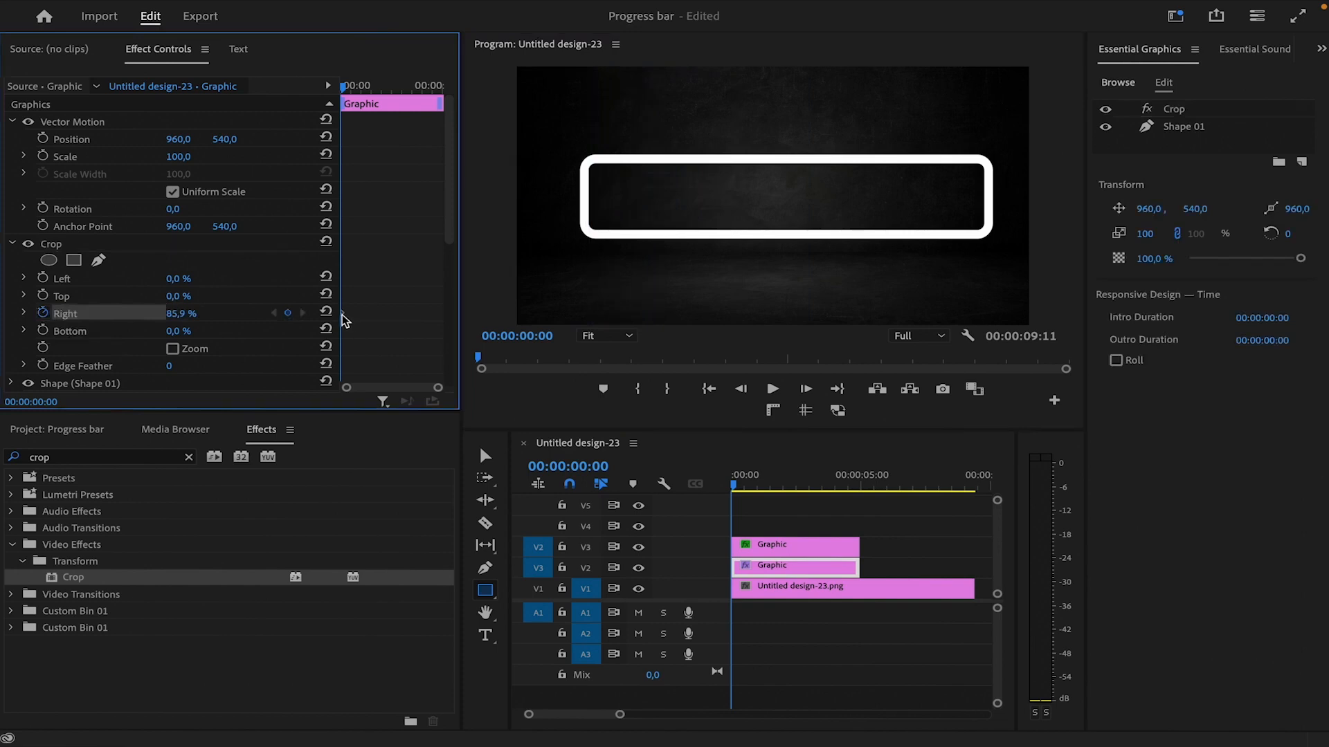
- Add a Crop Right keyframe of about 8,9 % that reveals the full green bar, and move it to the clip's end
left_click(372, 85)
left_click(104, 248)
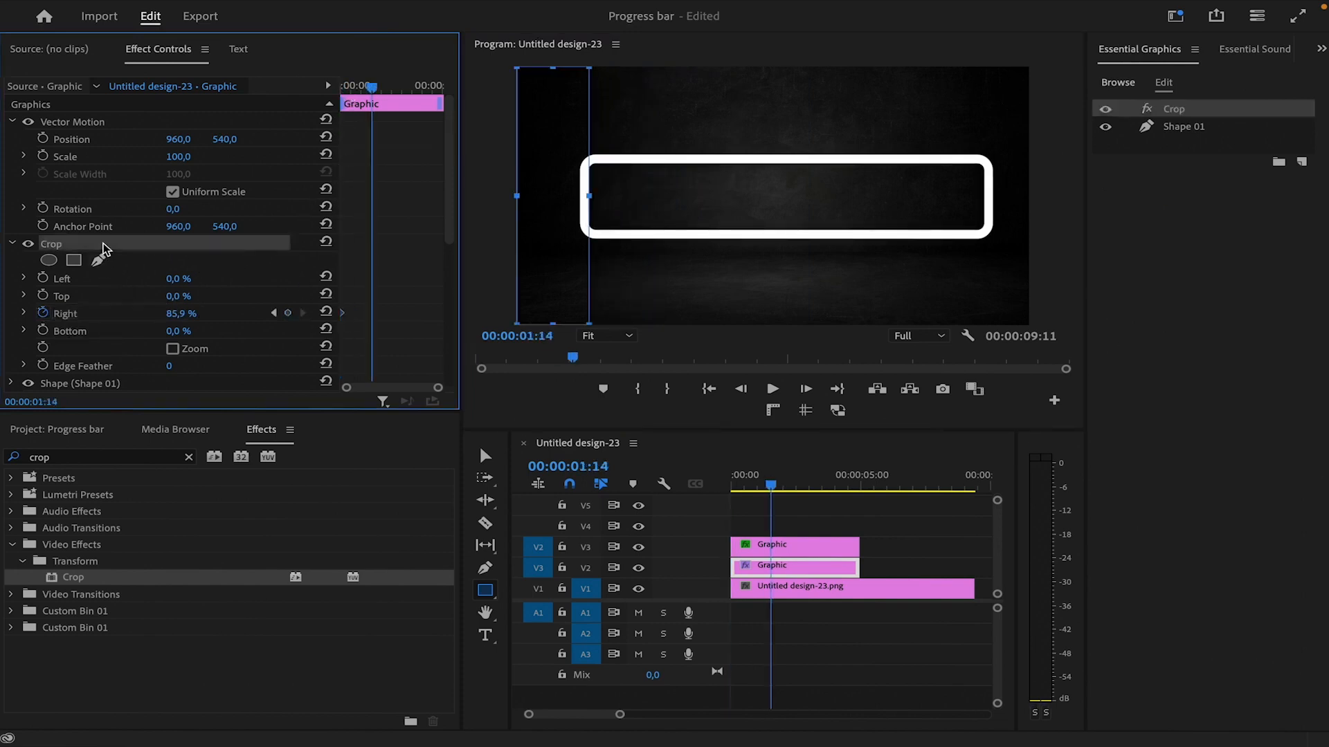
left_click_drag(589, 196, 984, 201)
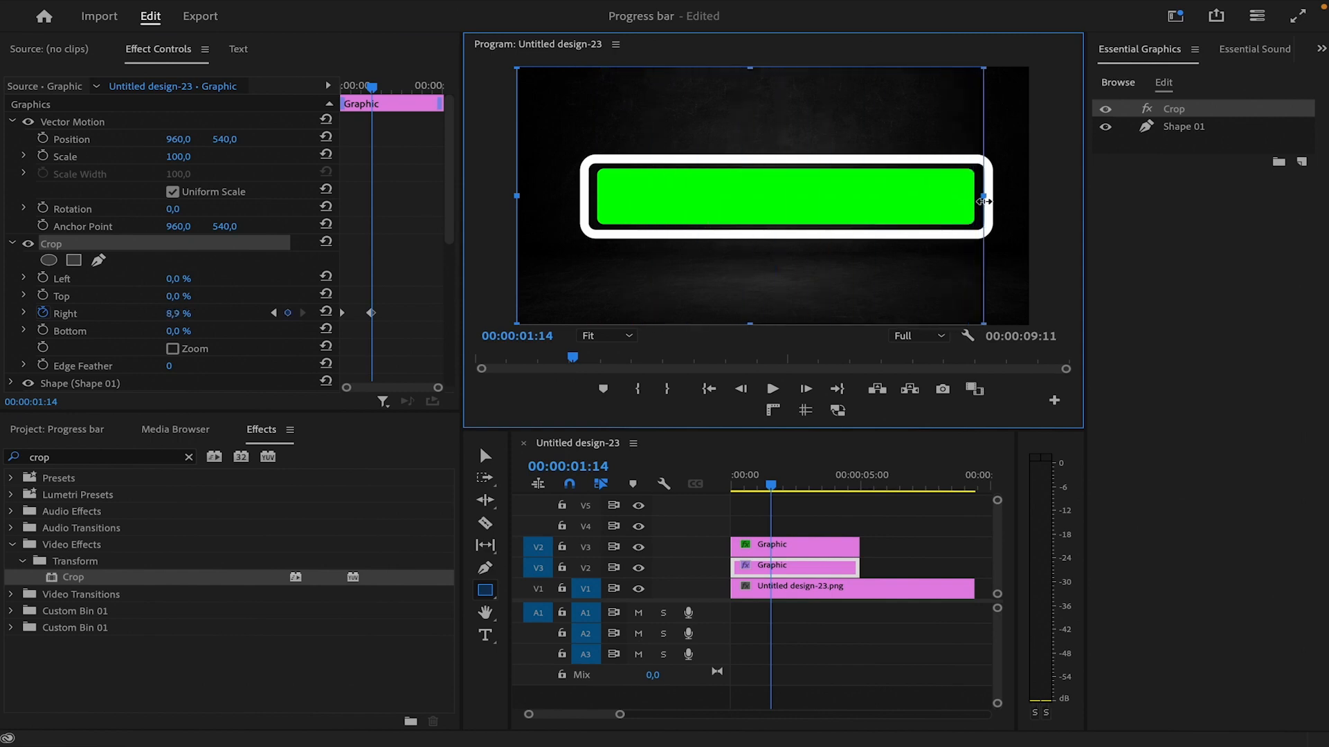
left_click_drag(371, 314, 440, 313)
- Find the Venetian Blinds effect and apply it to the green bar clip on track V2
left_click(152, 457)
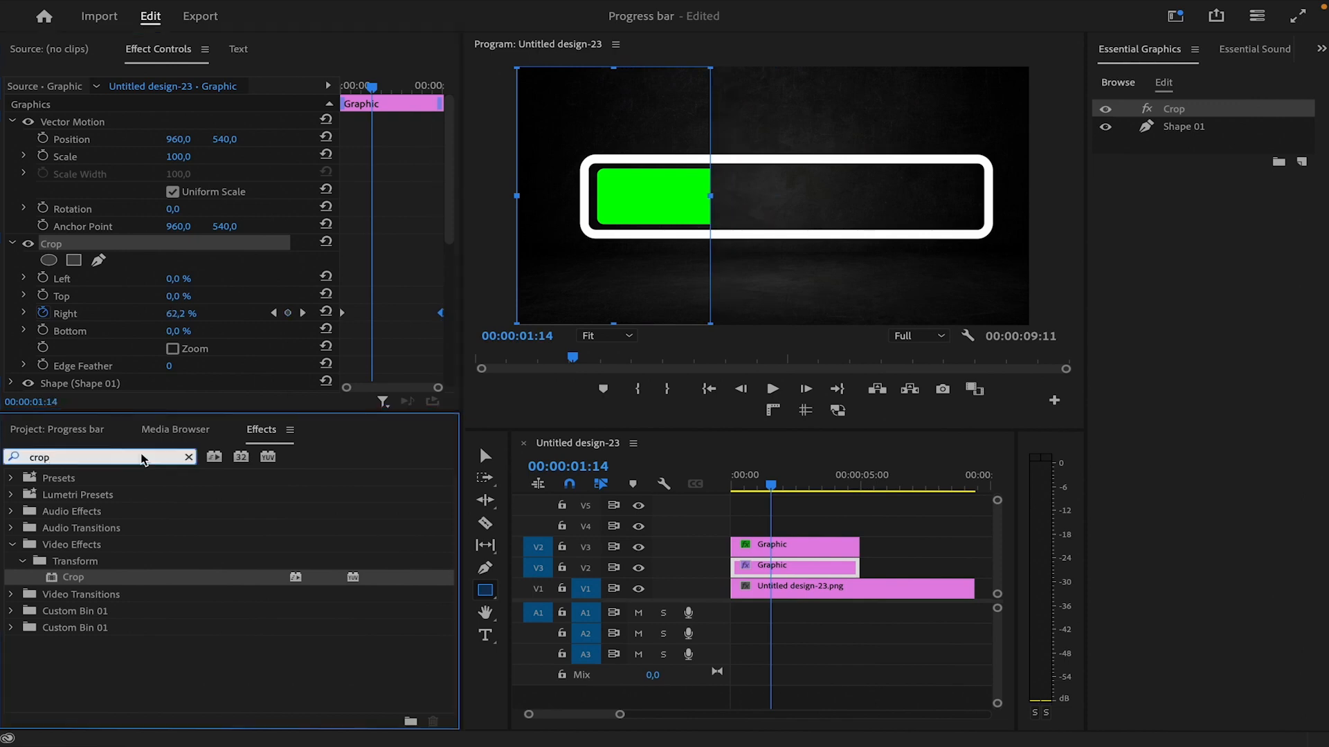
type("ven")
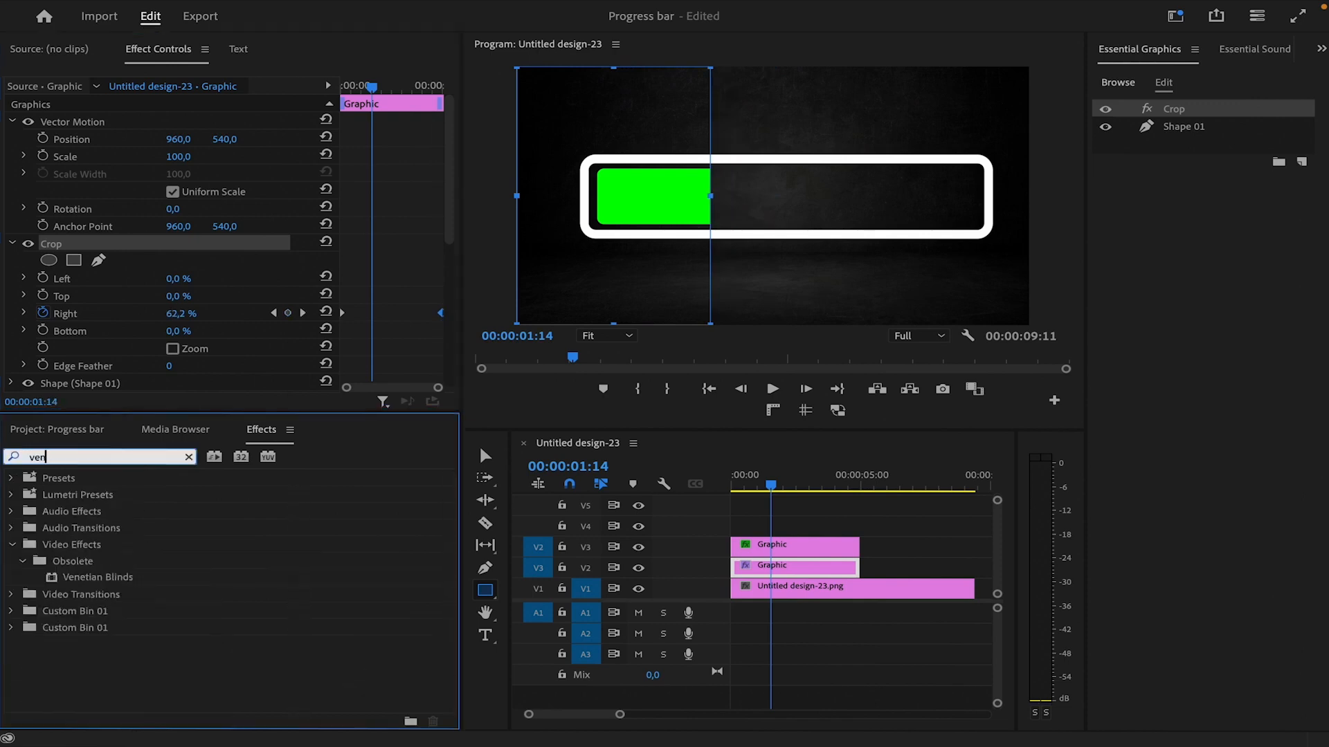
left_click_drag(97, 577, 796, 566)
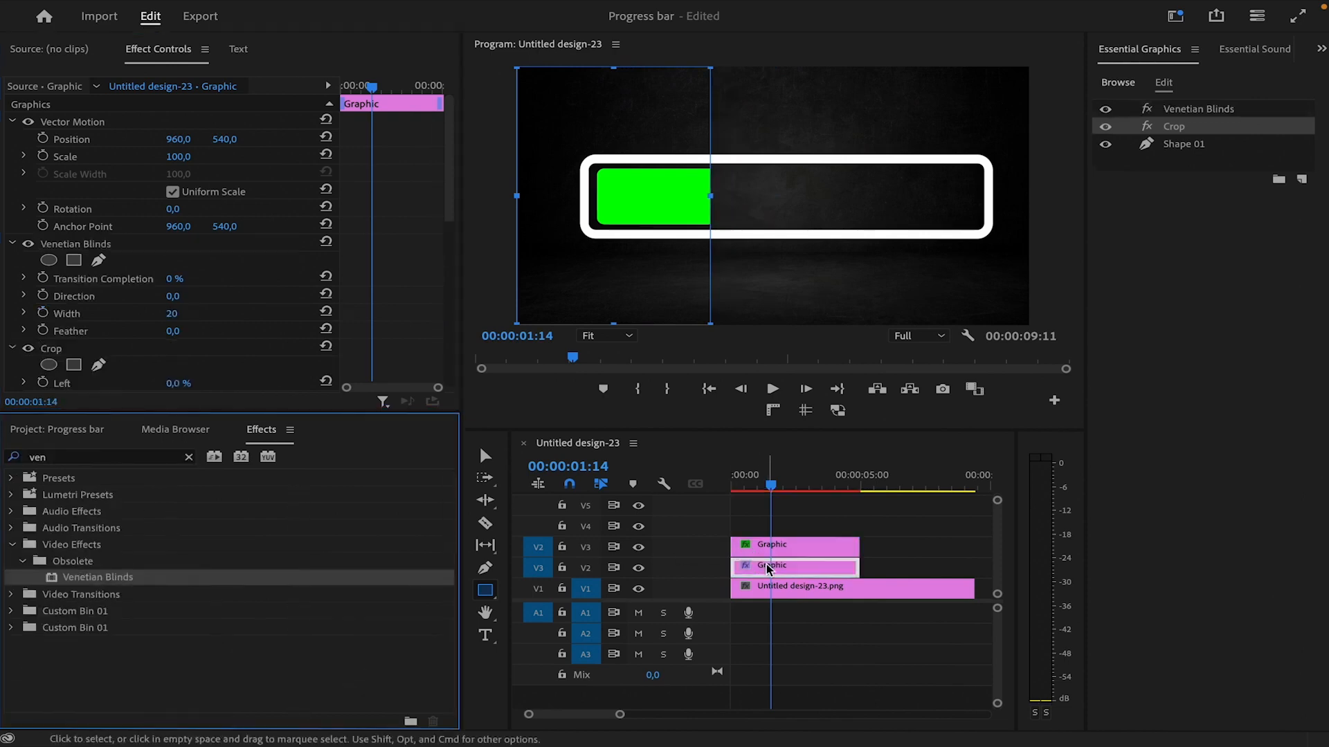
- Set the green bar's Venetian Blinds to 50 % Transition Completion, 25° Direction and 25 Width
left_click(193, 279)
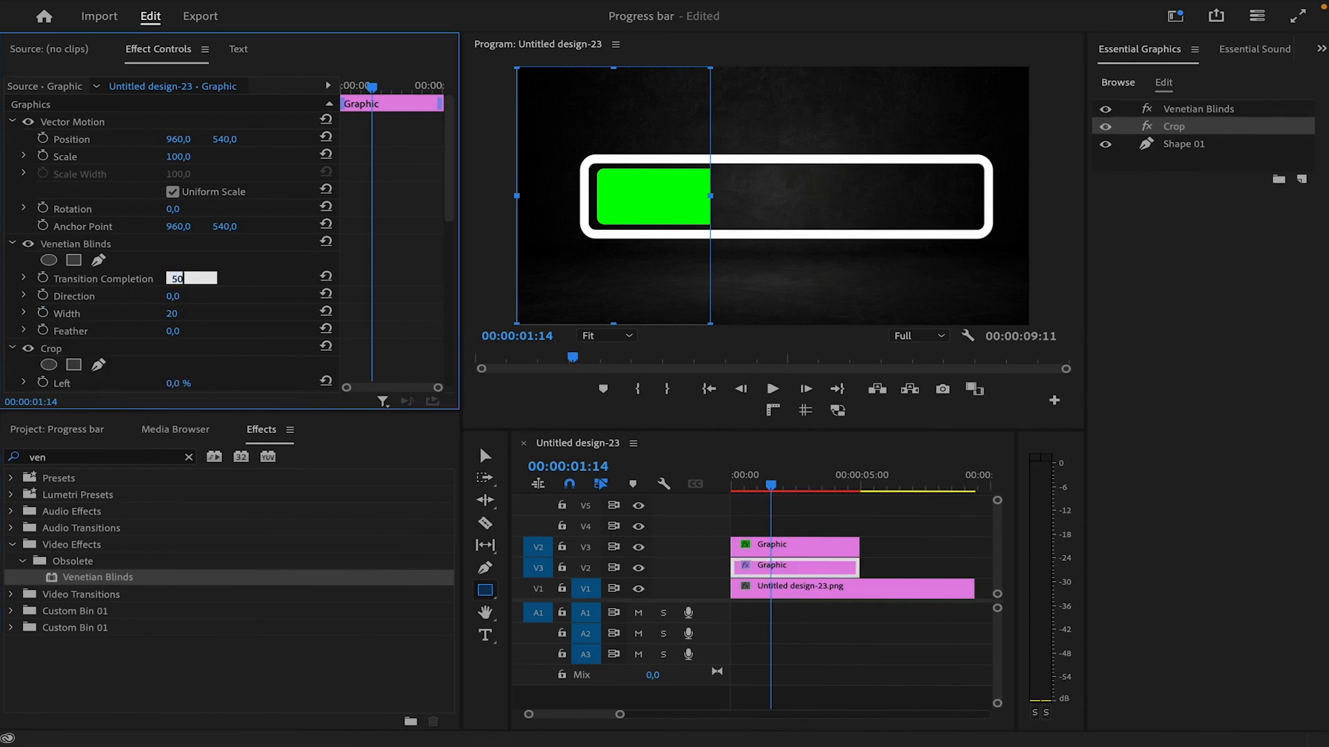
key("Tab")
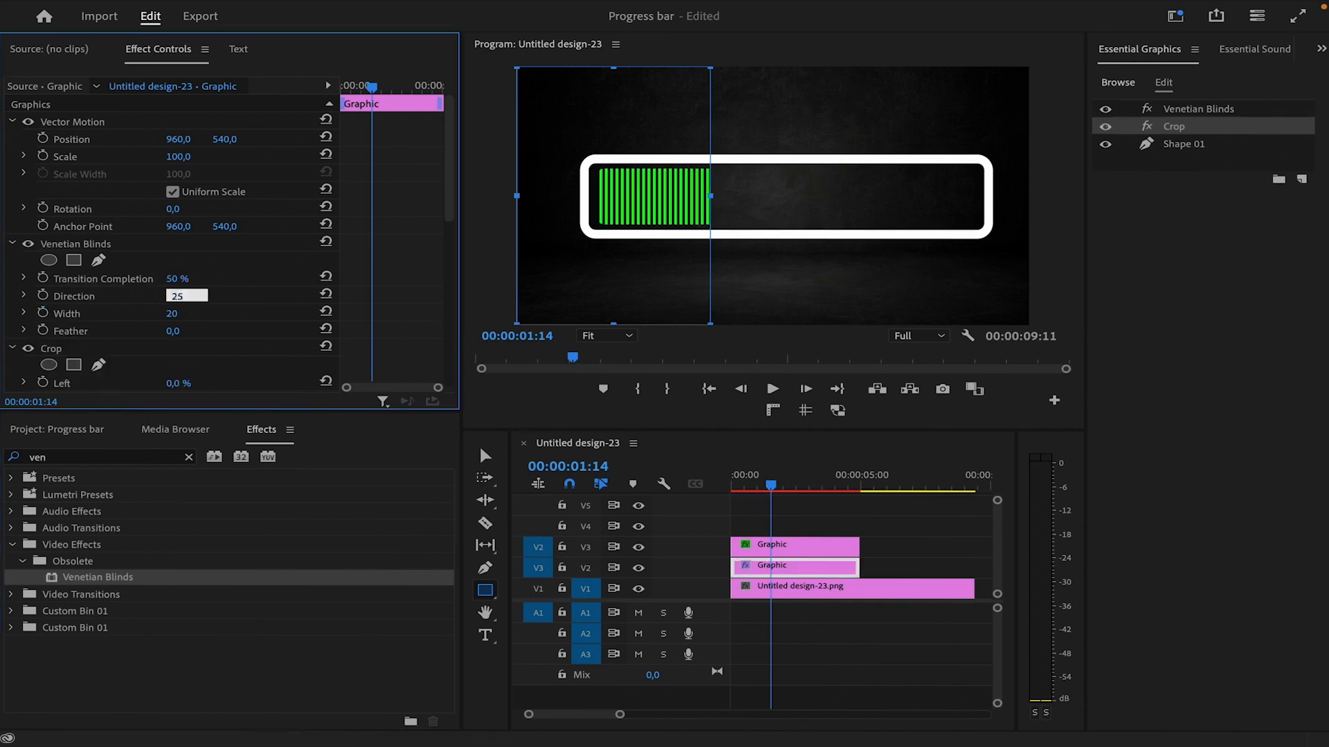
type("25")
key("Return")
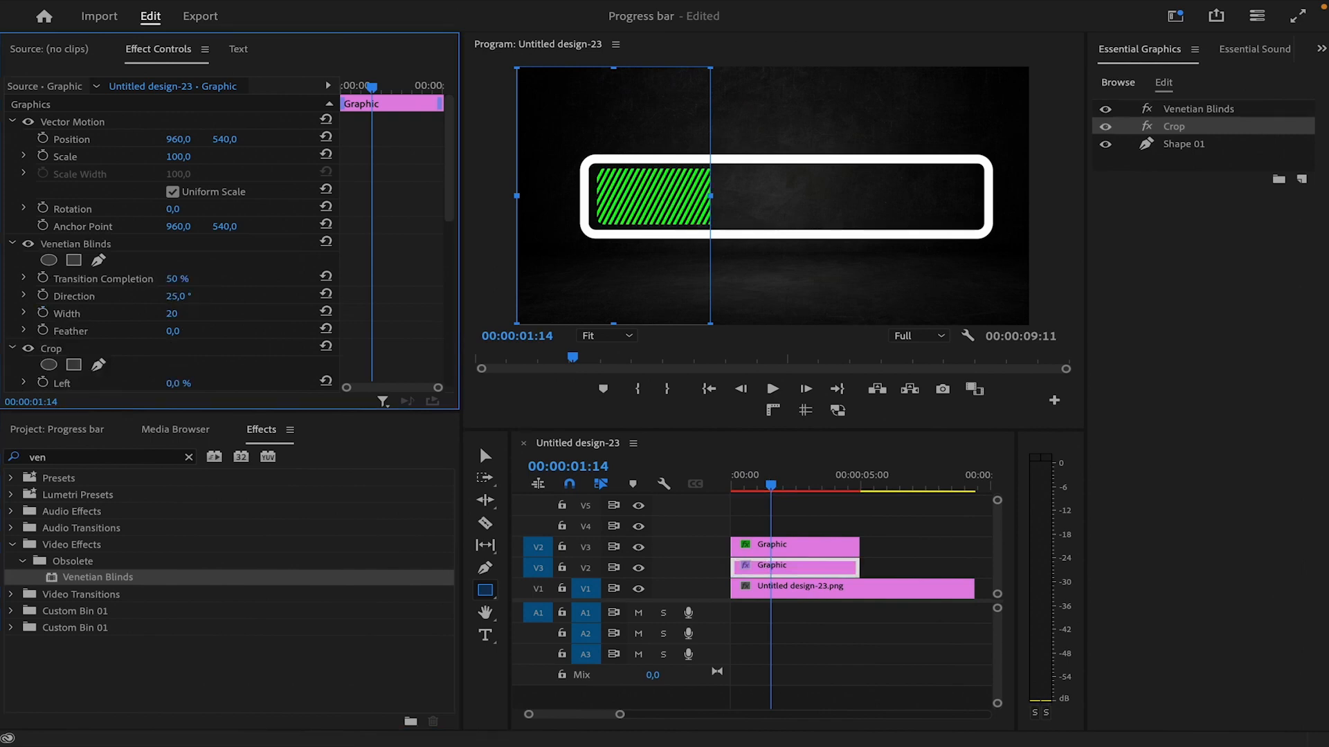
left_click(179, 314)
type("2")
left_click(170, 260)
- Set the Edge Feather of the green bar's Crop effect to 10 and play the progress bar from the start
scroll(142, 222, "down", 3)
left_click(169, 337)
type("10")
key("Return")
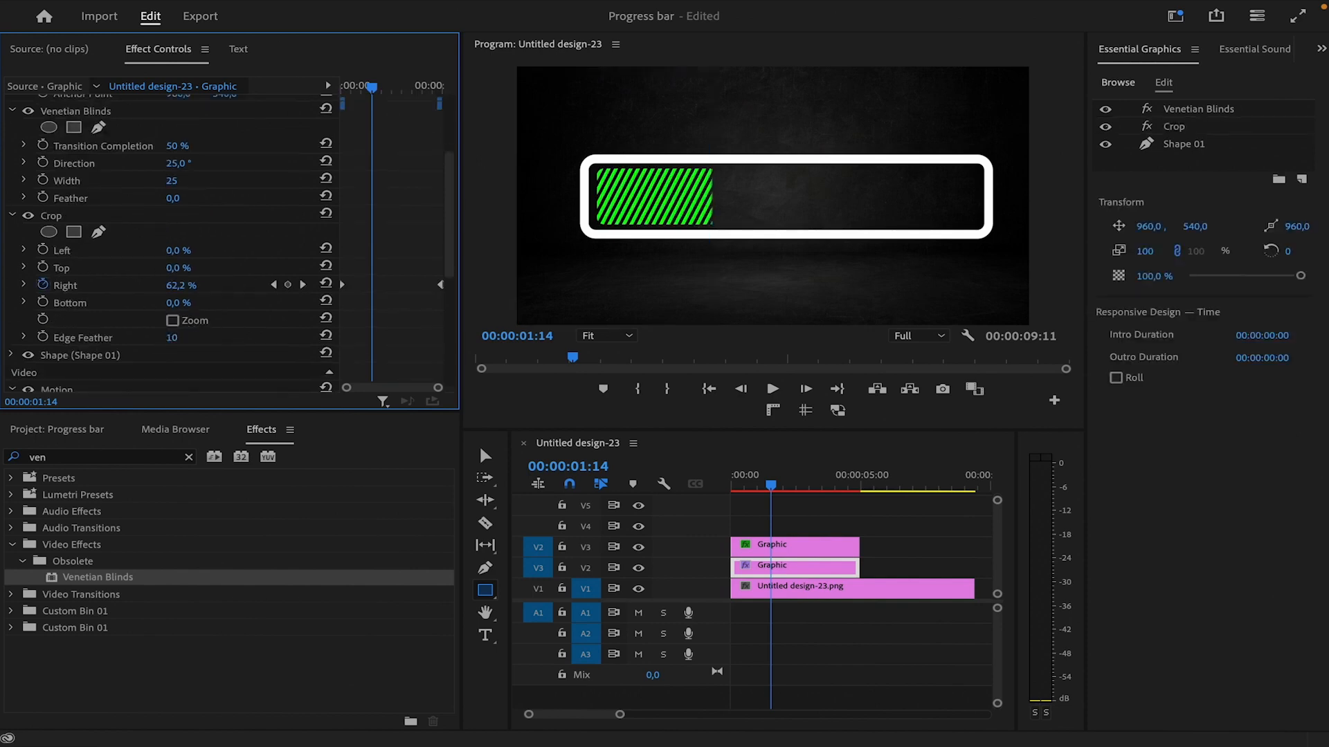
left_click_drag(770, 486, 689, 486)
key("space")
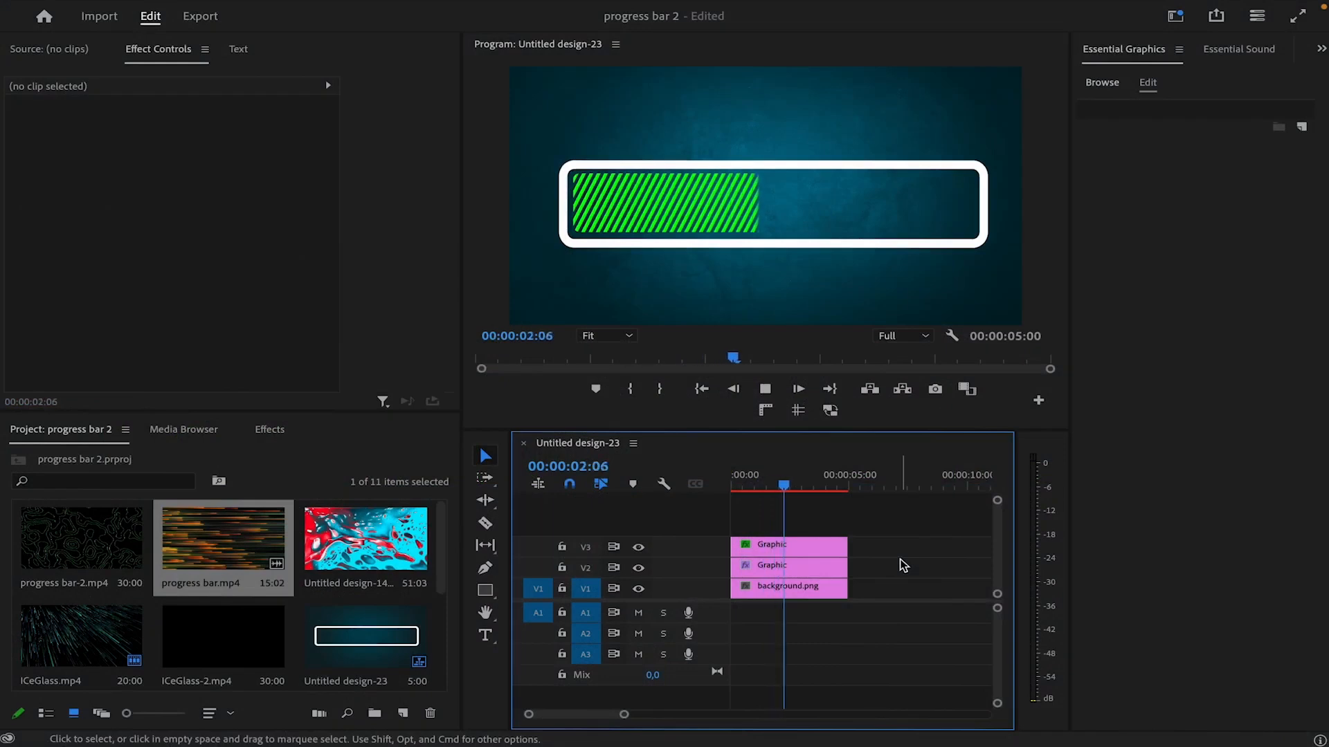
- Stop playback and move the two graphic clips above the background up to tracks V4 and V5
key("space")
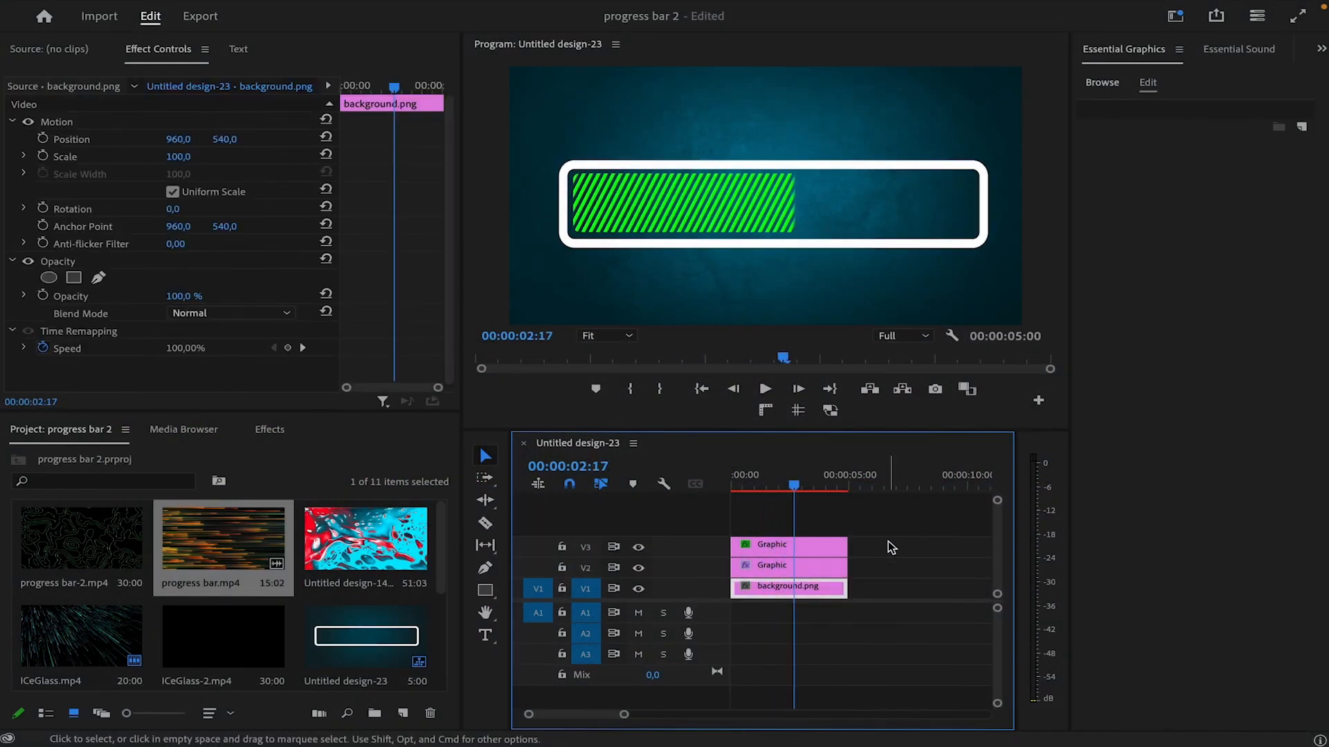
left_click_drag(890, 539, 735, 577)
left_click_drag(828, 569, 821, 526)
left_click(902, 533)
- Remove the Venetian Blinds effect from the green bar clip on track V4
left_click(820, 530)
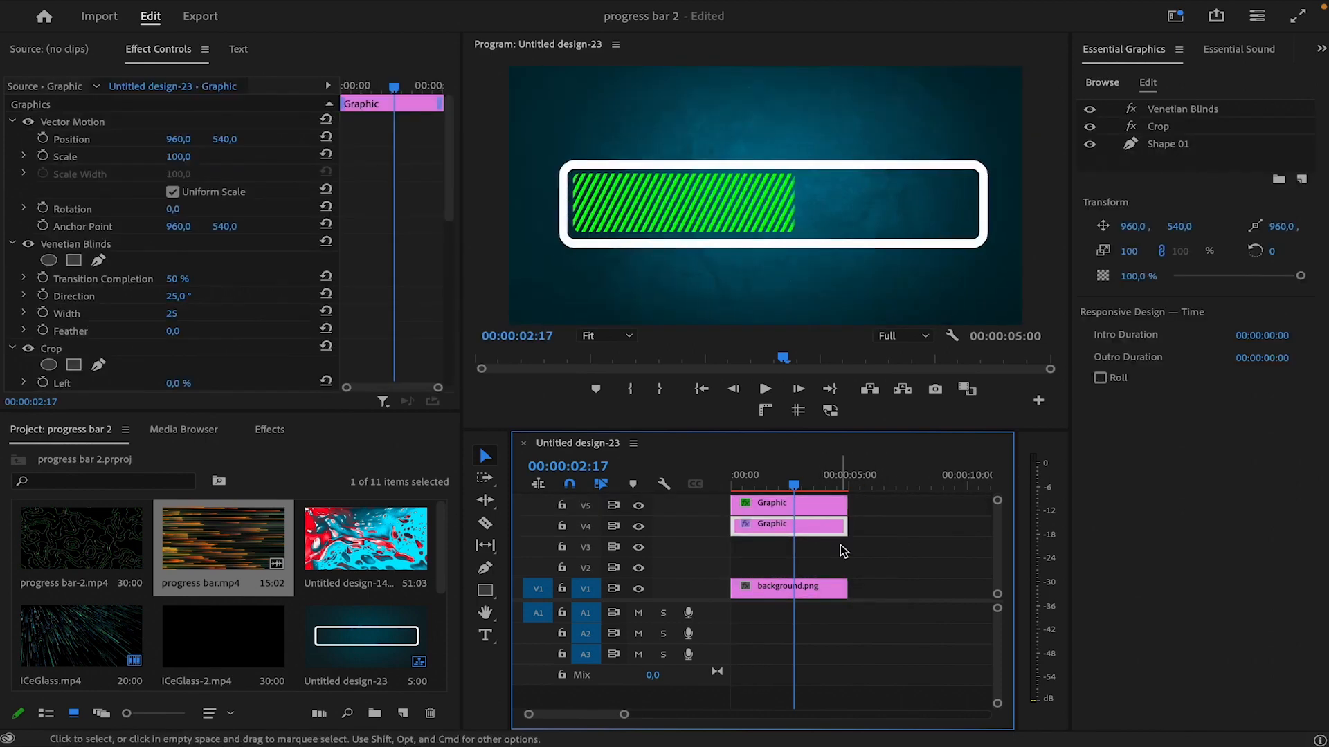
right_click(107, 254)
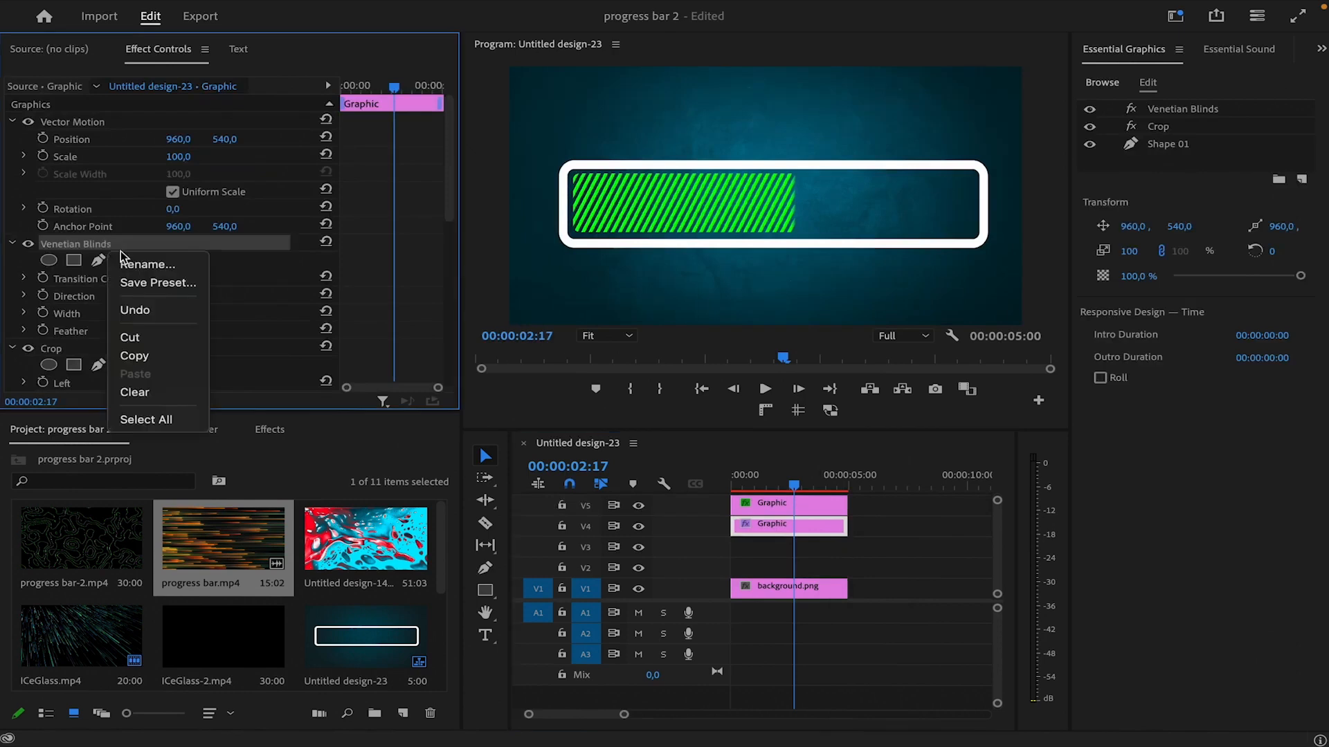
left_click(135, 389)
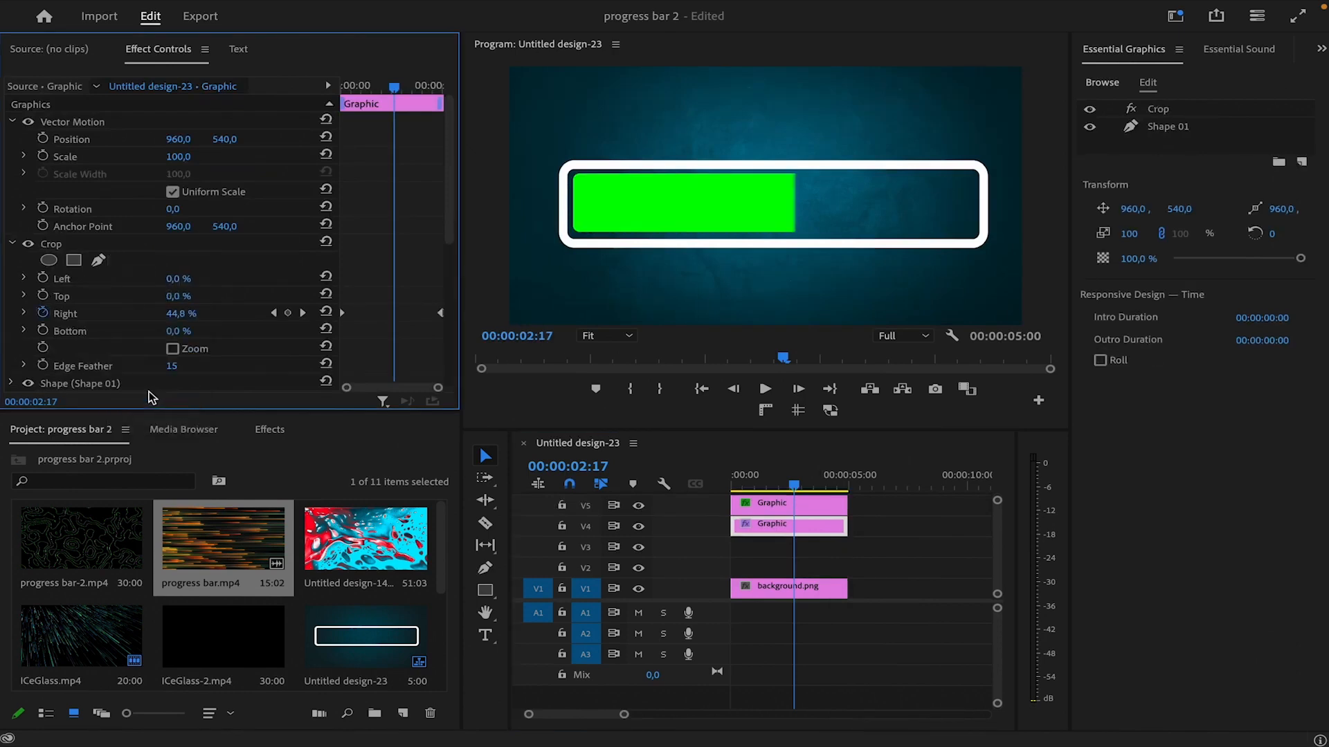
- Place Untitled design-14.mp4 at the start of both V3 and V2 and apply the Track Matte Key effect to each copy
left_click_drag(363, 540, 762, 547)
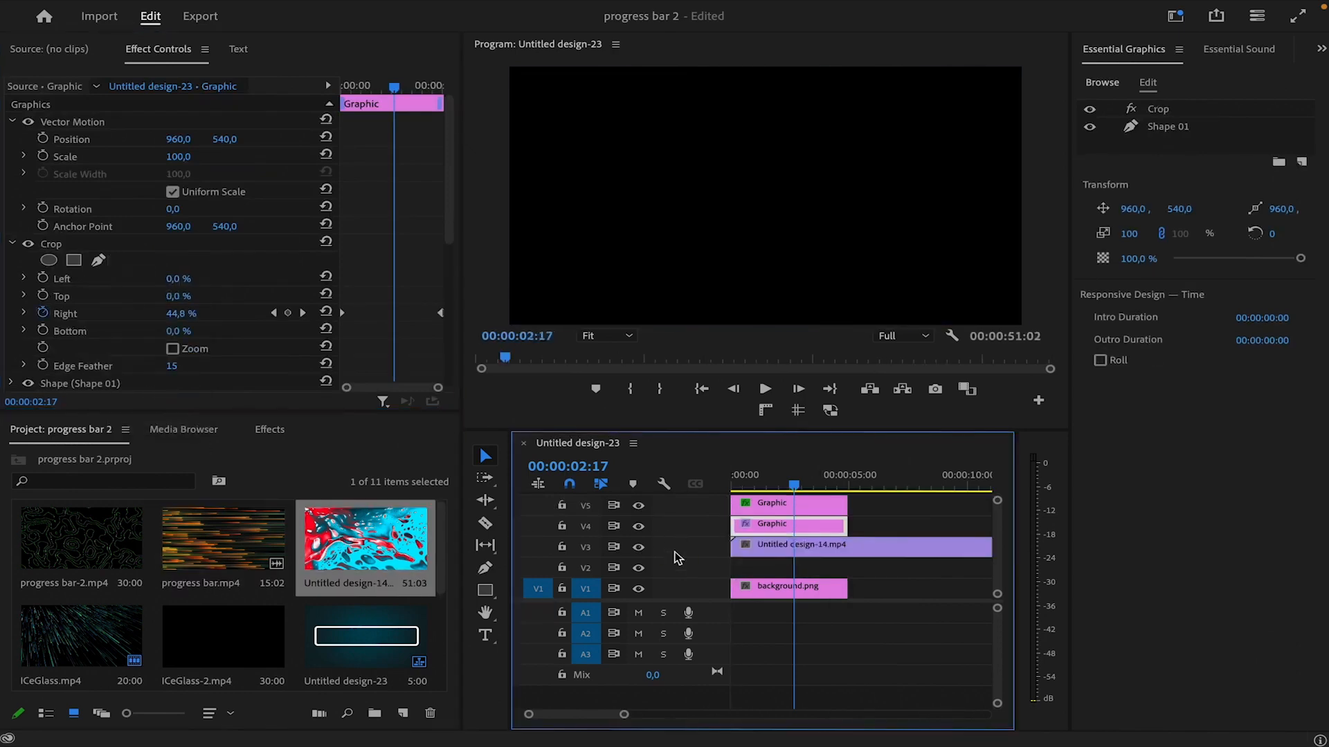
left_click_drag(423, 545, 689, 571)
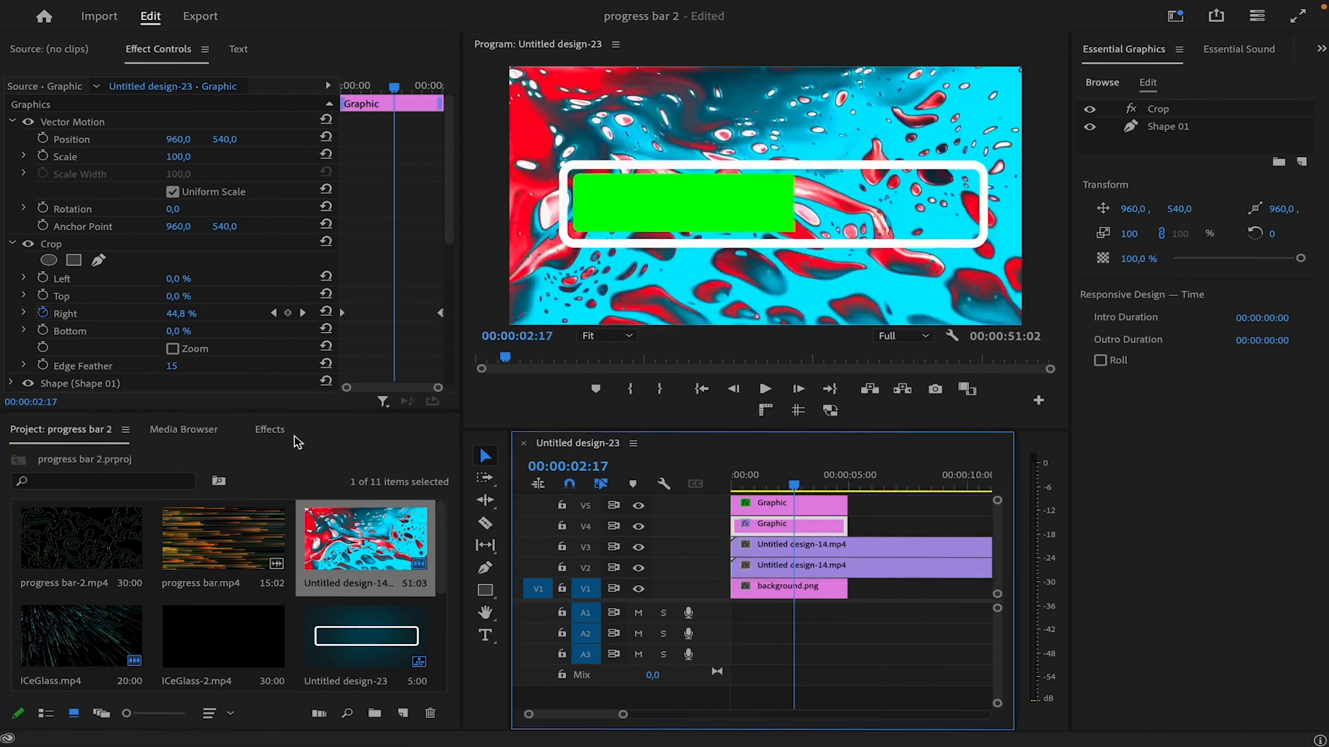
left_click(269, 431)
left_click(163, 462)
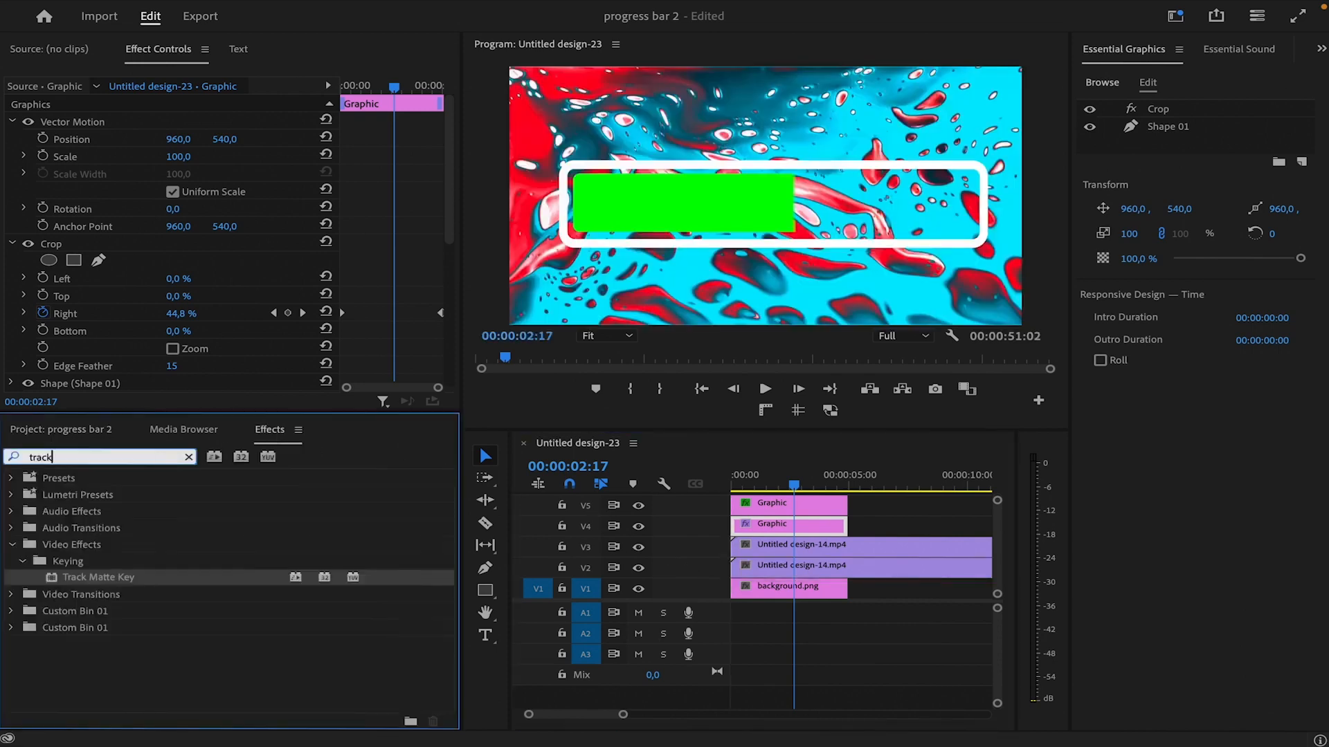
left_click_drag(121, 581, 761, 547)
left_click(795, 567)
- Set the Track Matte Key matte of the Untitled design-14.mp4 clip on V2 to Video 4
left_click(836, 567)
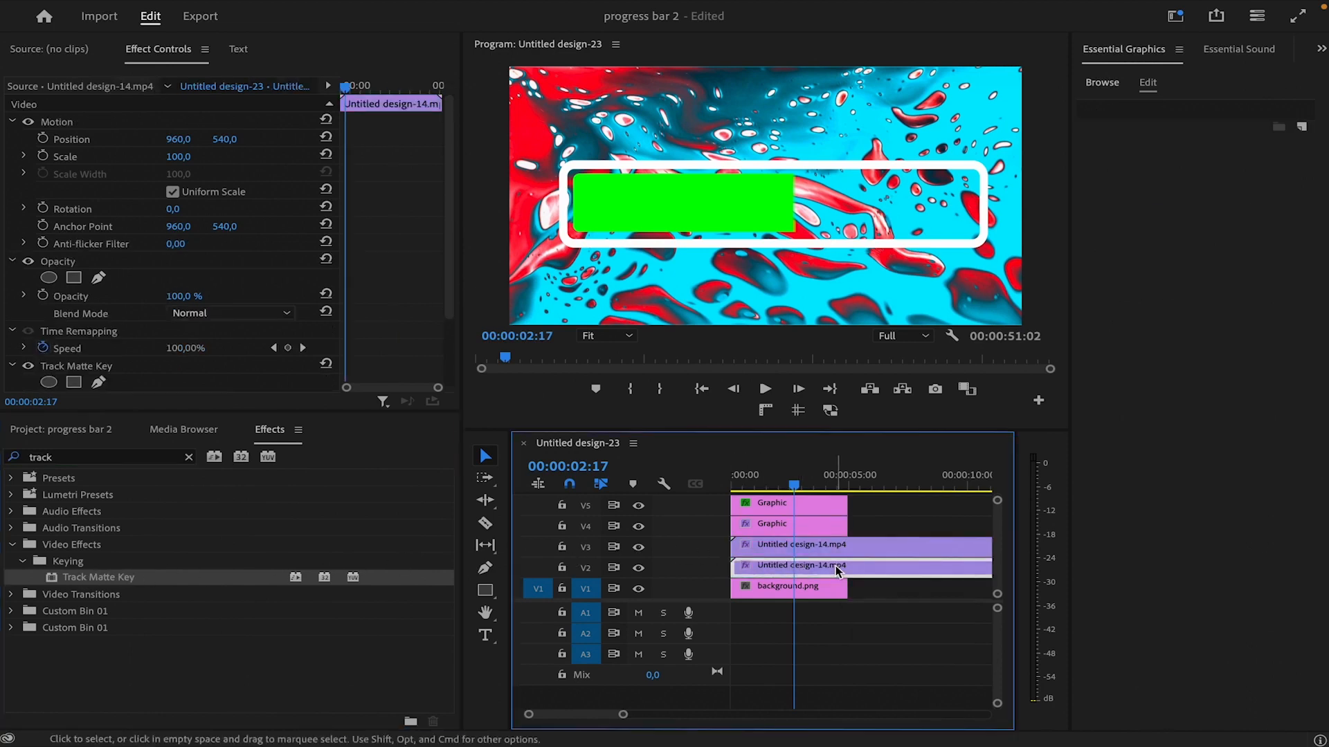
scroll(232, 270, "down", 2)
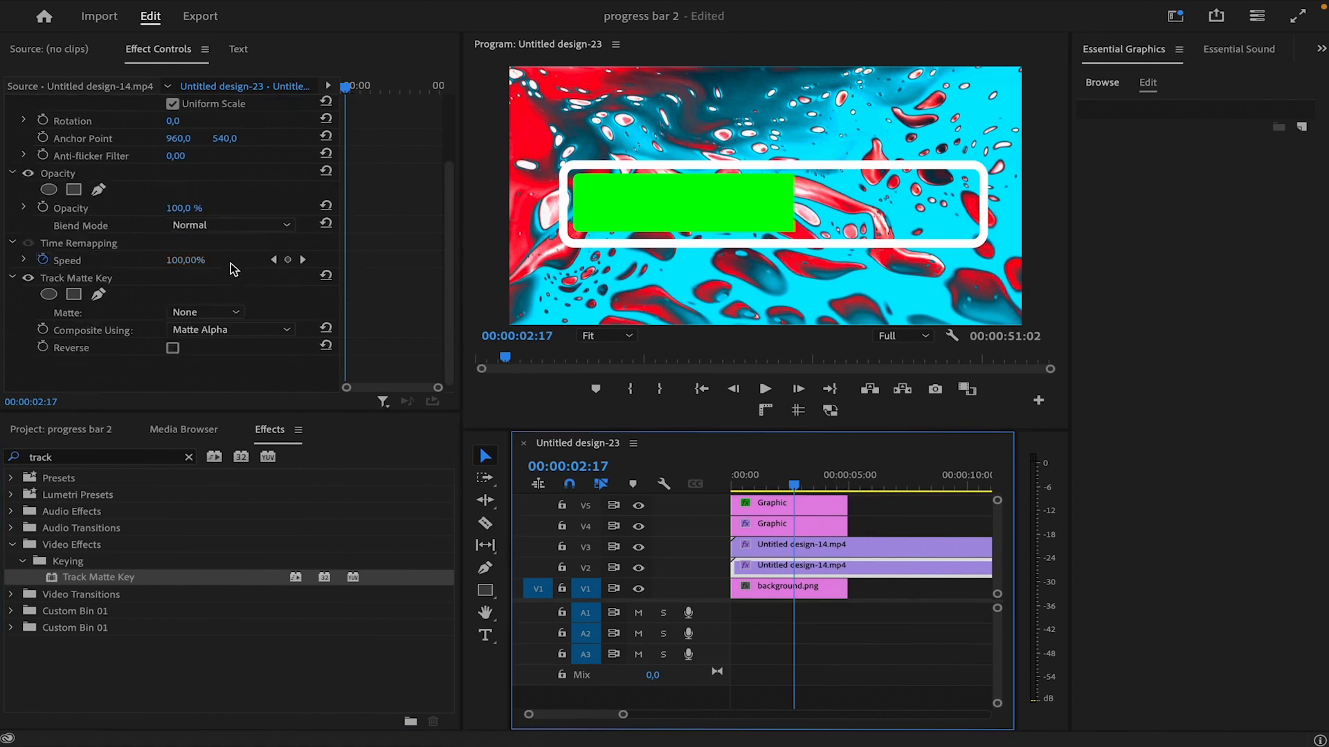
left_click(222, 310)
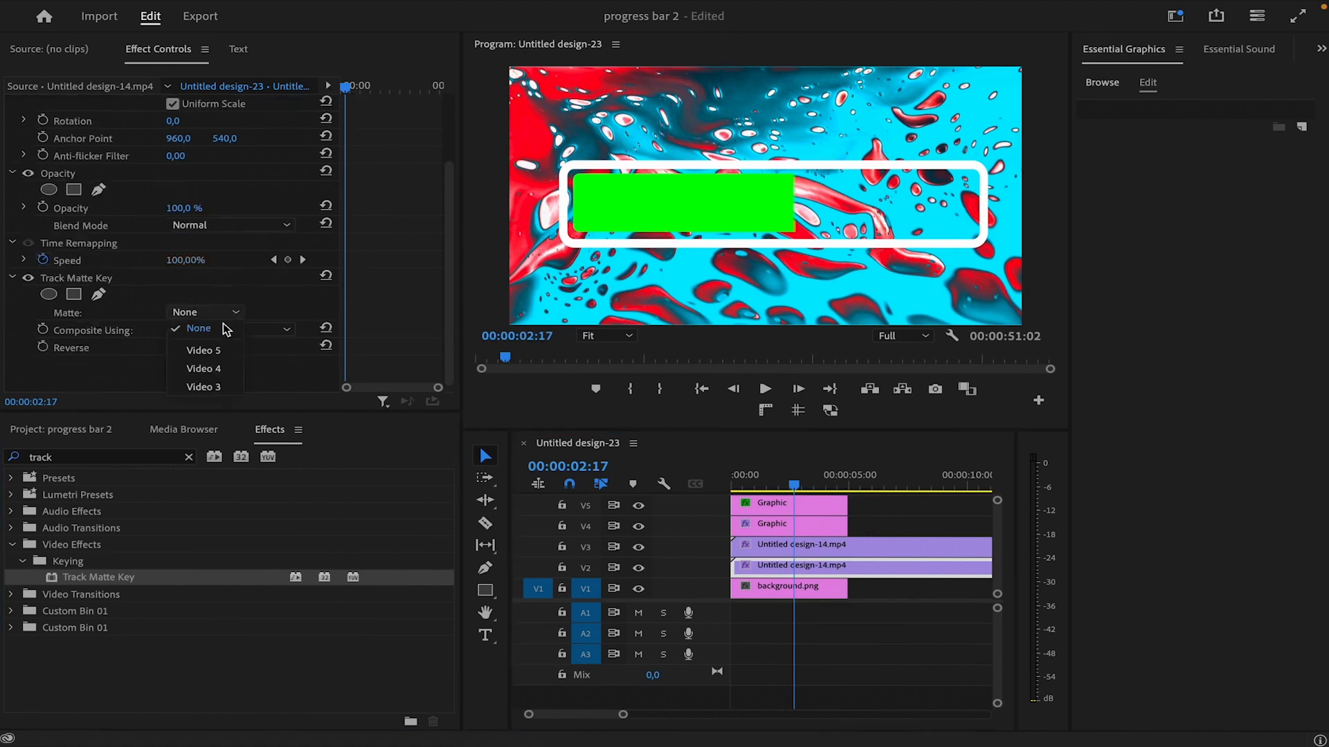
left_click(220, 374)
- Set the Track Matte Key matte of the clip on V3 to Video 5 and play the textured progress bar
left_click(865, 544)
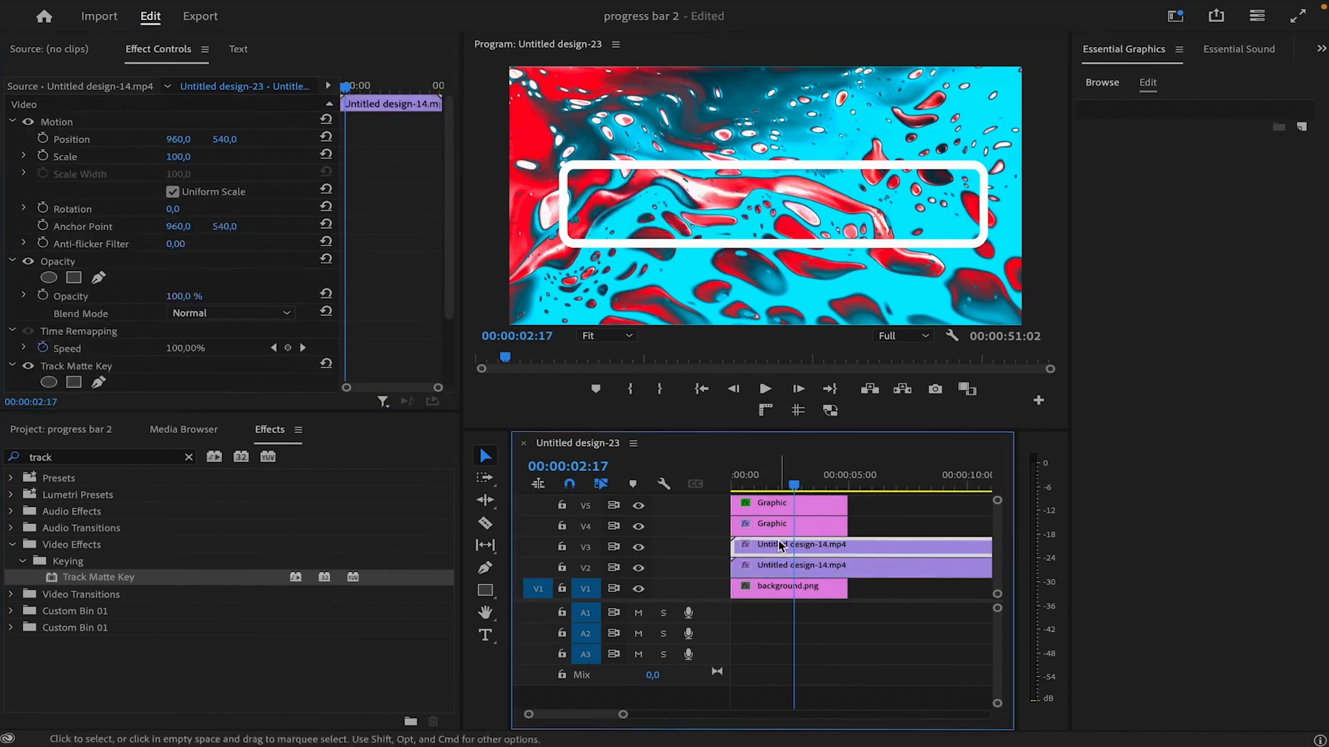
scroll(271, 295, "down", 1)
left_click(235, 351)
left_click(204, 389)
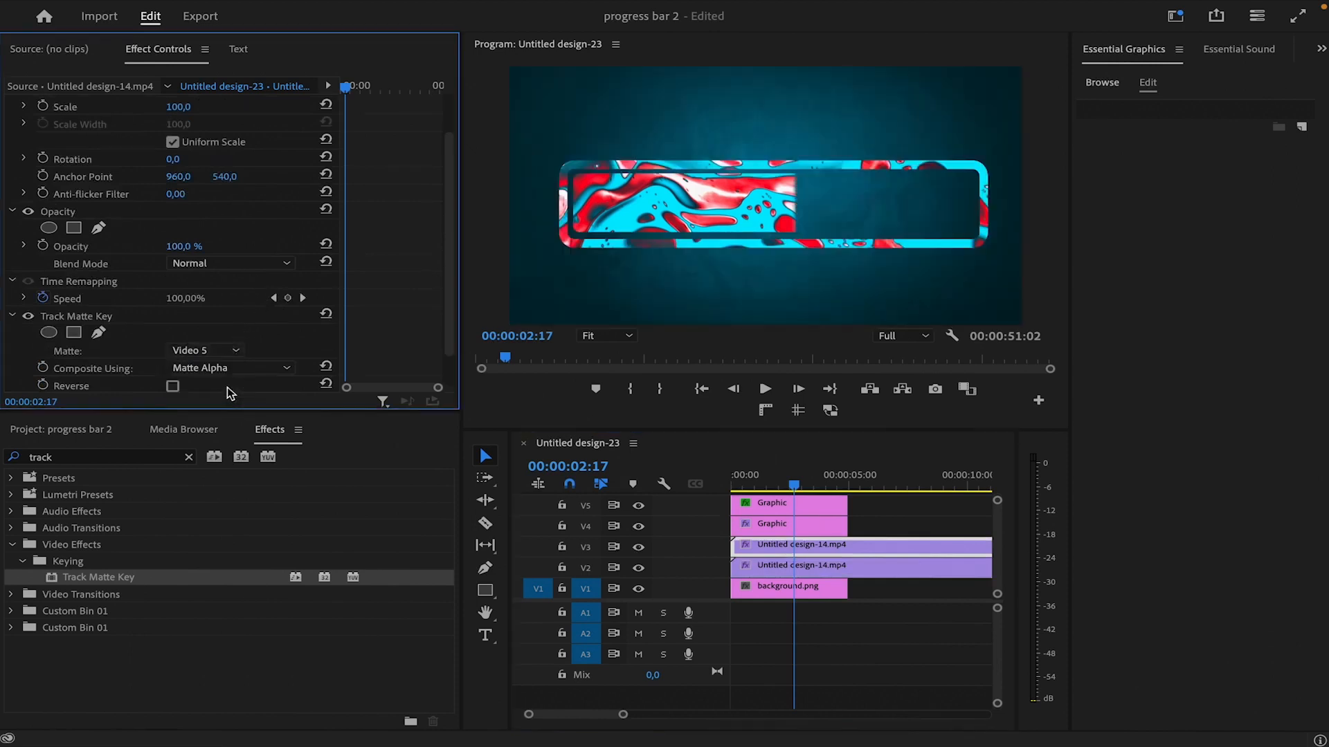
left_click(754, 481)
key("space")
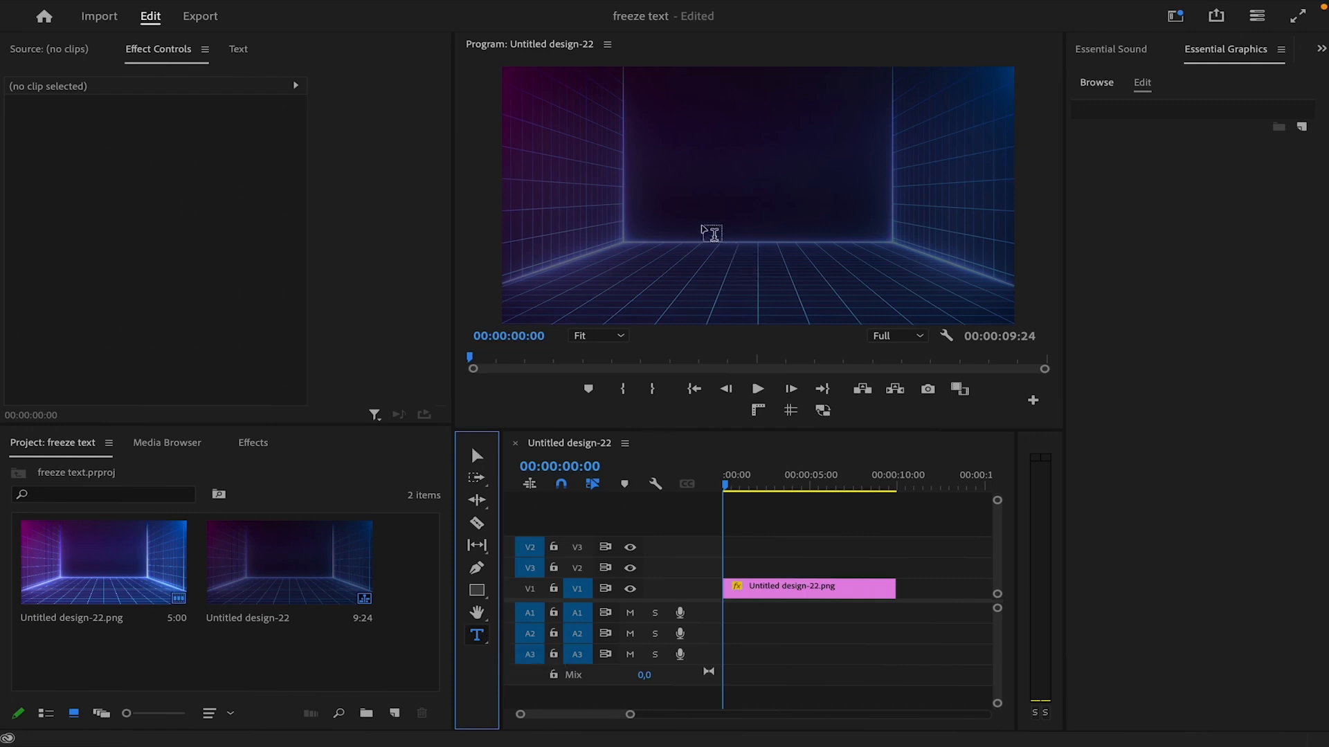
- Add a FREEZE text layer over the neon grid background at the start of the sequence
left_click(692, 216)
type("FRE")
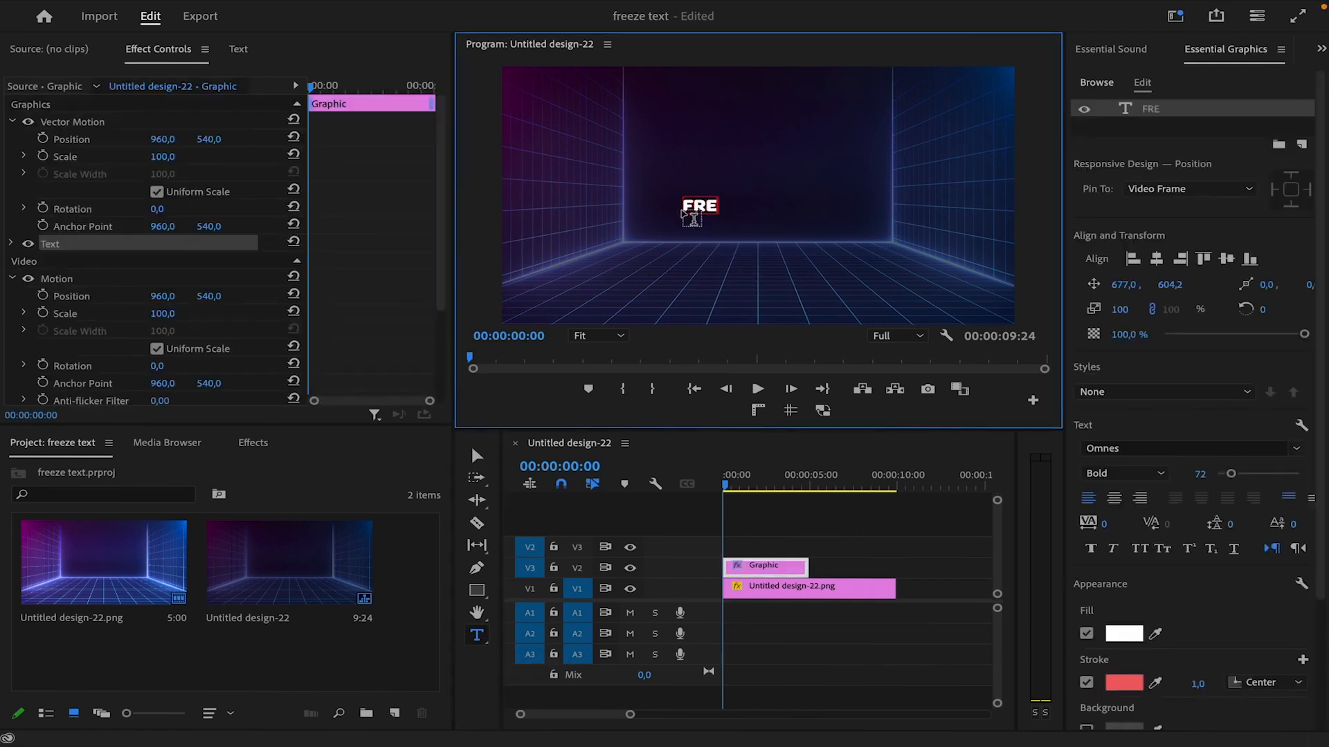
type("EZE")
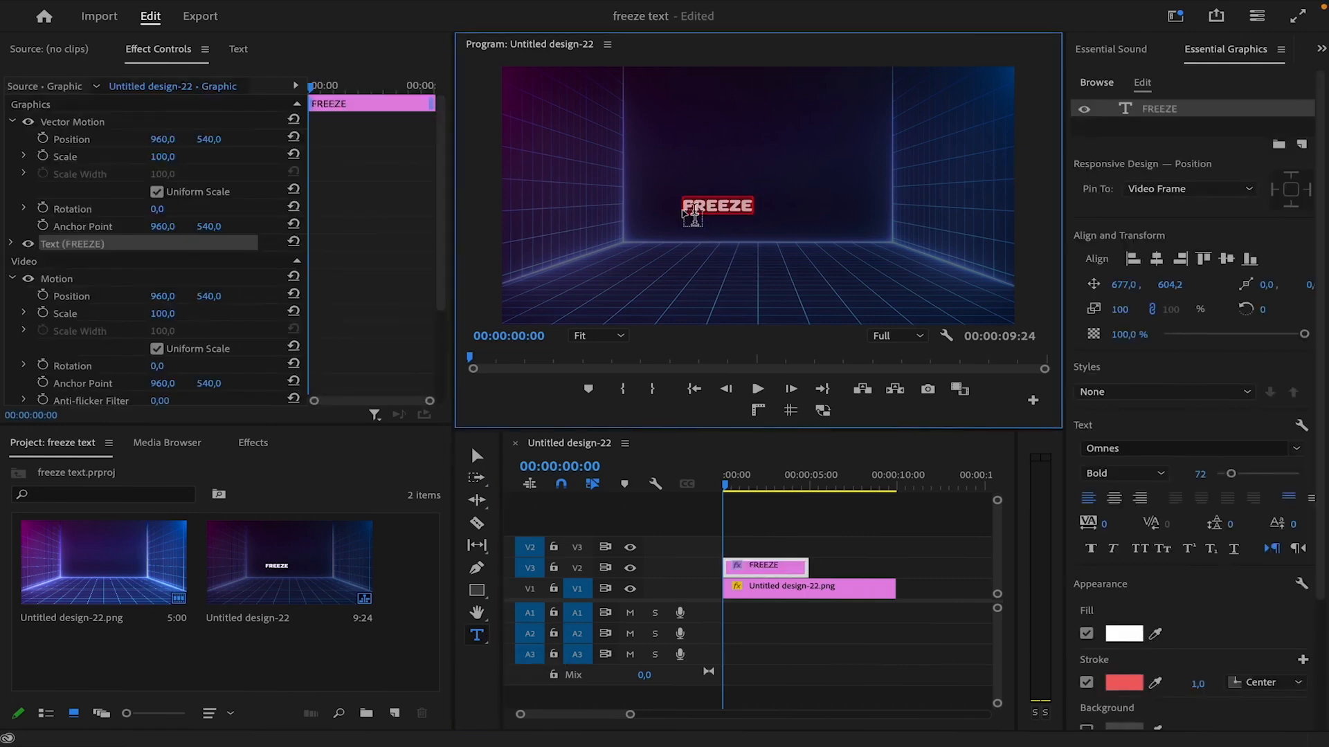
- Set the FREEZE text's font size to 250 and centre it horizontally and vertically in the frame
left_click(1191, 473)
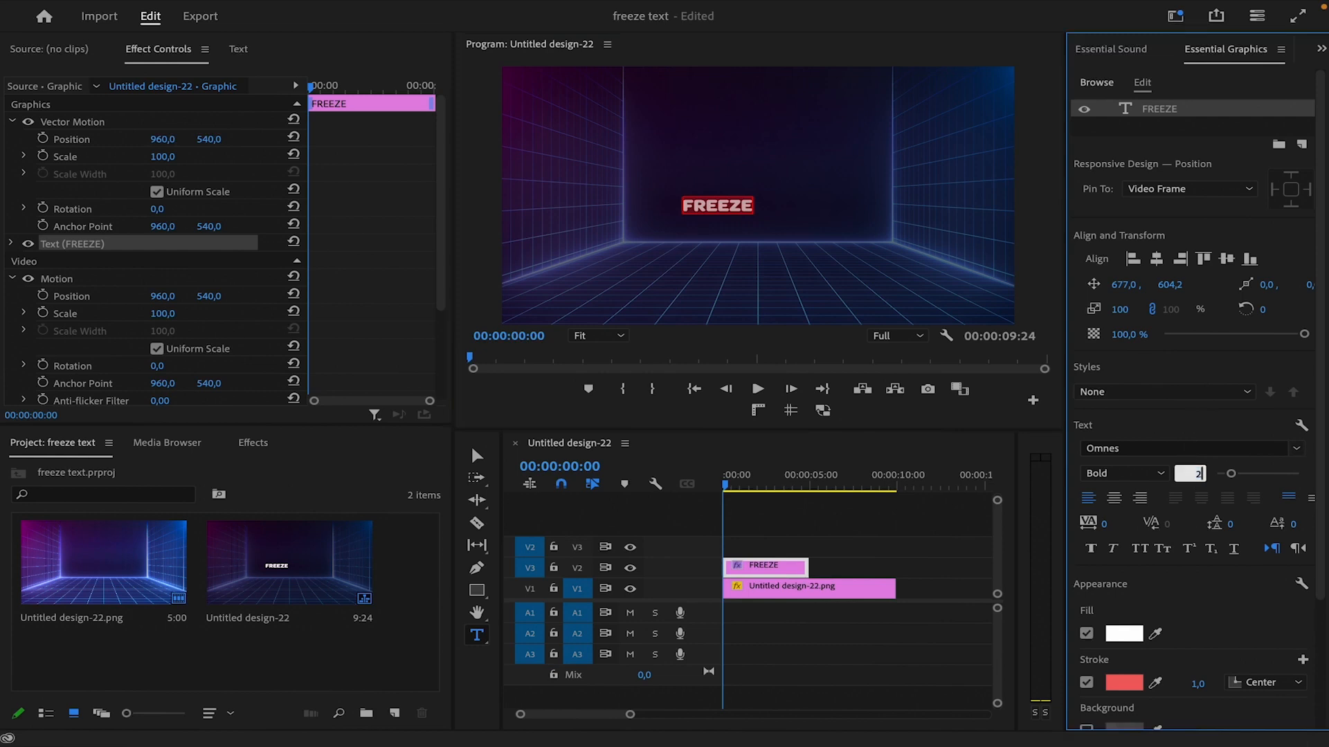
type("250")
left_click(1157, 259)
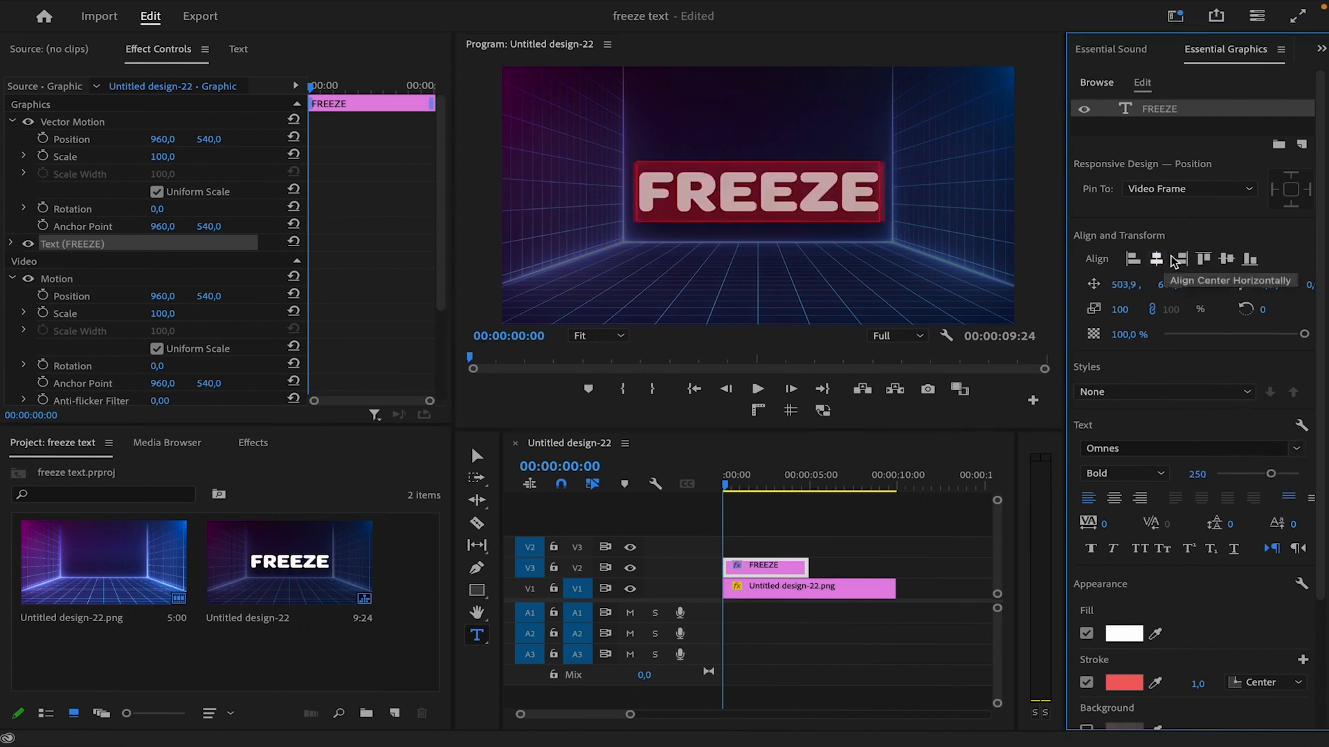
left_click(1226, 258)
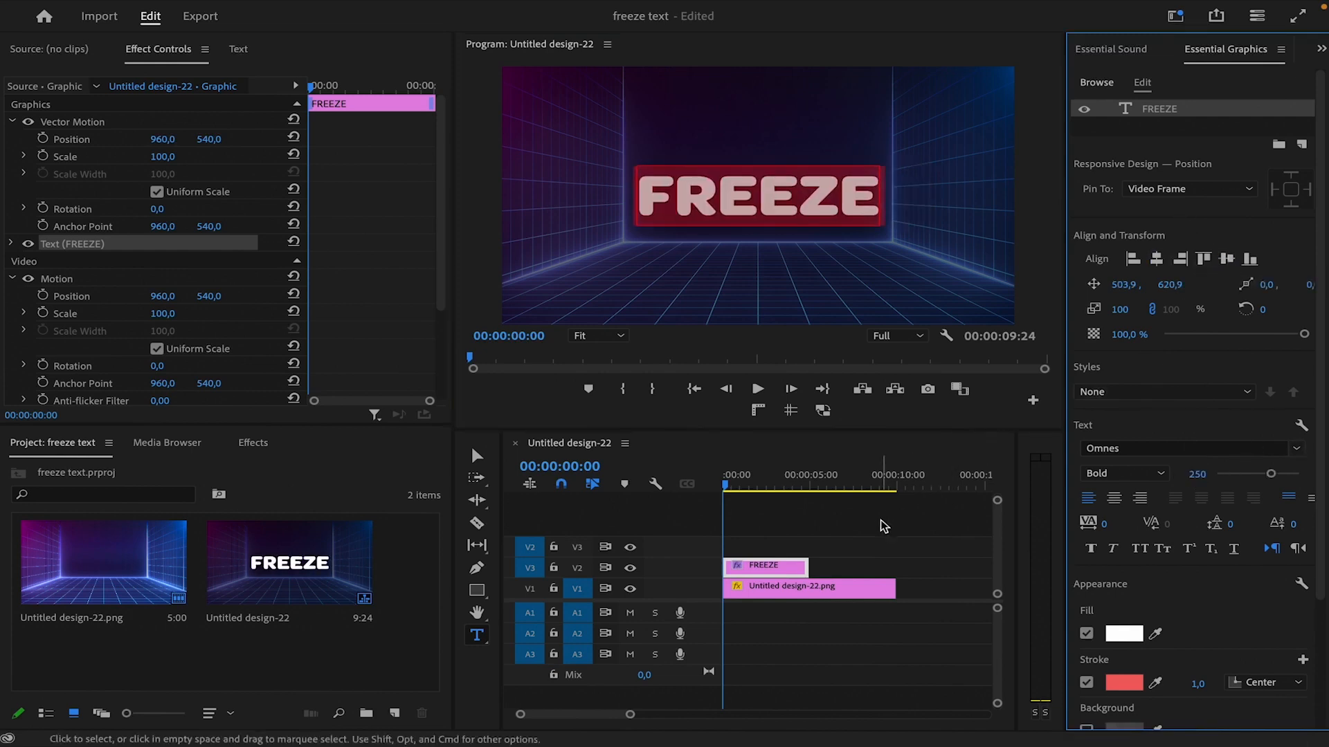
left_click(988, 457)
- Find the Turbulent Displace effect and apply it to the FREEZE text clip on track V2
left_click(250, 445)
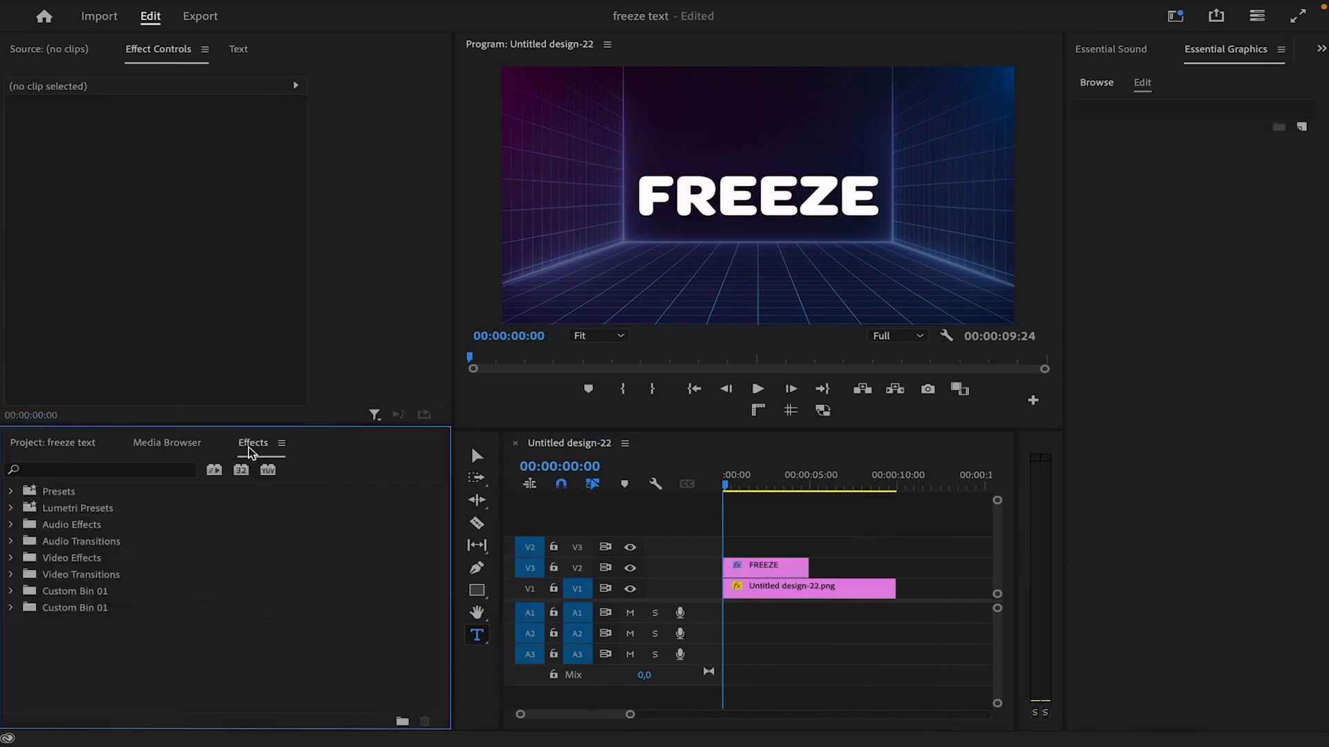
left_click(159, 472)
type("tur")
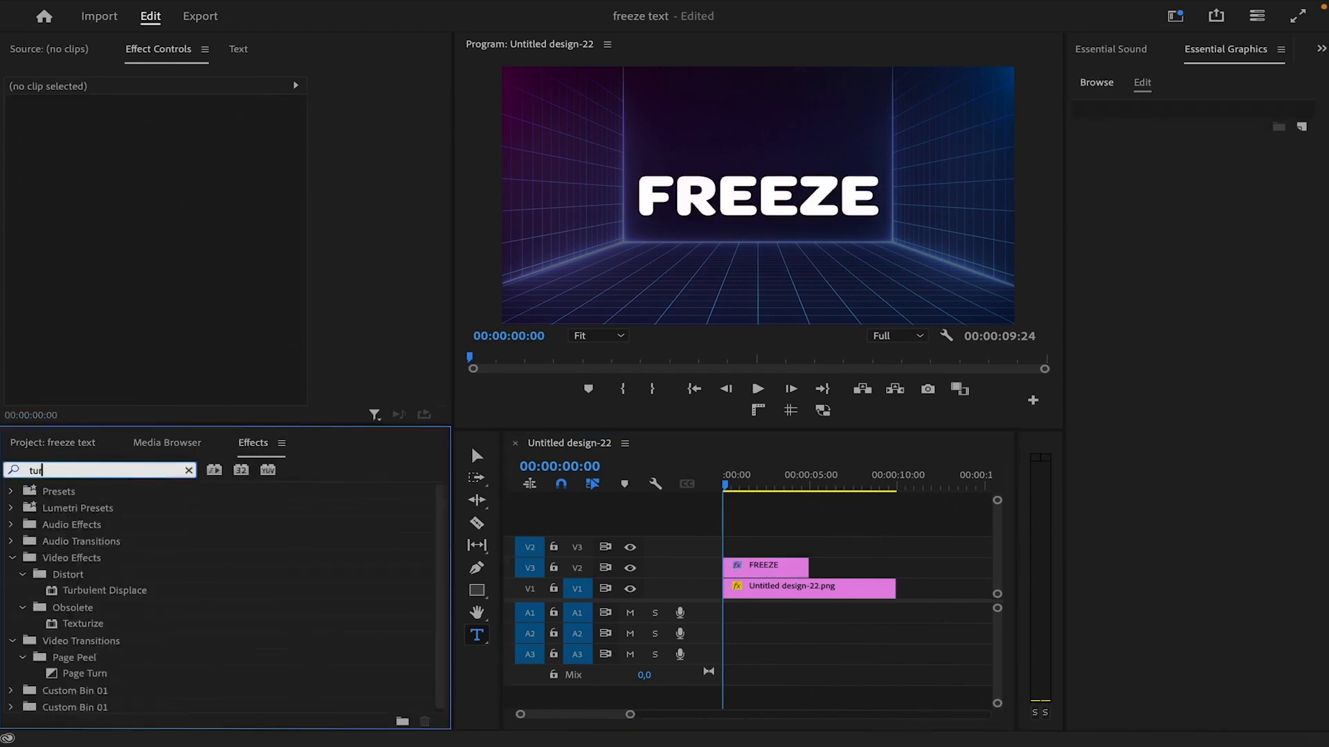
left_click_drag(104, 591, 783, 567)
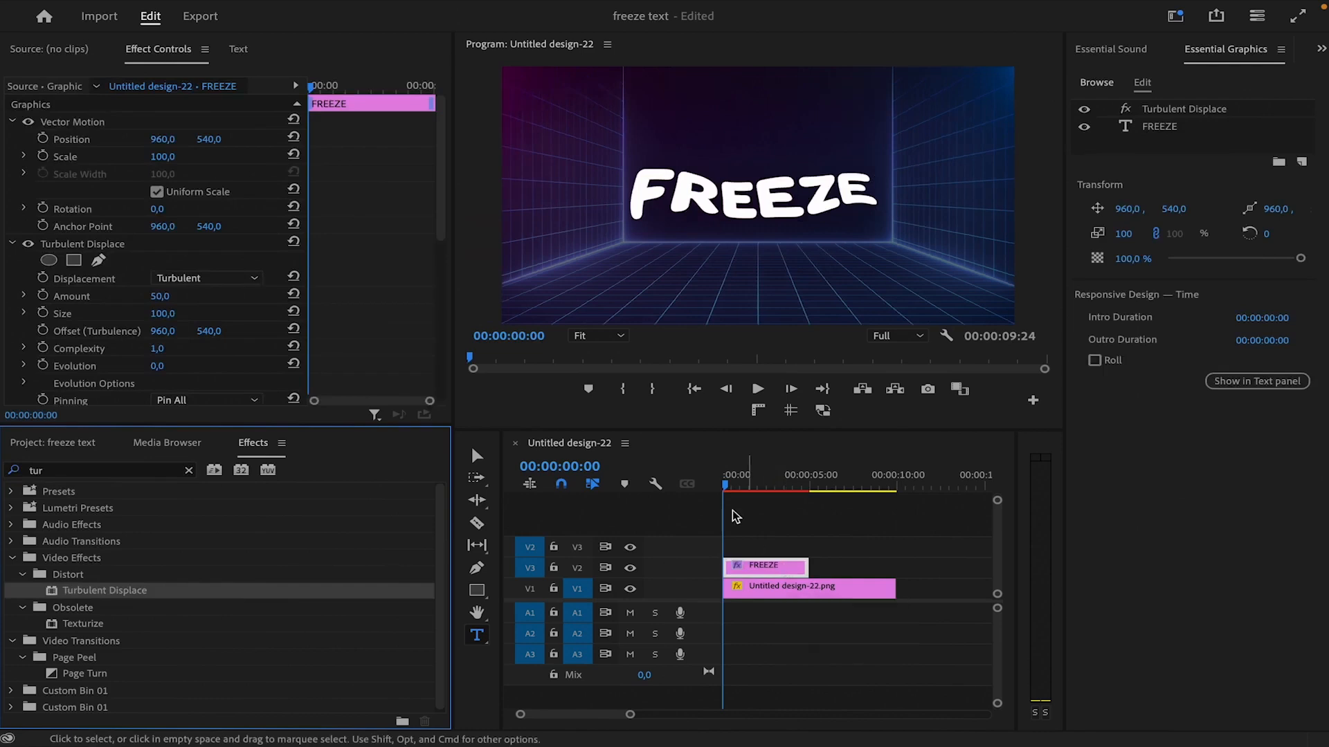
- Set the FREEZE text's Turbulent Displace to an Amount of 15 and a Size of 10
scroll(348, 307, "down", 6)
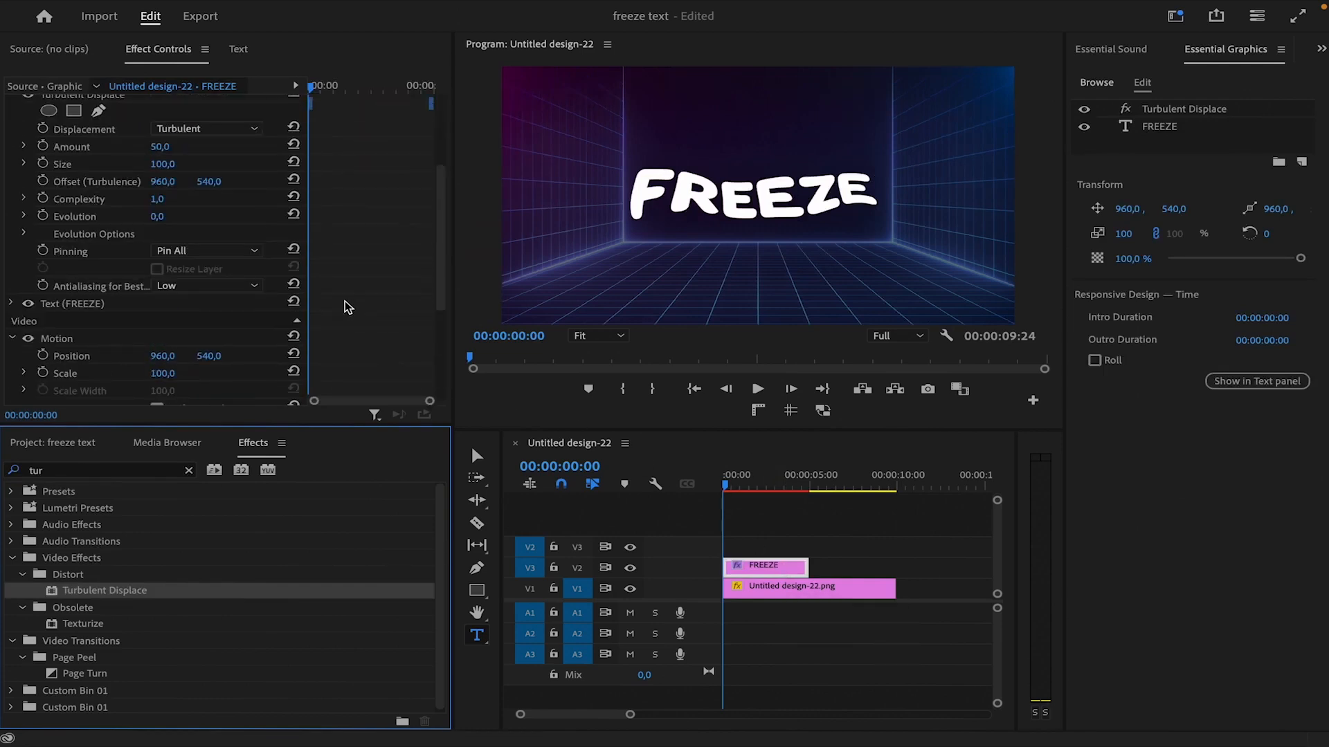
scroll(342, 305, "up", 5)
left_click(168, 263)
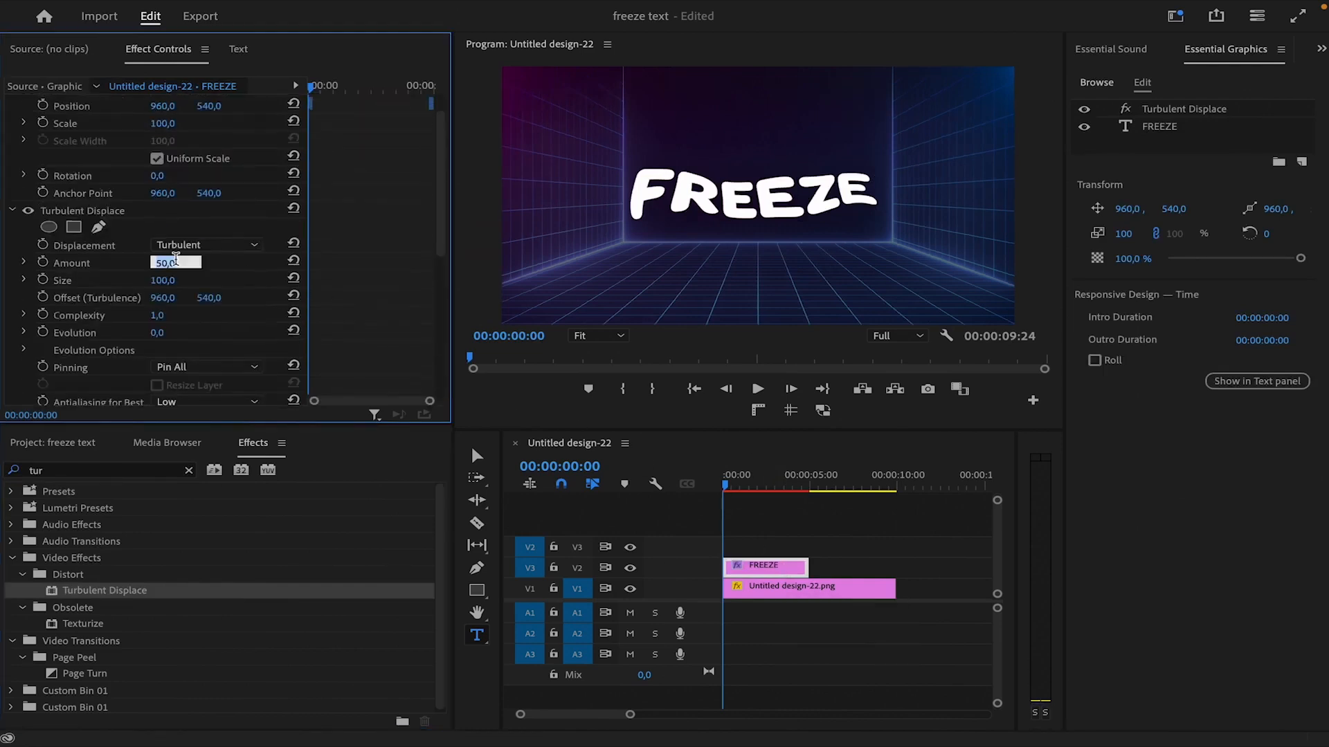
left_click(170, 280)
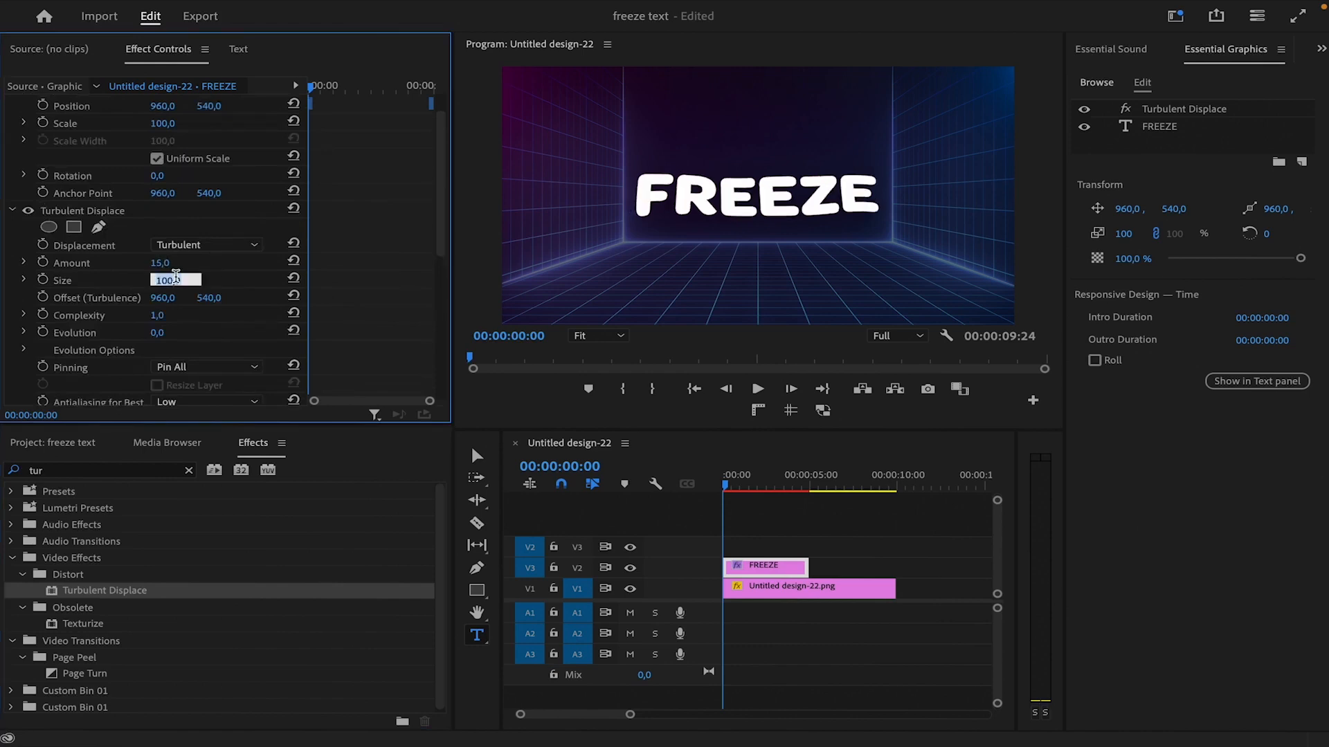
type("10")
key("Return")
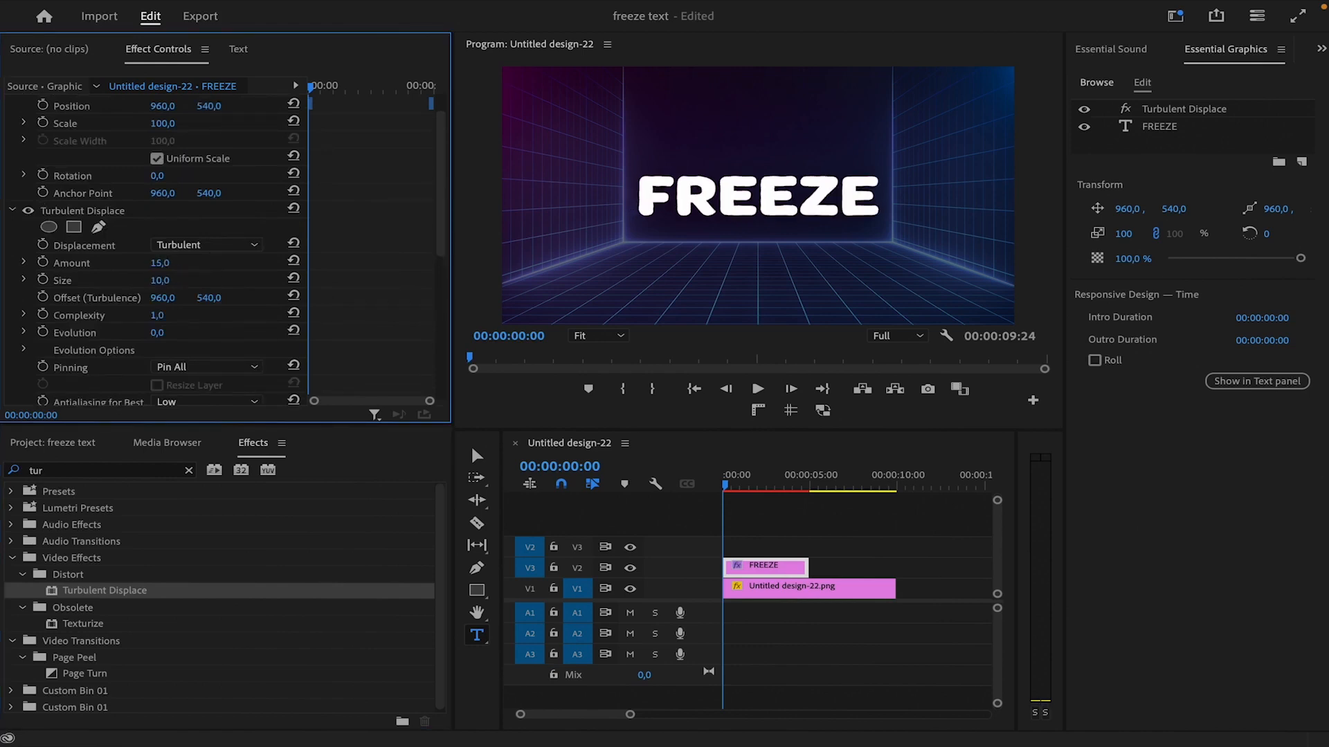
- Keyframe Turbulent Displace Evolution from 0 at the first frame to a higher value at the clip's end, and play the result
left_click(42, 332)
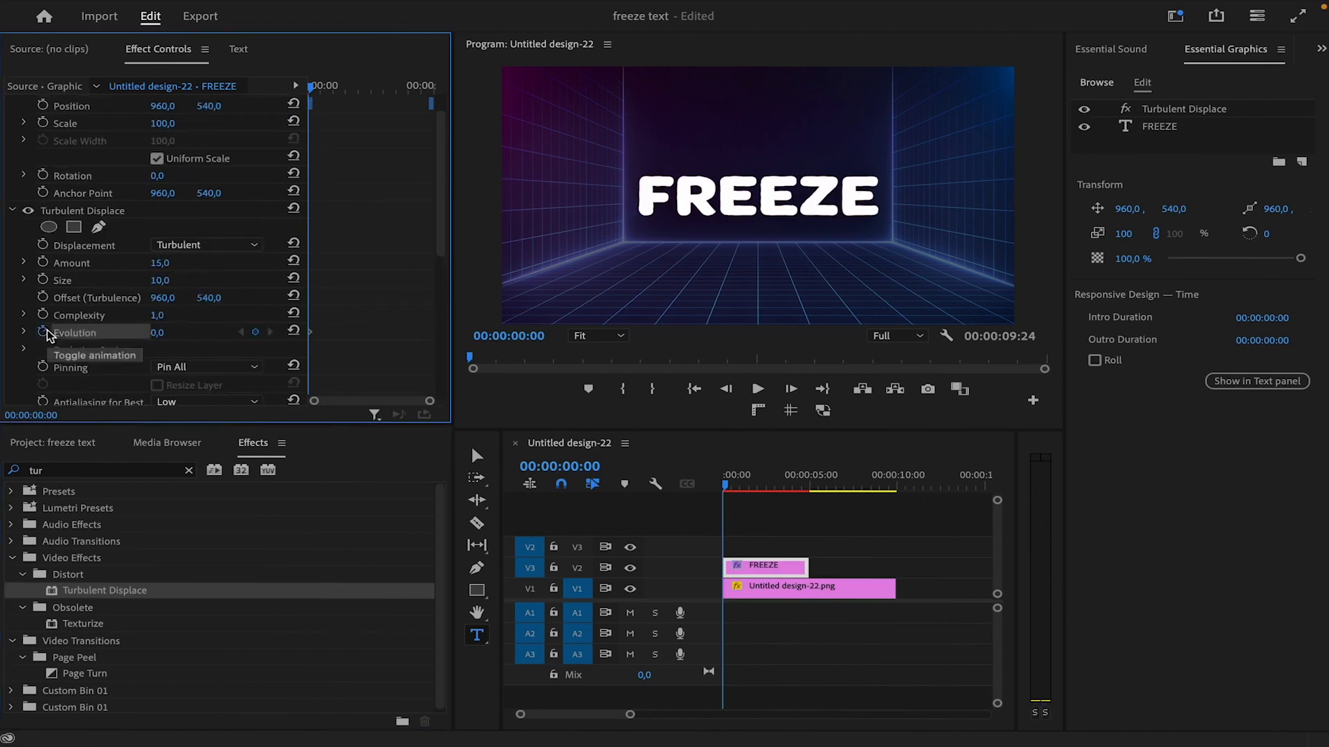
left_click_drag(311, 86, 322, 86)
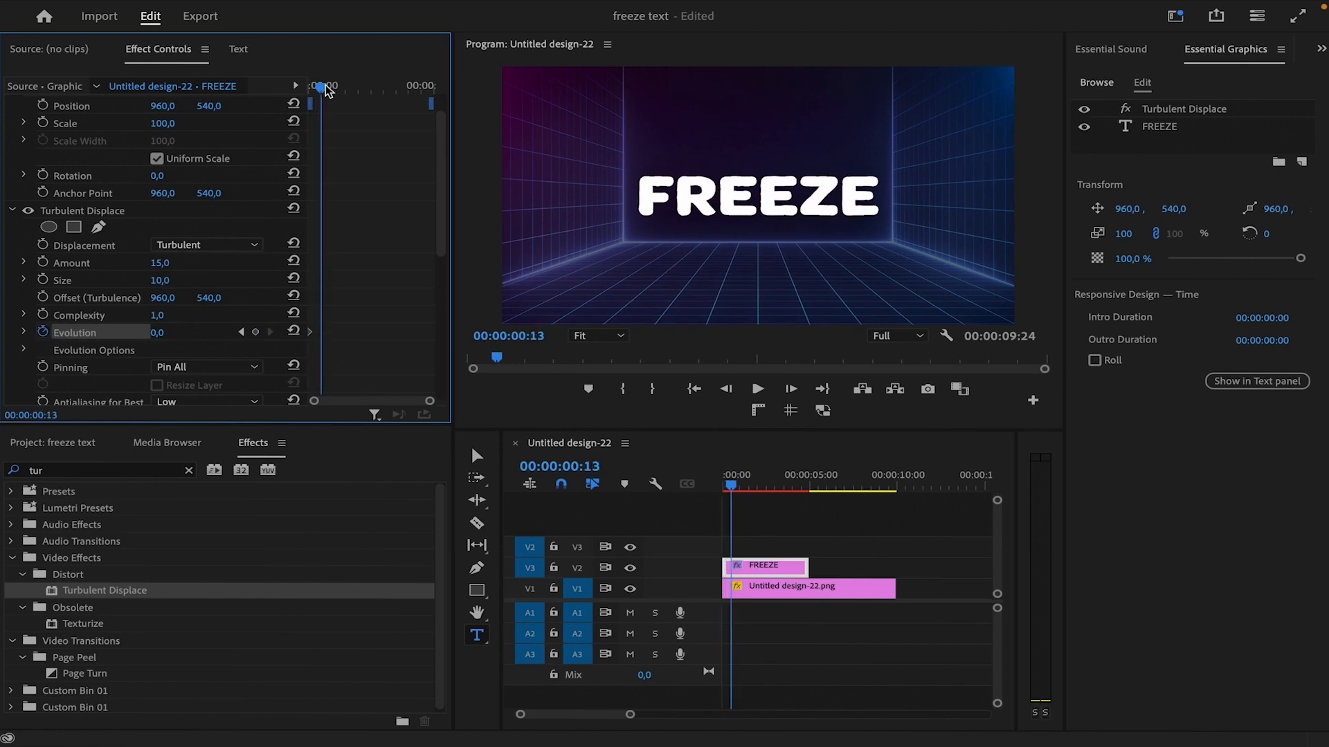
left_click(153, 334)
key("Return")
left_click_drag(321, 332, 445, 335)
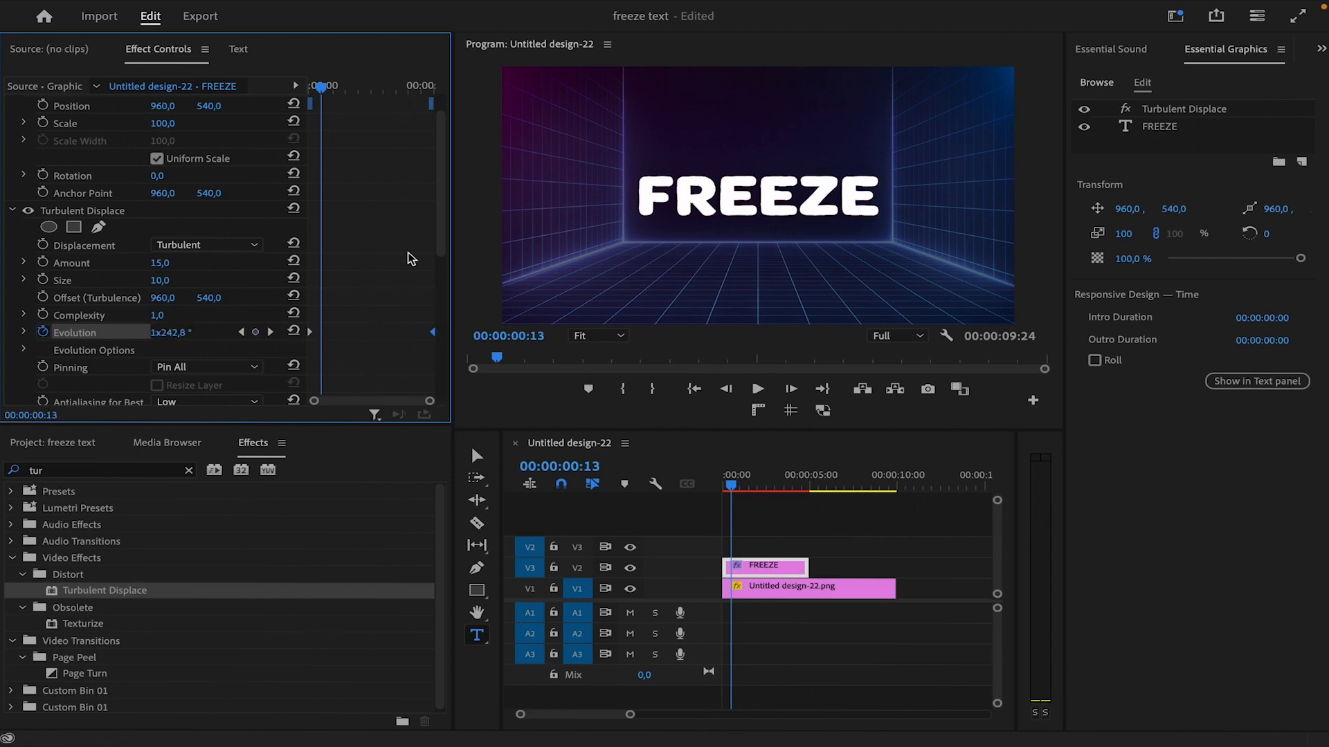
left_click_drag(733, 486, 670, 488)
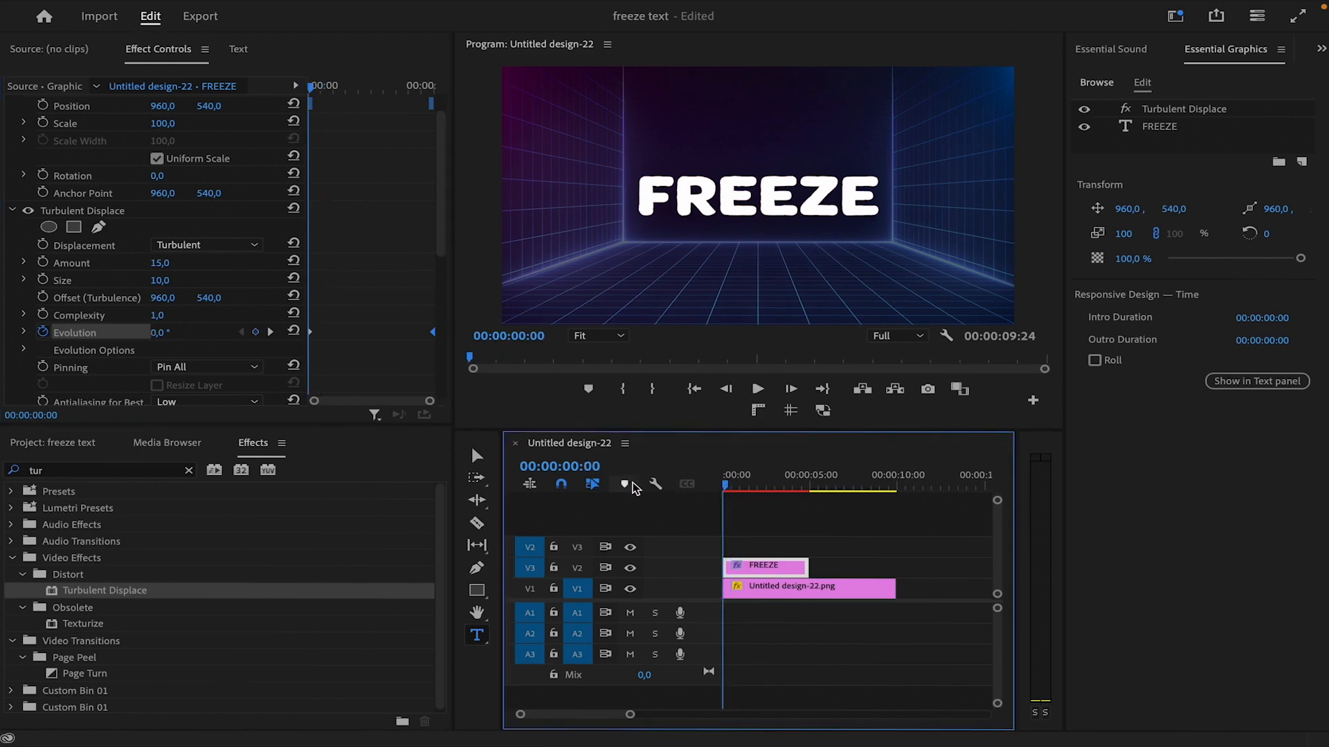
key("space")
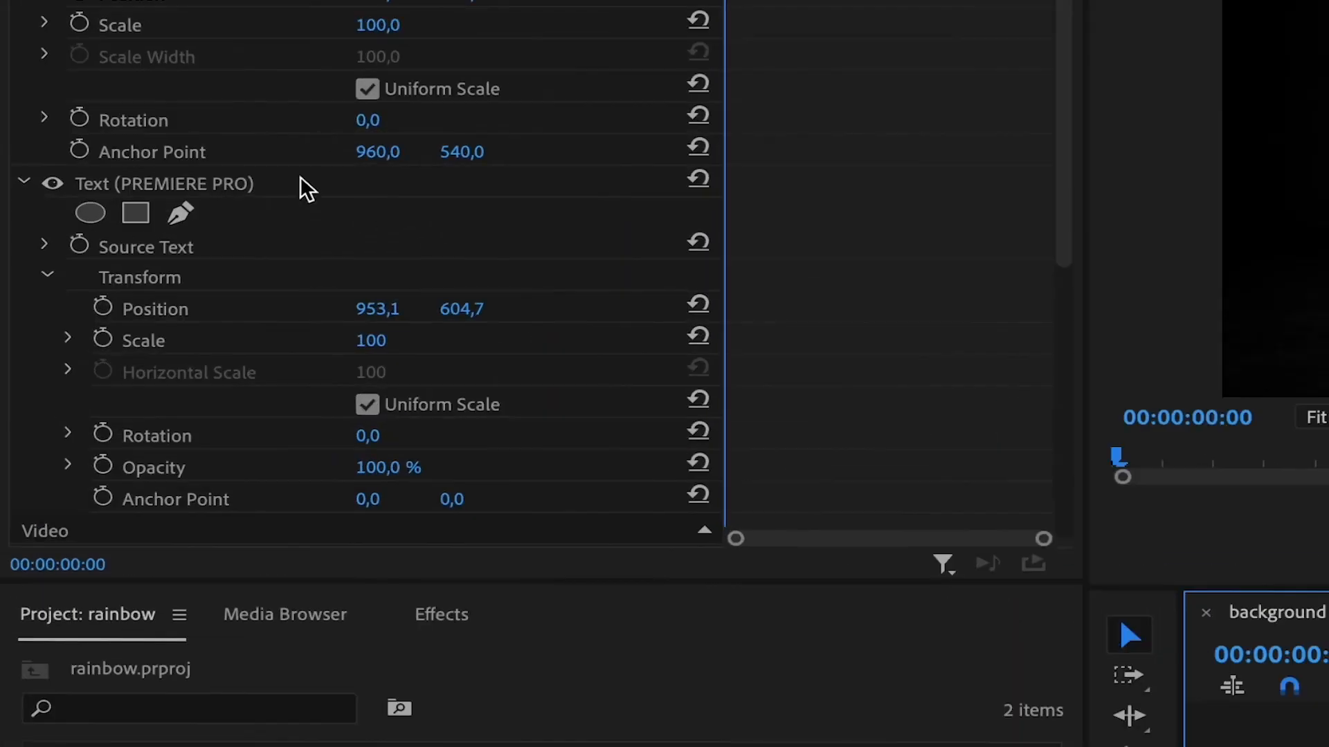
- Find the 4-Color Gradient effect and apply it to the PREMIERE PRO text clip on track V2
left_click(25, 276)
left_click(46, 247)
scroll(374, 237, "down", 5)
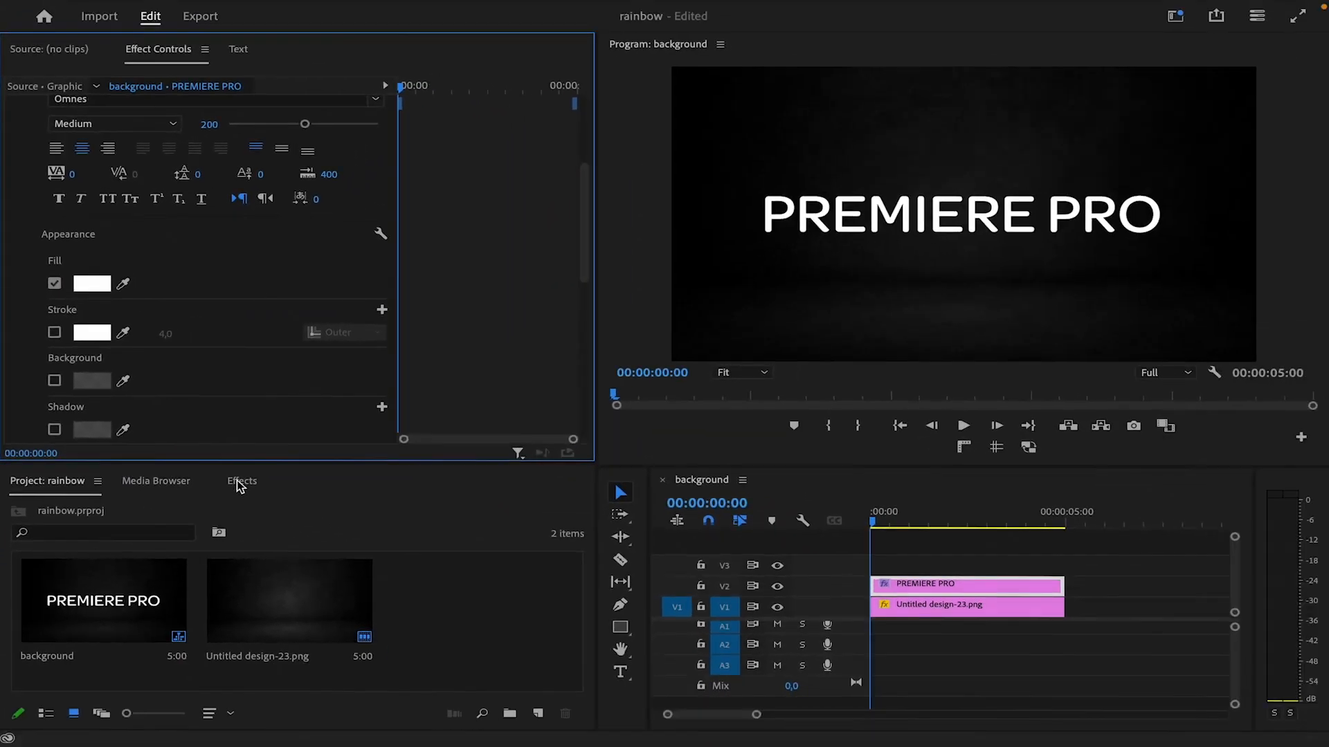
left_click(239, 484)
left_click(130, 508)
type("4-")
left_click_drag(95, 633, 914, 588)
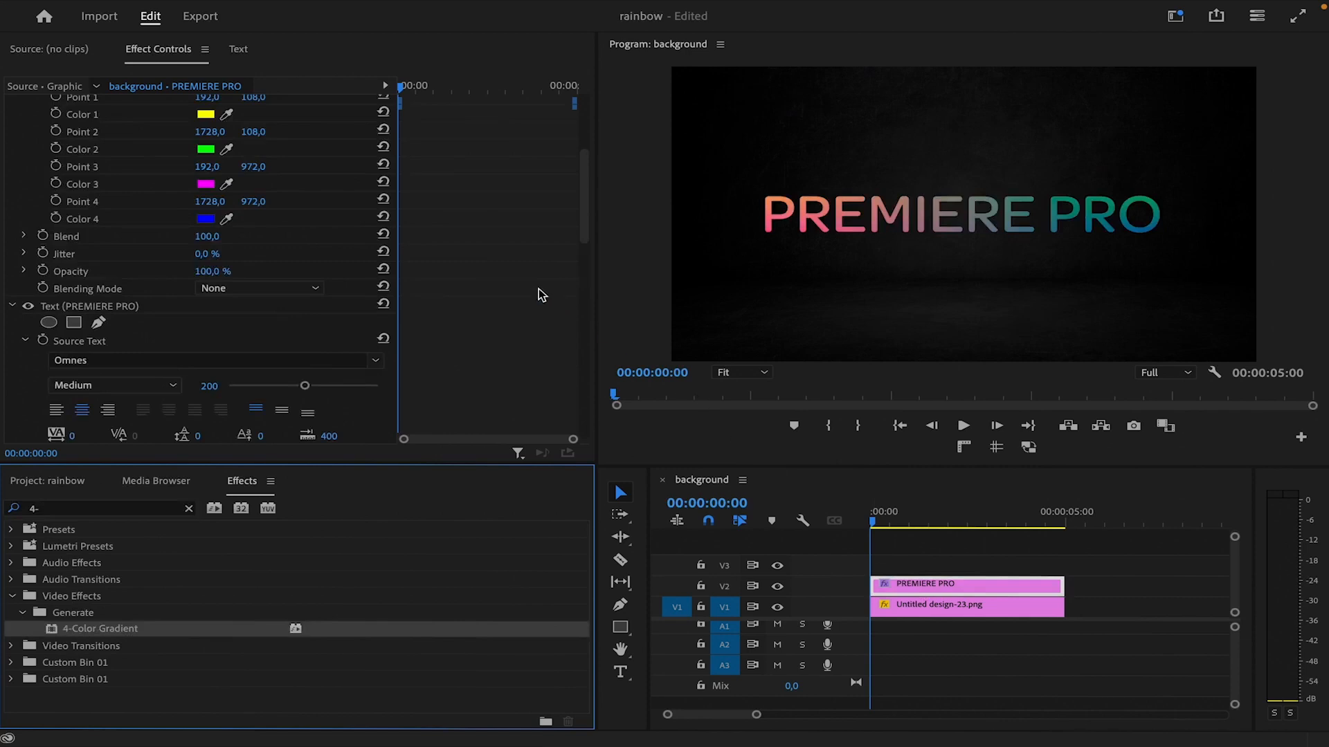
- Check the gradient's Color 1 in the colour picker, keep it, and set the 4-Color Gradient's blending mode to Multiply
scroll(541, 295, "up", 3)
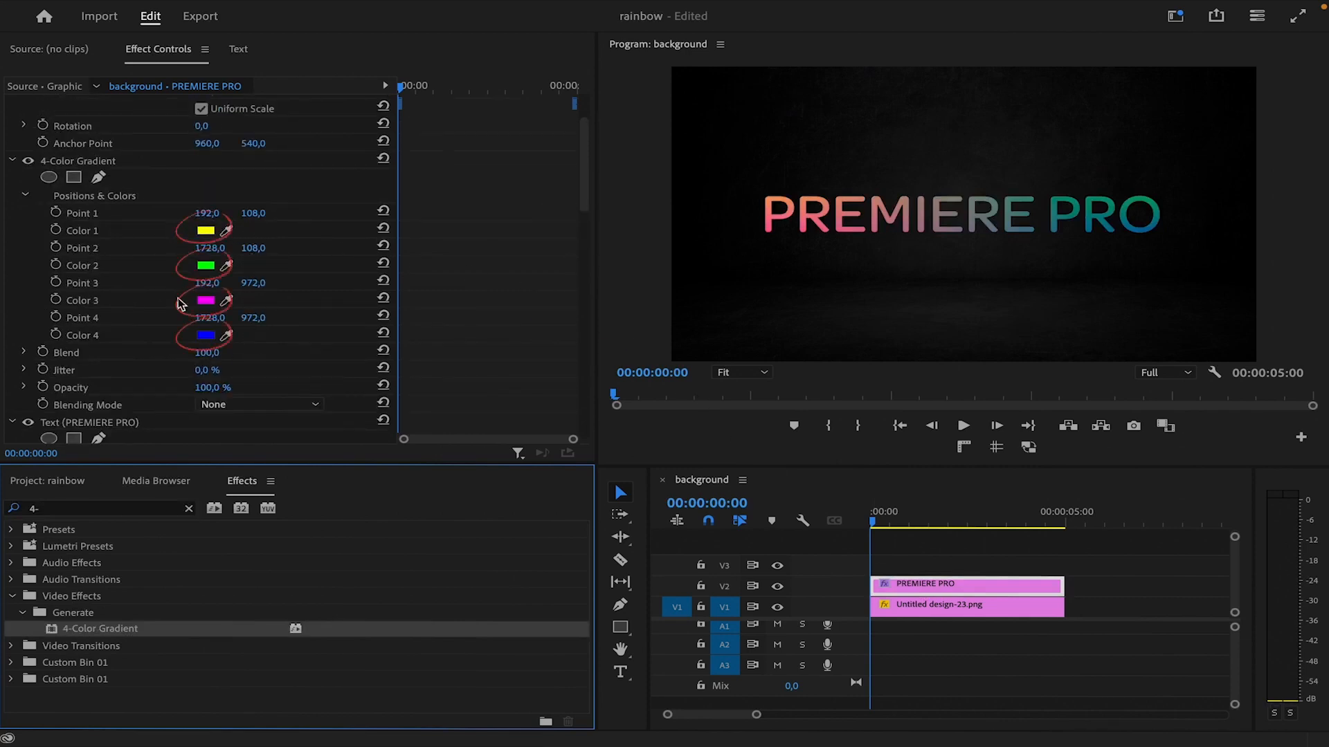
left_click(206, 231)
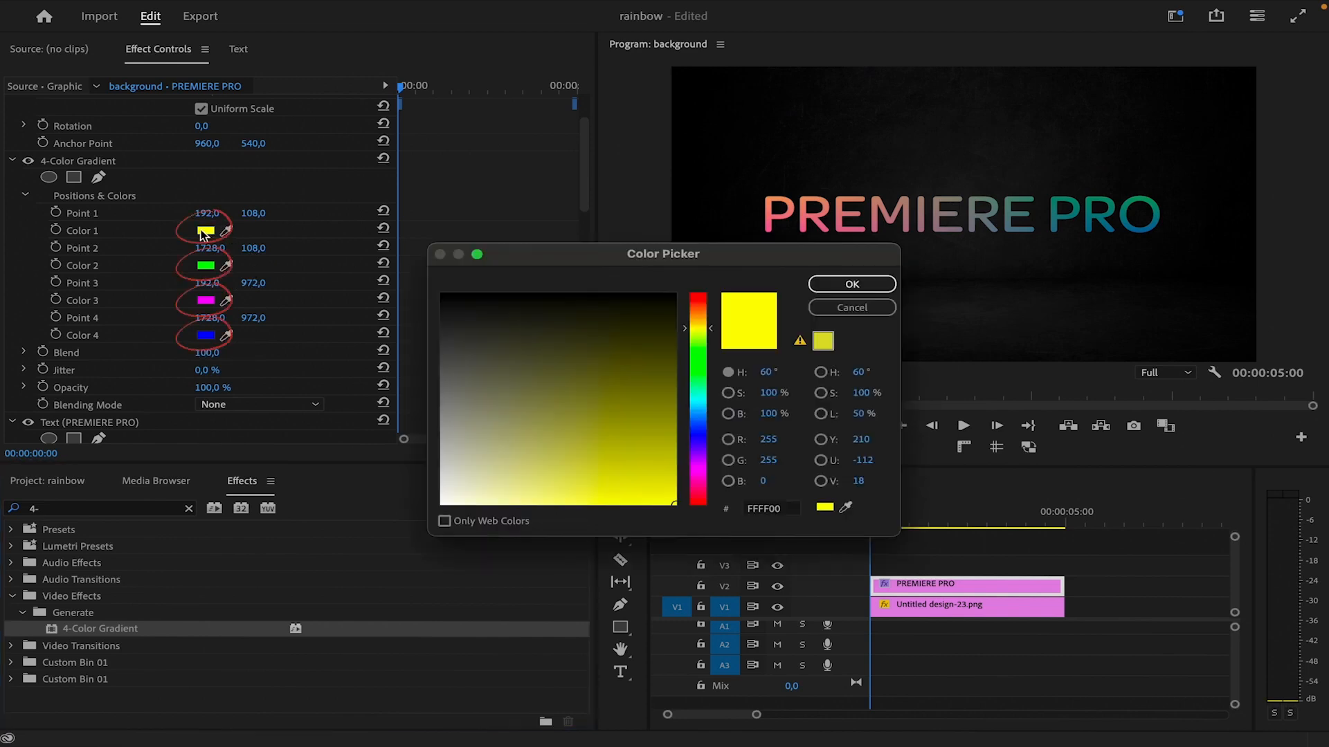
left_click(852, 284)
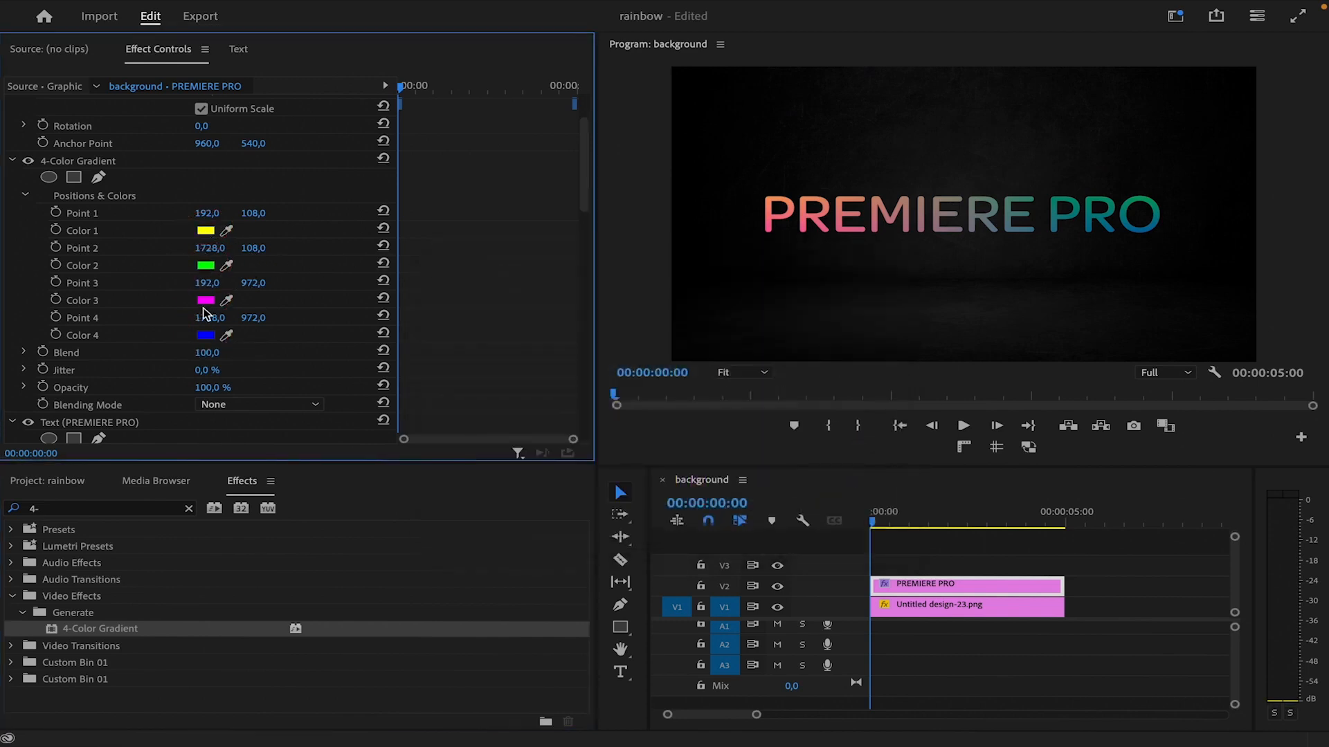
left_click(287, 407)
left_click(273, 121)
- Find the ProcAmp effect and apply it to the PREMIERE PRO text clip
left_click(149, 510)
key("BackSpace")
key("BackSpace")
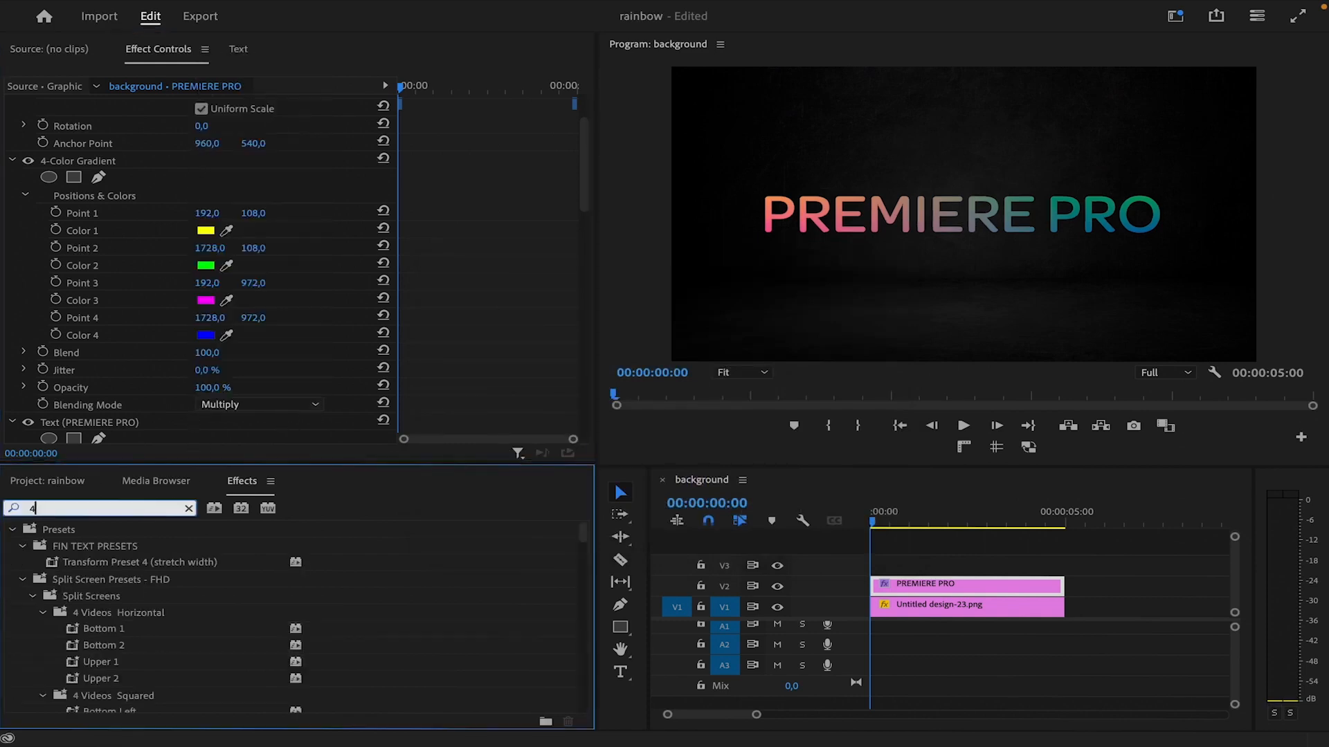
type("proc")
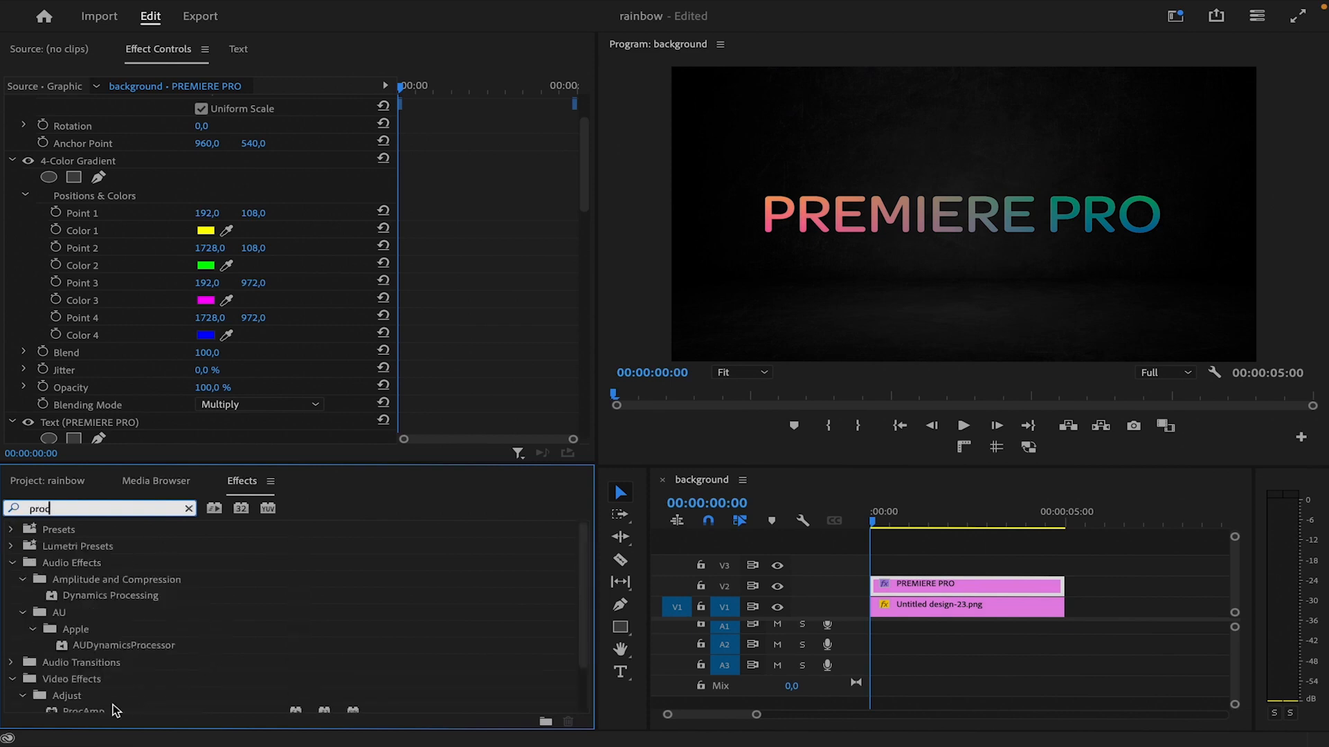
left_click(110, 713)
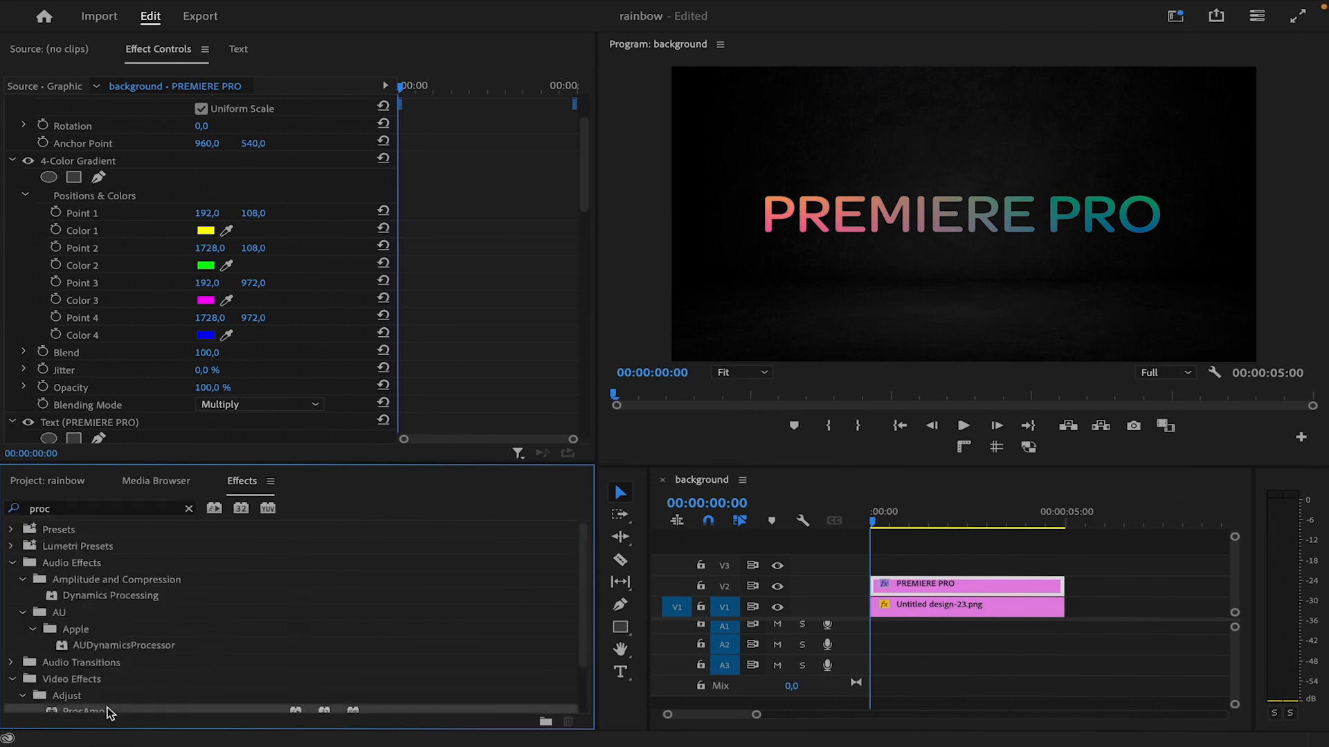
left_click_drag(449, 640, 937, 586)
scroll(438, 632, "down", 2)
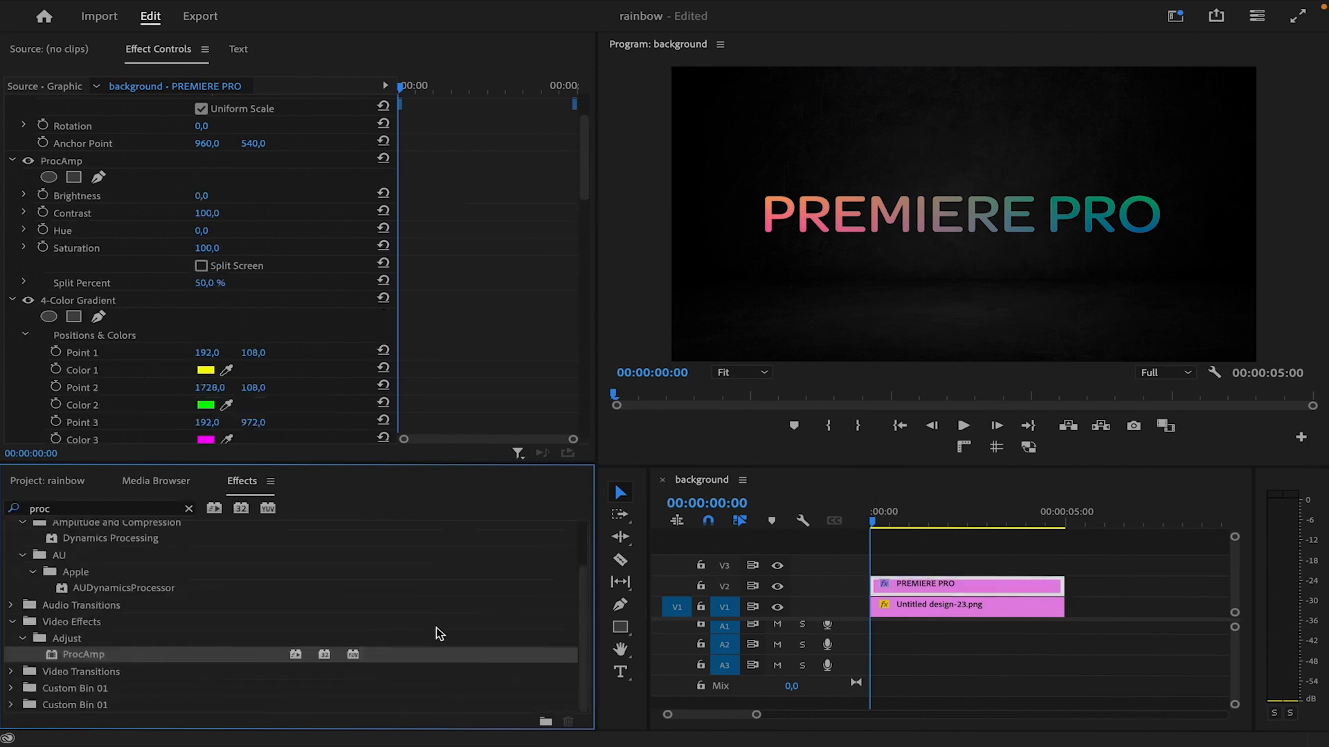
- Keyframe ProcAmp Hue from 0 at the first frame to 20x at the clip's end, and play the colour animation
left_click(43, 229)
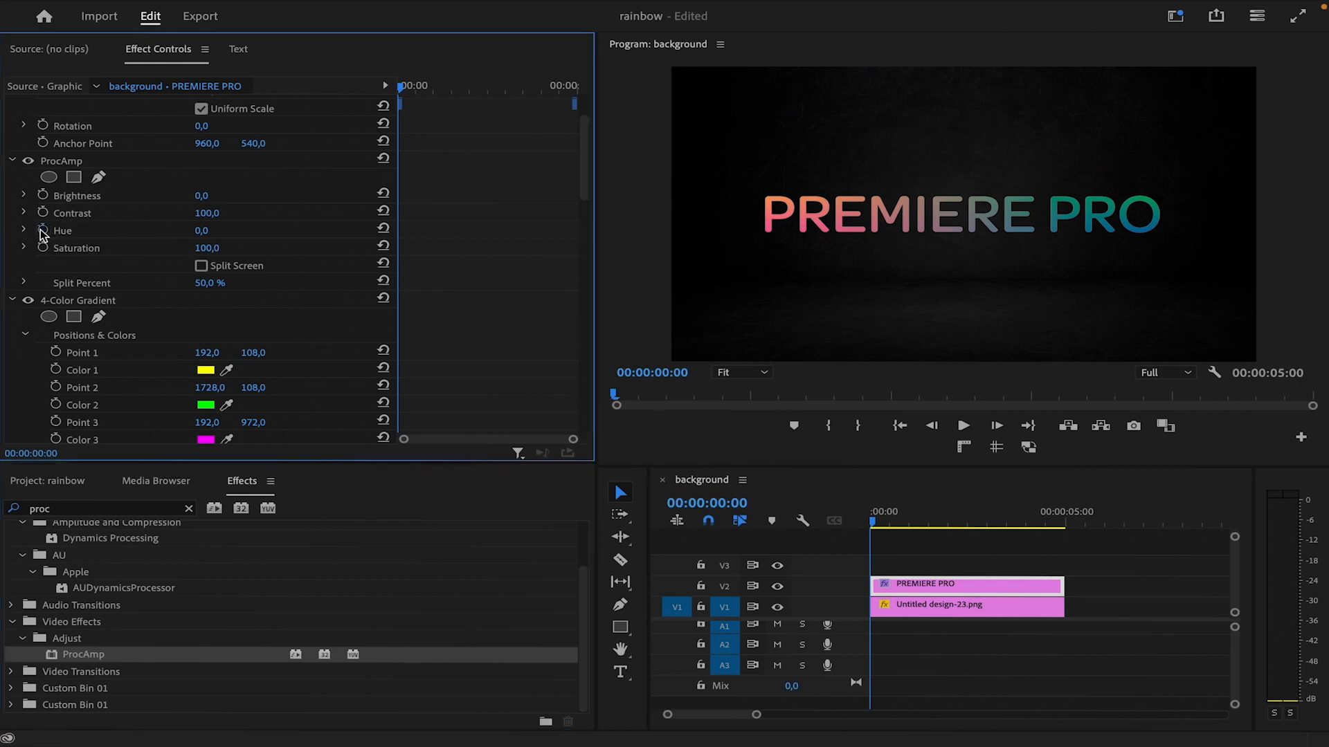
left_click_drag(396, 90, 455, 87)
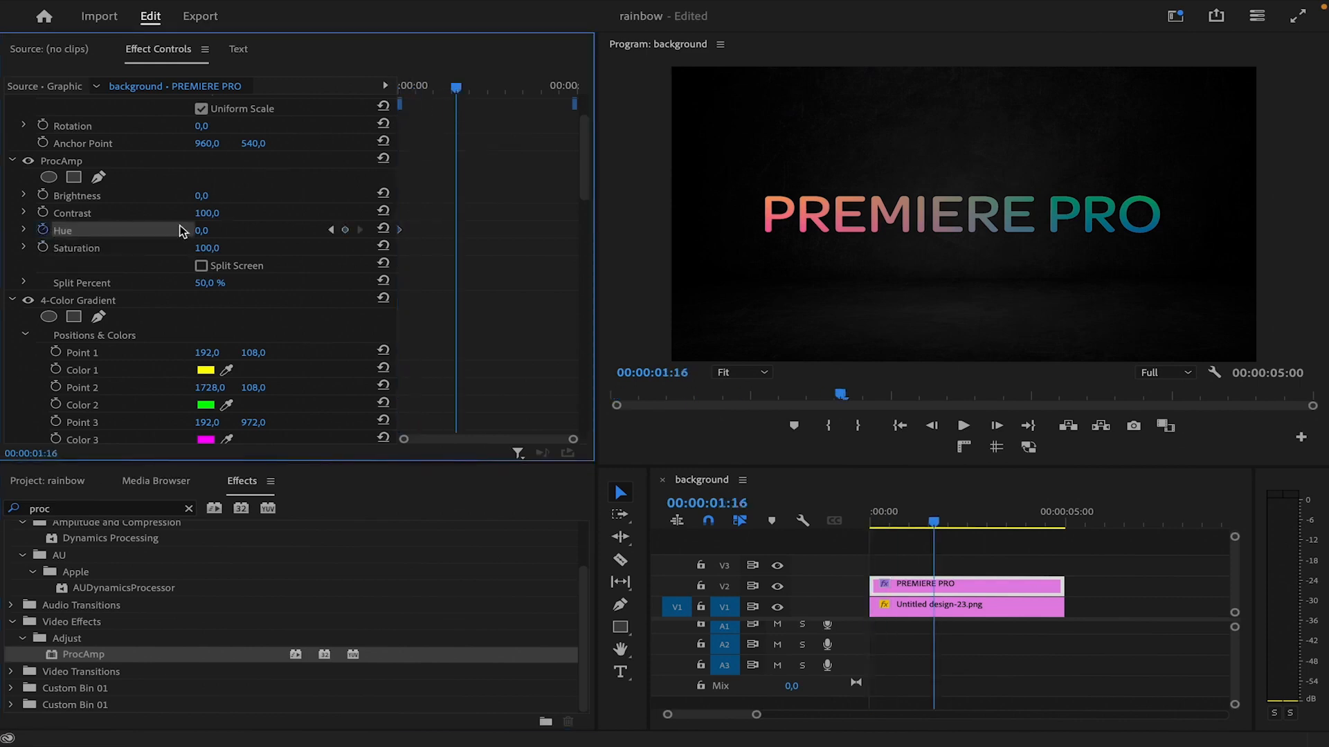
left_click(215, 227)
type("20x")
key("Return")
left_click_drag(456, 233, 585, 237)
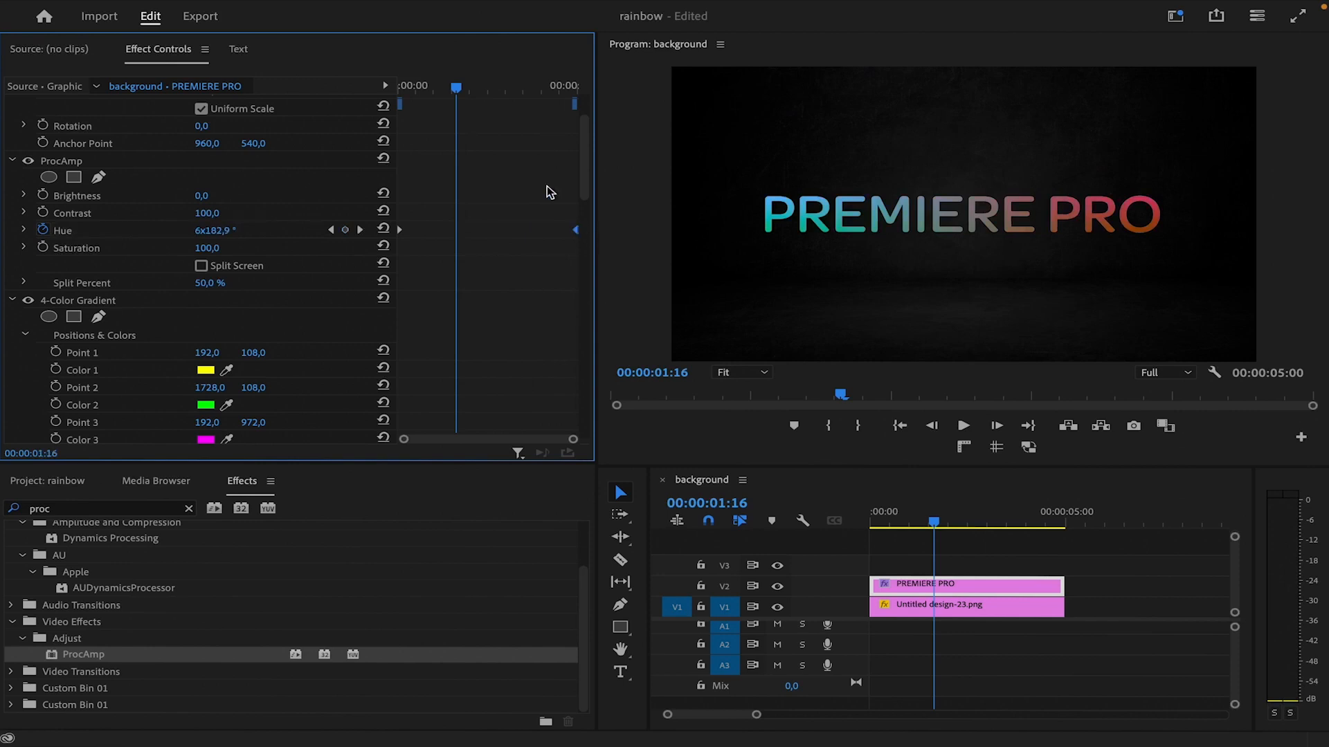
left_click_drag(457, 88, 399, 86)
key("space")
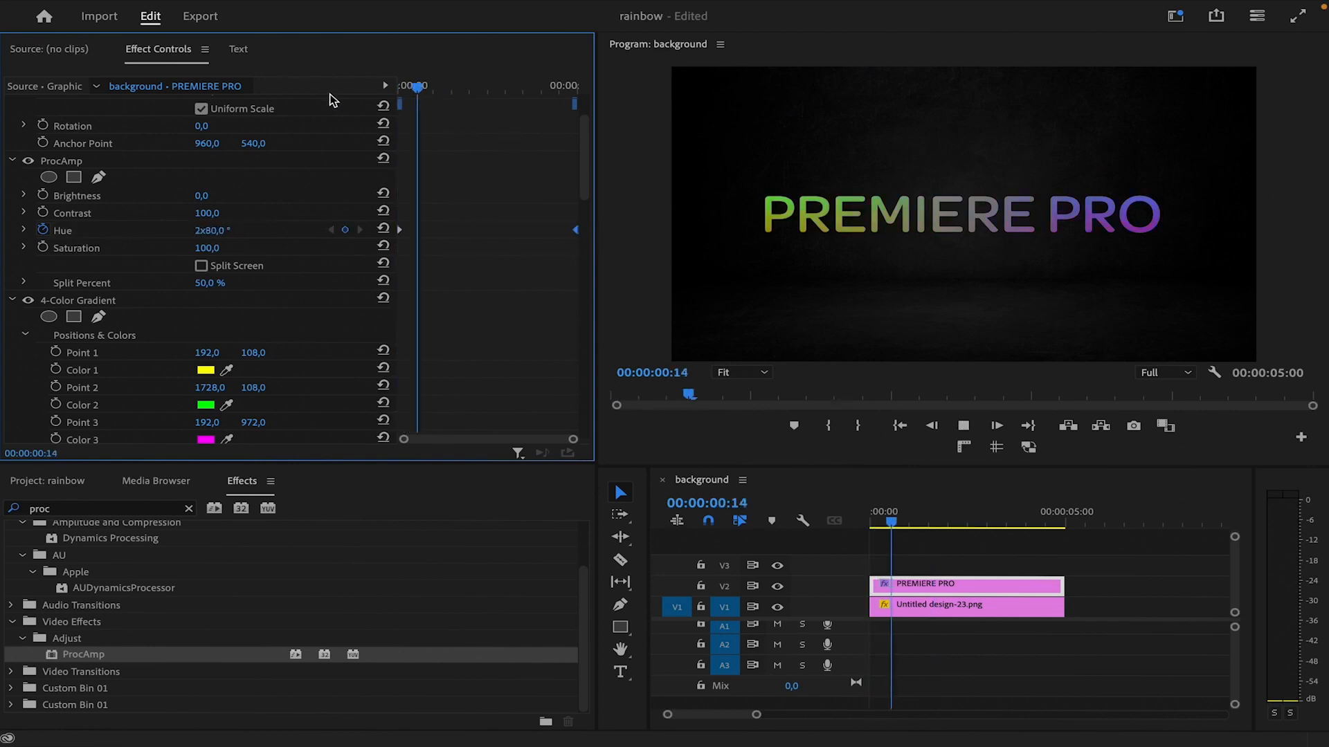
key("space")
- Turn off the text's fill, turn on its stroke, and play the outlined text from the start
scroll(424, 256, "down", 15)
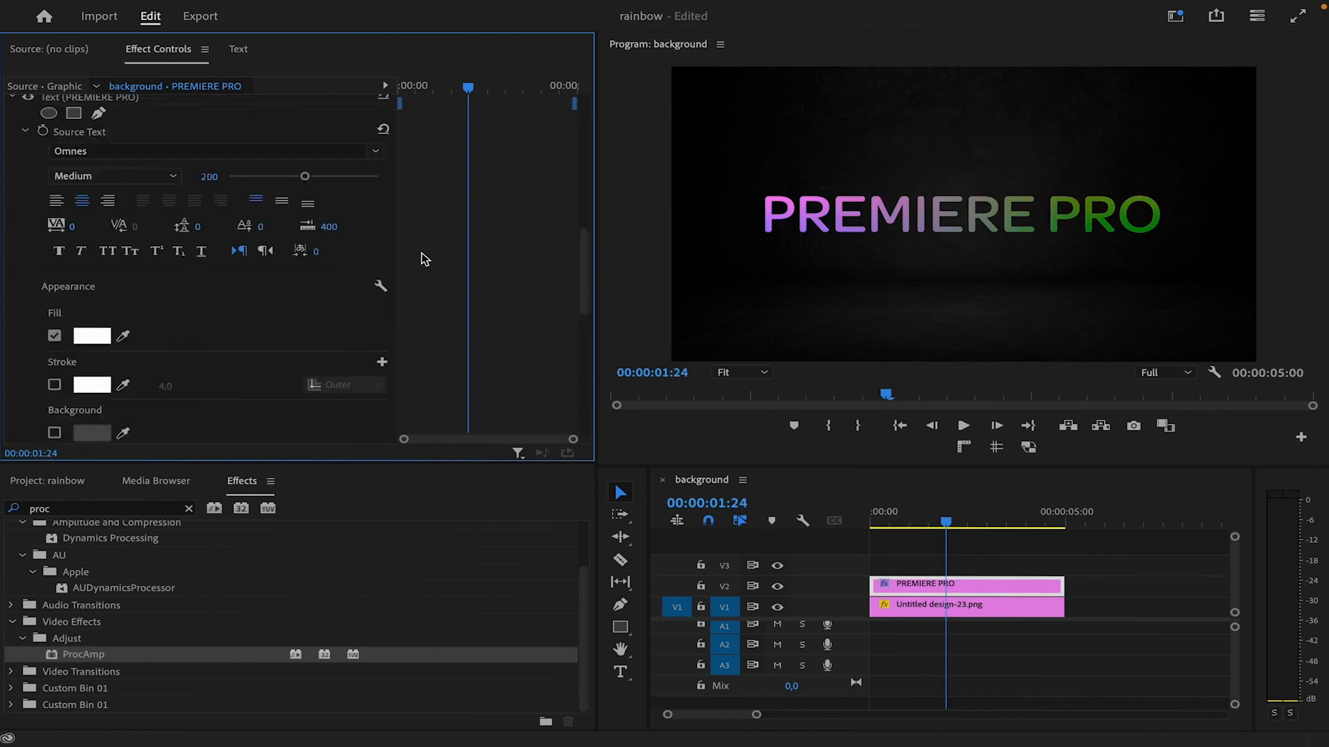
scroll(423, 259, "down", 3)
left_click(54, 219)
left_click(54, 269)
left_click_drag(945, 524, 772, 513)
key("space")
key("space")
- Turn the text's stroke off and its fill on, play the result, and switch the stroke on again
left_click(54, 269)
left_click(54, 219)
key("space")
left_click(54, 269)
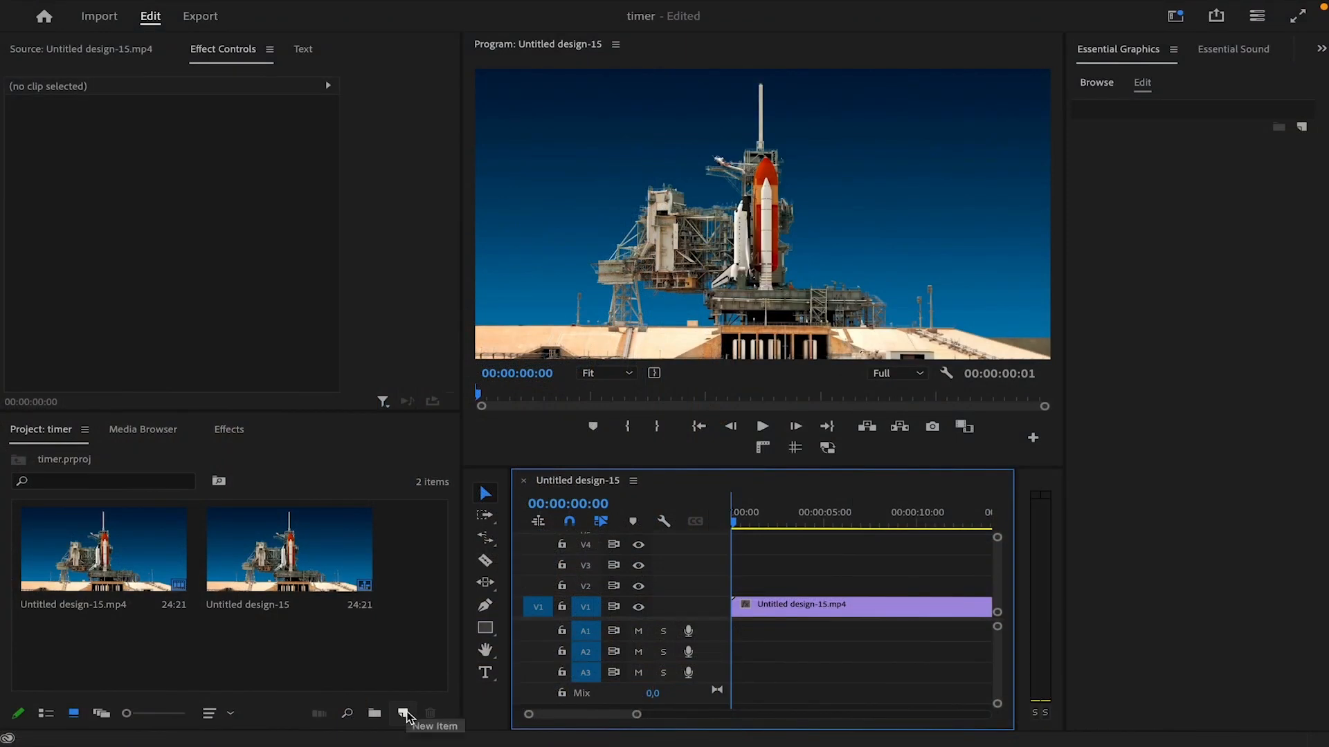
- In the timer project, create a 1920 × 1080, 30 fps transparent video and place it at the start of V2, about 5 seconds long
left_click(402, 713)
left_click(437, 693)
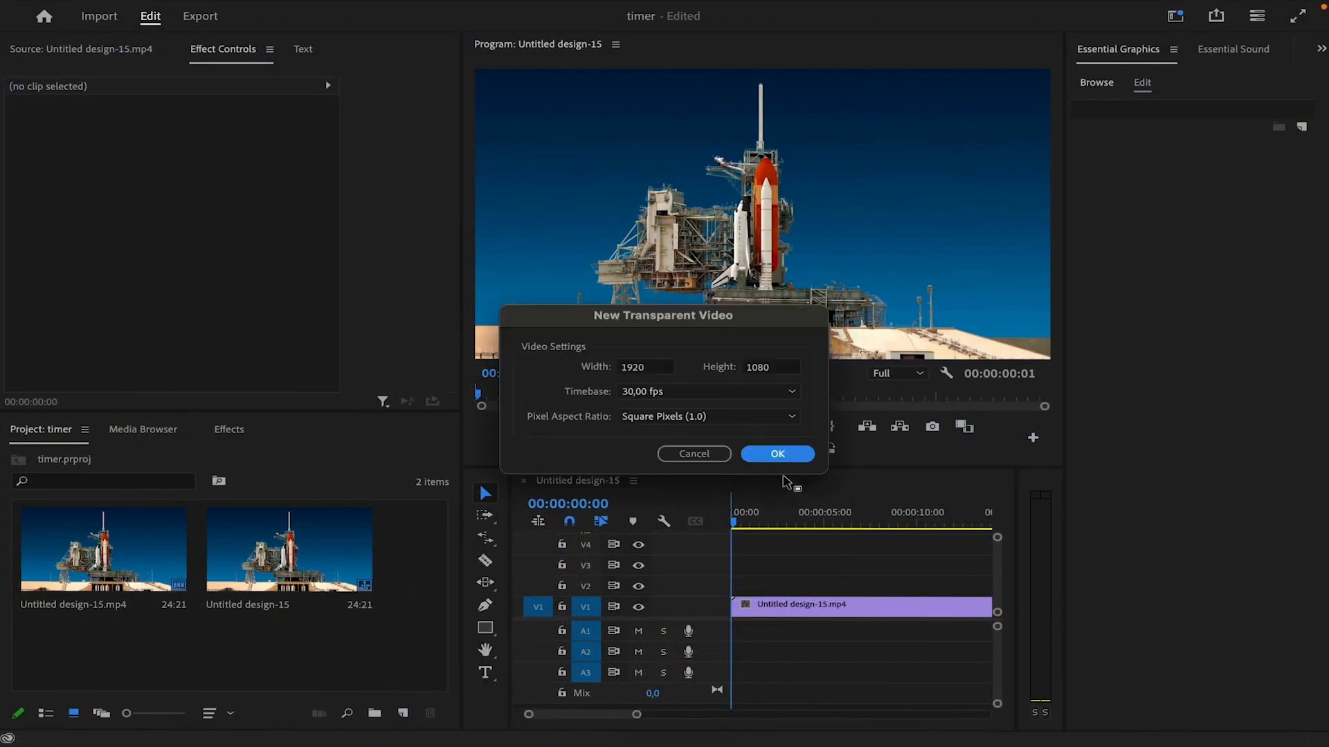
left_click(777, 454)
left_click_drag(374, 547, 692, 592)
left_click_drag(825, 584, 830, 585)
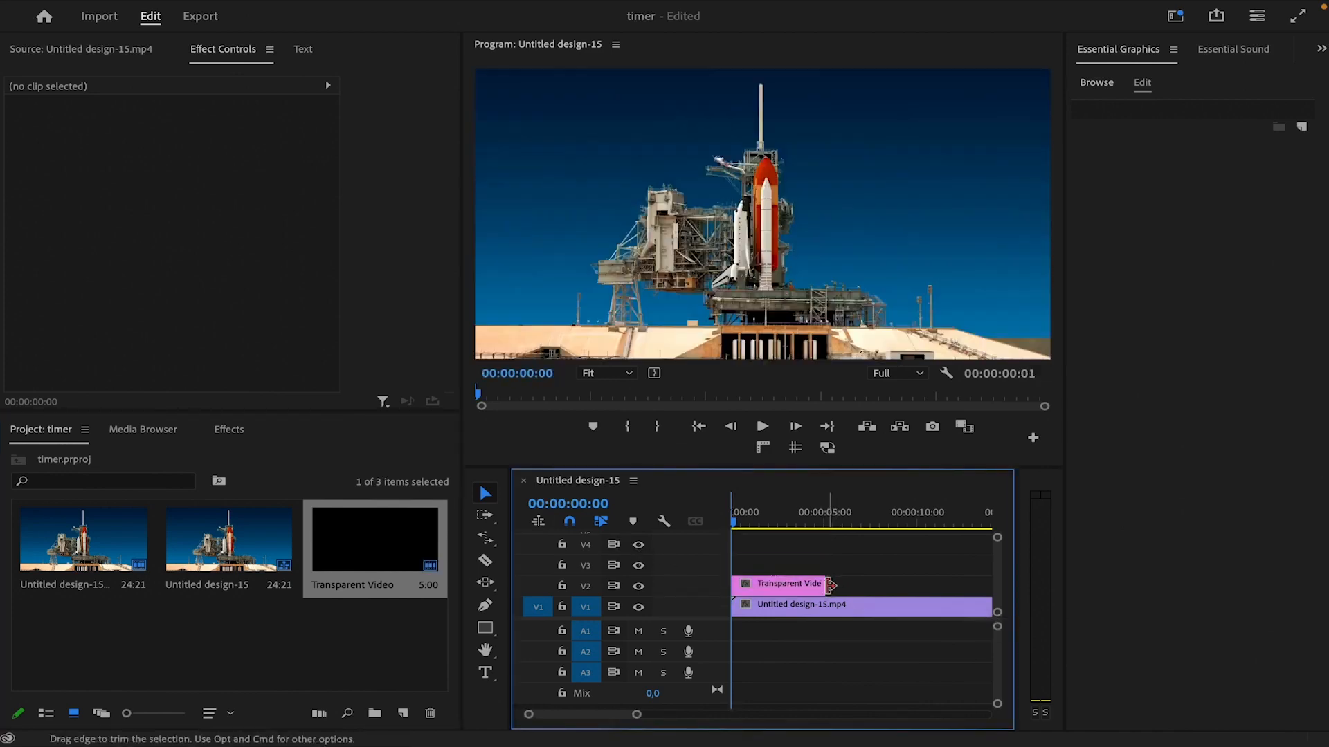
- Find the Timecode effect and apply it to the transparent video clip on track V2
left_click(218, 435)
left_click(116, 458)
type("time")
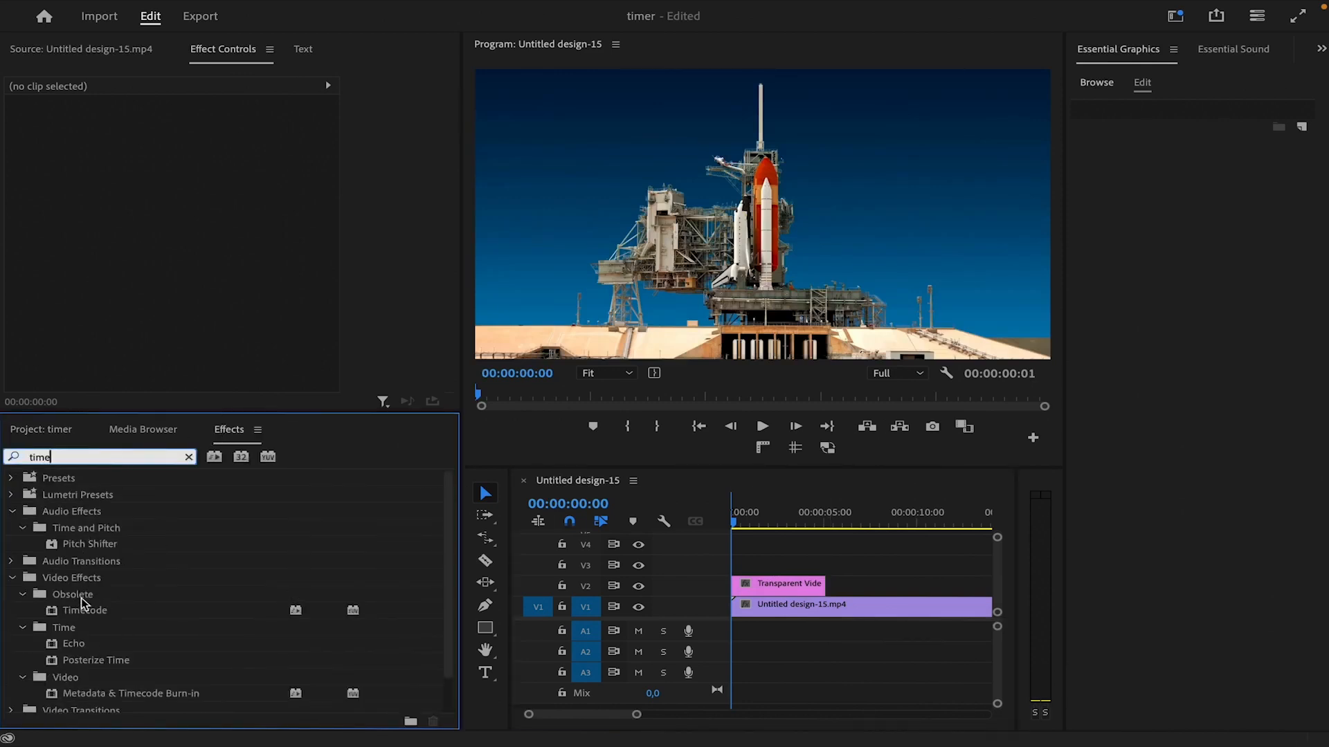
left_click(80, 613)
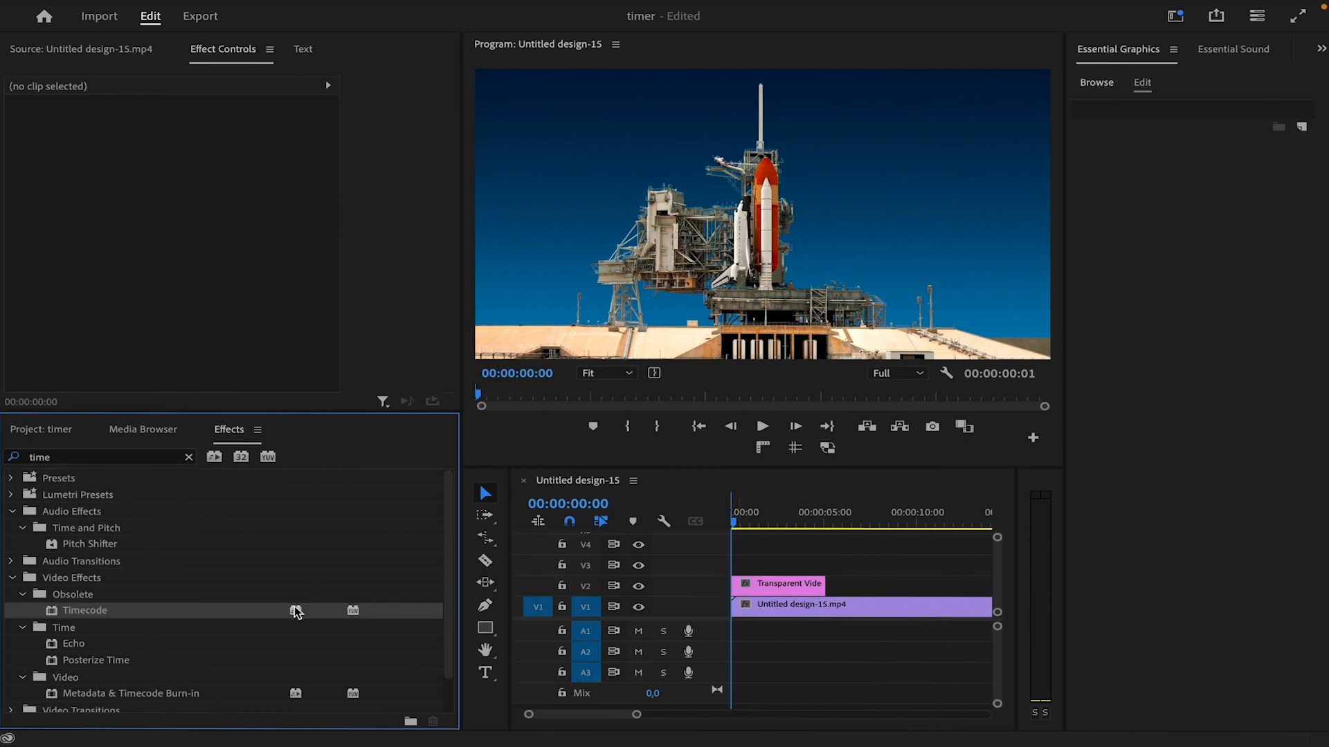
left_click_drag(95, 614, 773, 588)
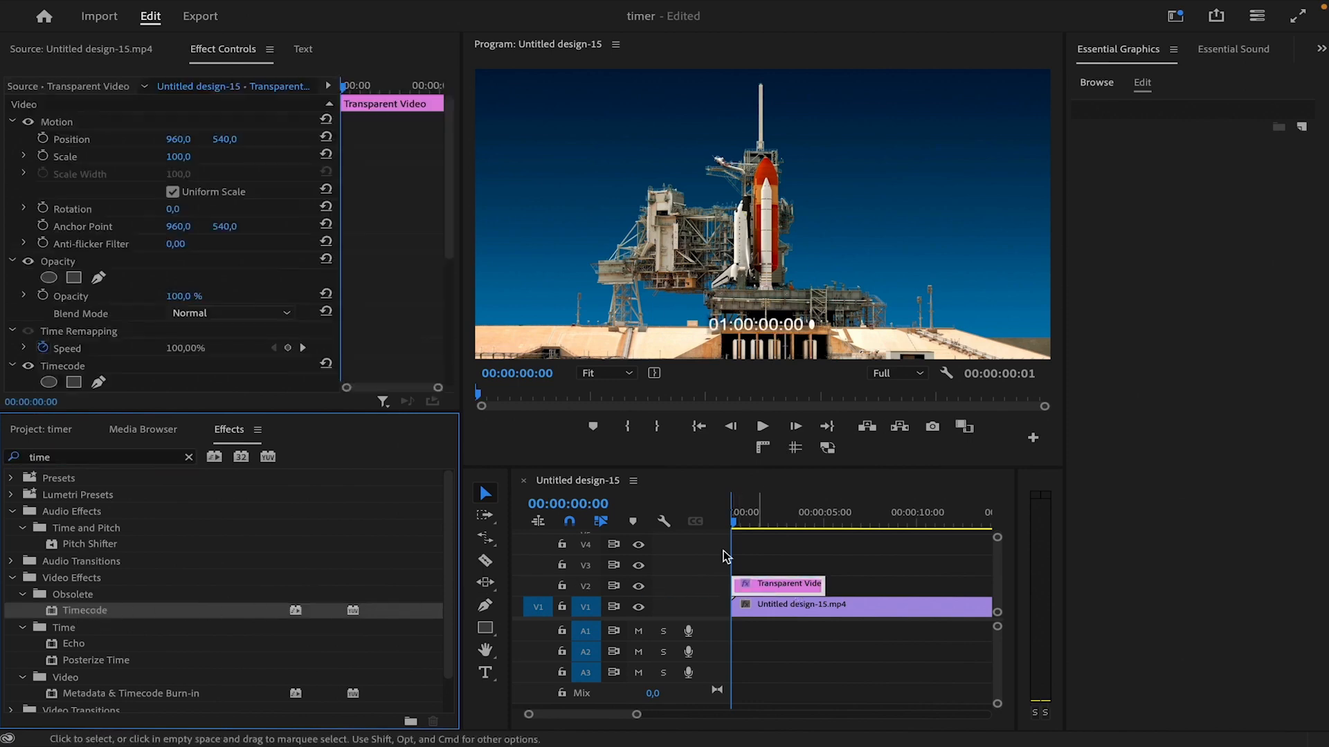
- Turn off the Timecode's Field Symbol, set its Opacity to 0 % and its Size to 49 %
scroll(410, 341, "down", 5)
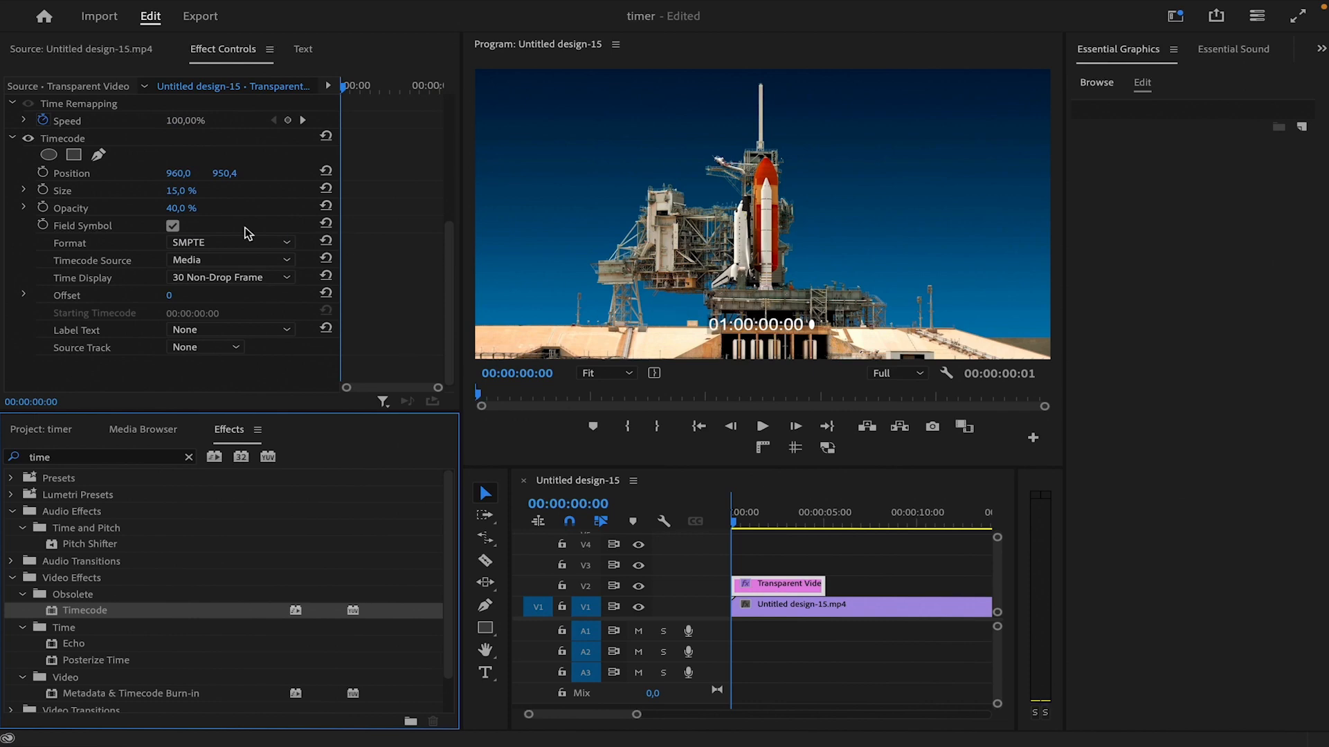
left_click(173, 226)
left_click(172, 226)
left_click(172, 227)
left_click_drag(180, 208, 205, 191)
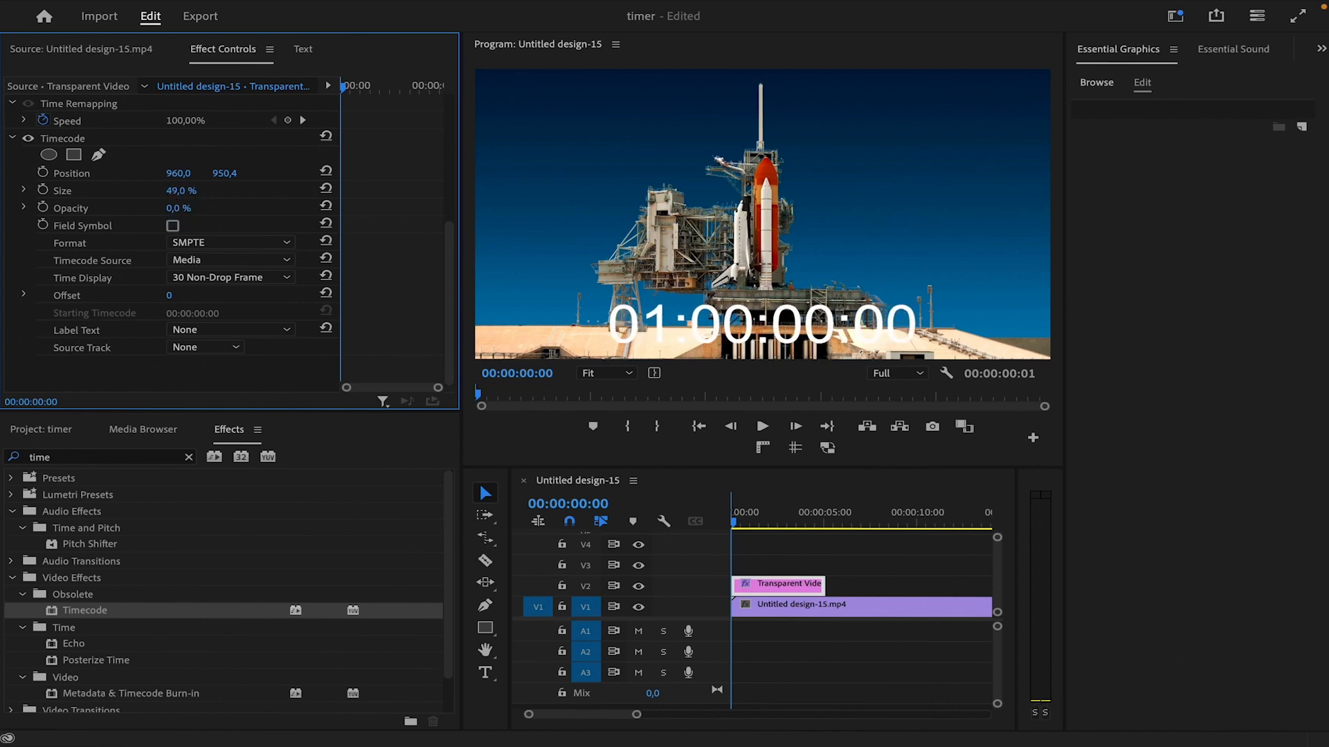
- Find the Crop effect and apply it to the transparent video clip
left_click(118, 457)
type("crop")
left_click_drag(78, 577, 762, 582)
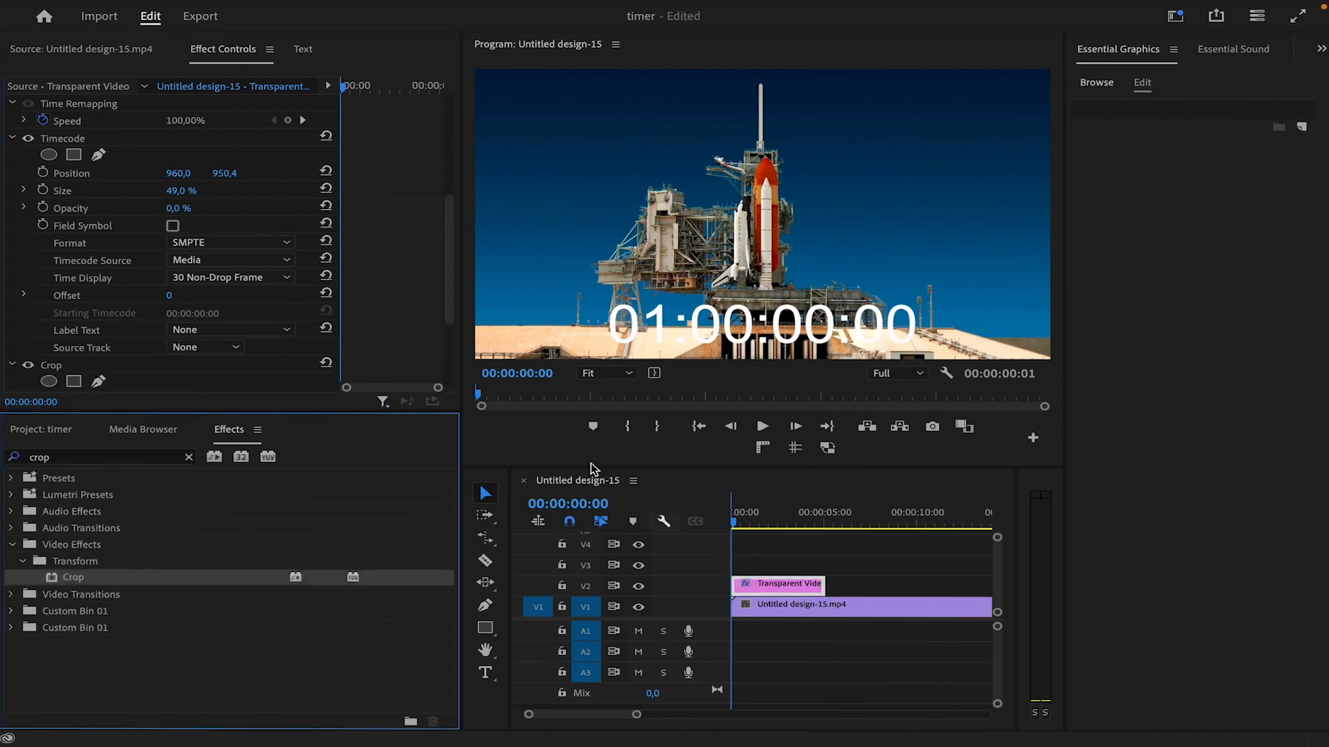
- Crop about 36.9 % off both the left and right sides so only the two middle digit pairs of the timecode show
scroll(377, 350, "down", 4)
left_click(43, 226)
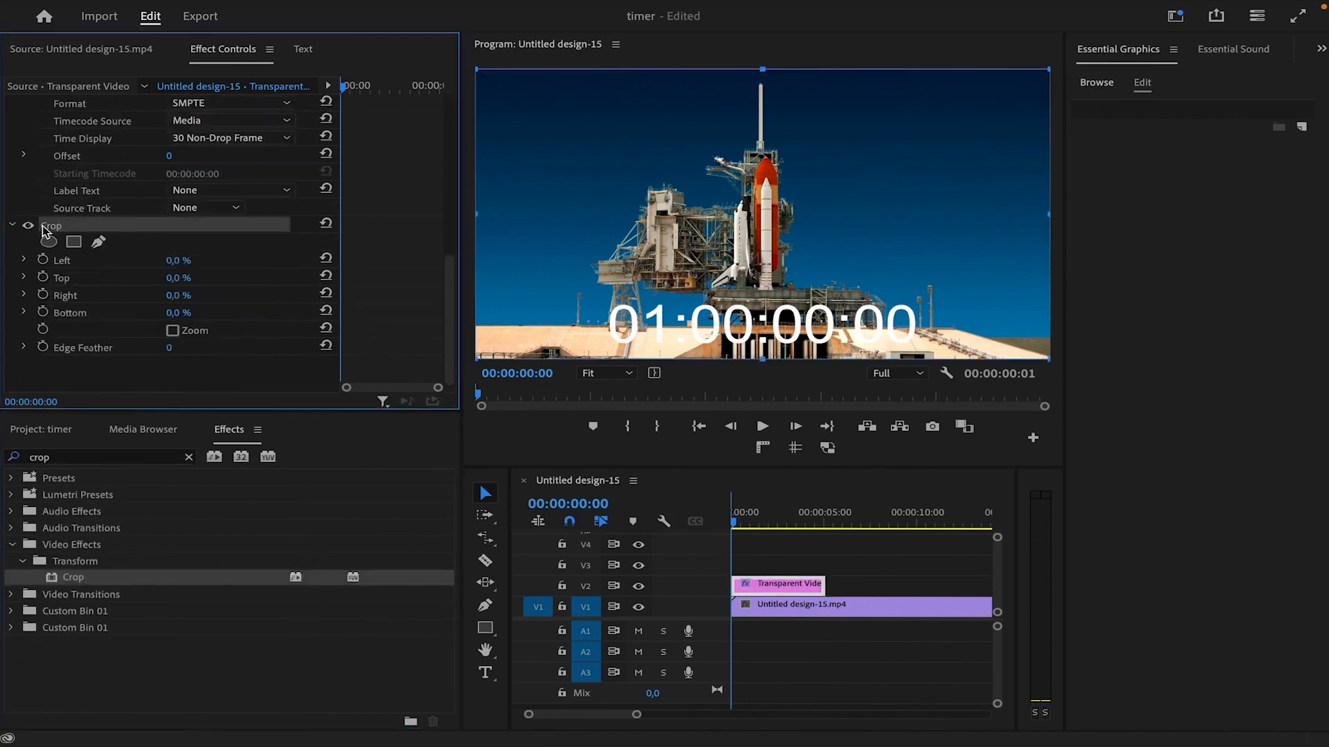
left_click_drag(477, 215, 687, 206)
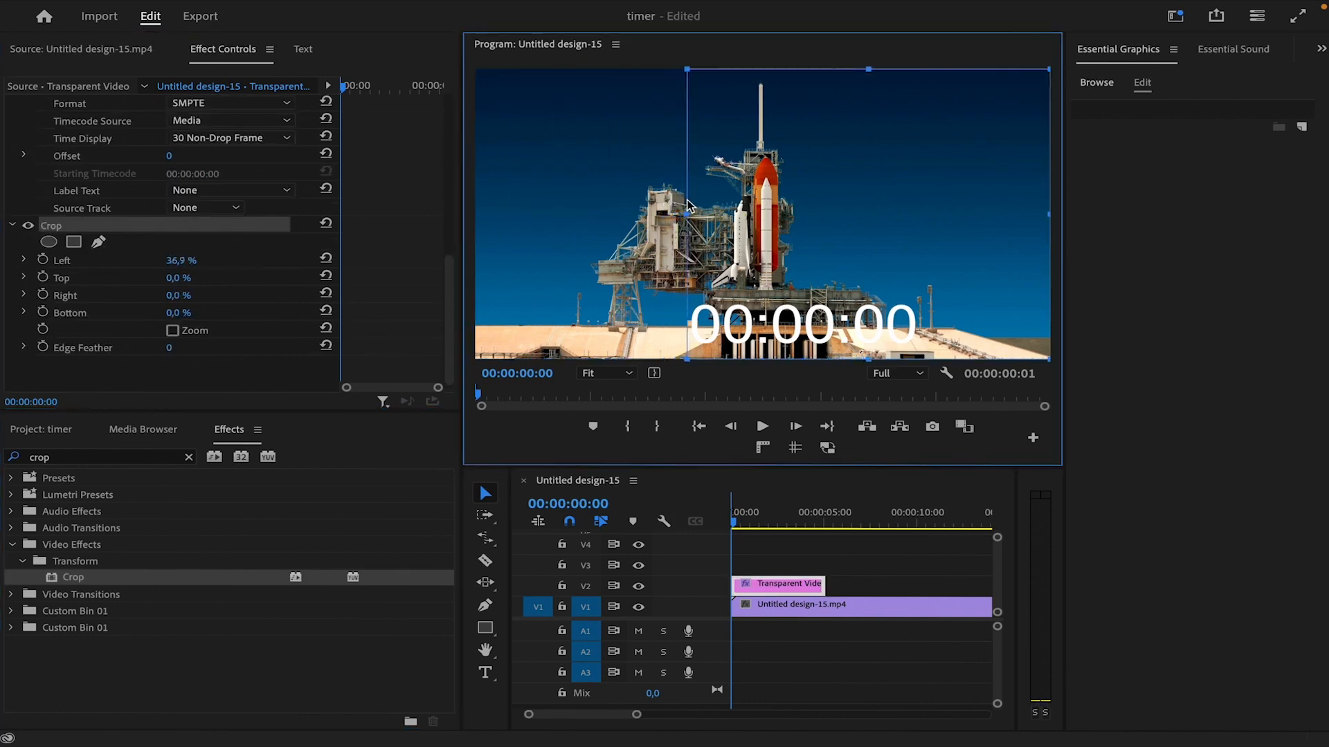
left_click_drag(1051, 220, 838, 216)
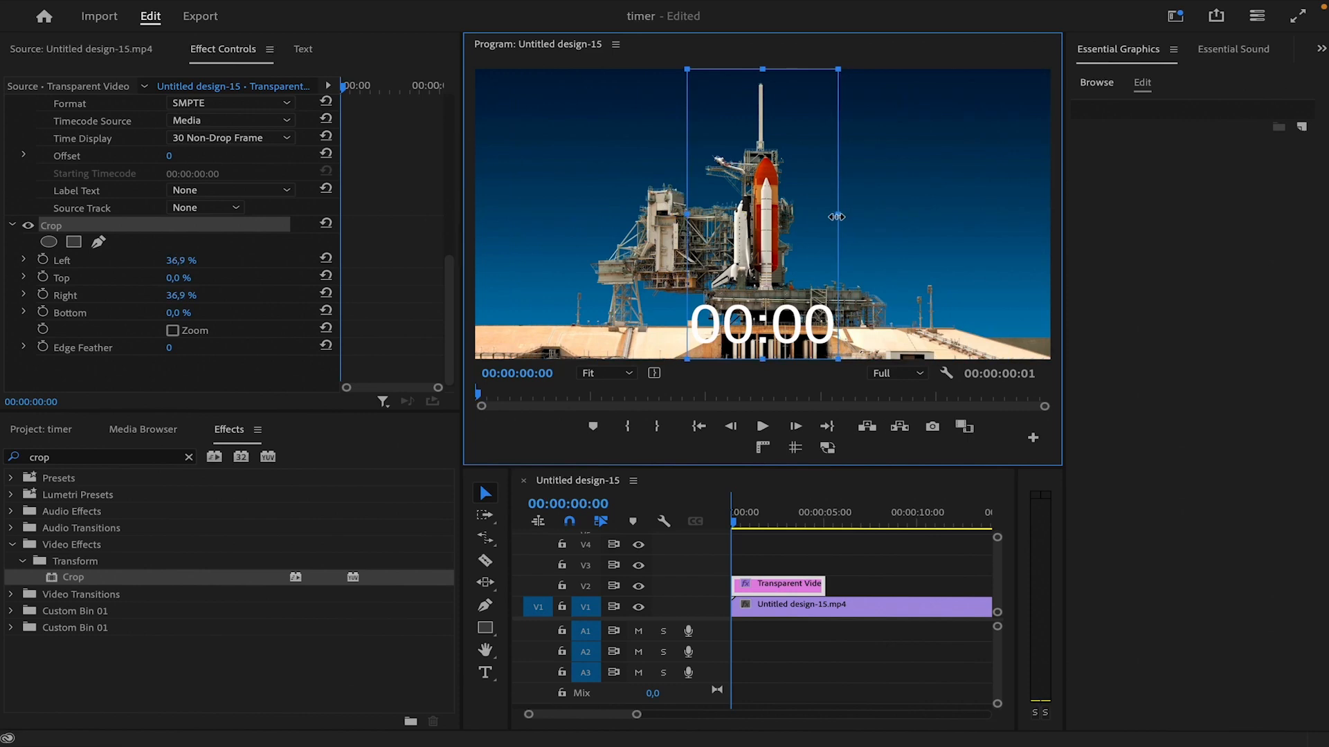
- Nest the transparent video clip on V2, keeping the default sequence name
right_click(787, 587)
scroll(840, 608, "down", 5)
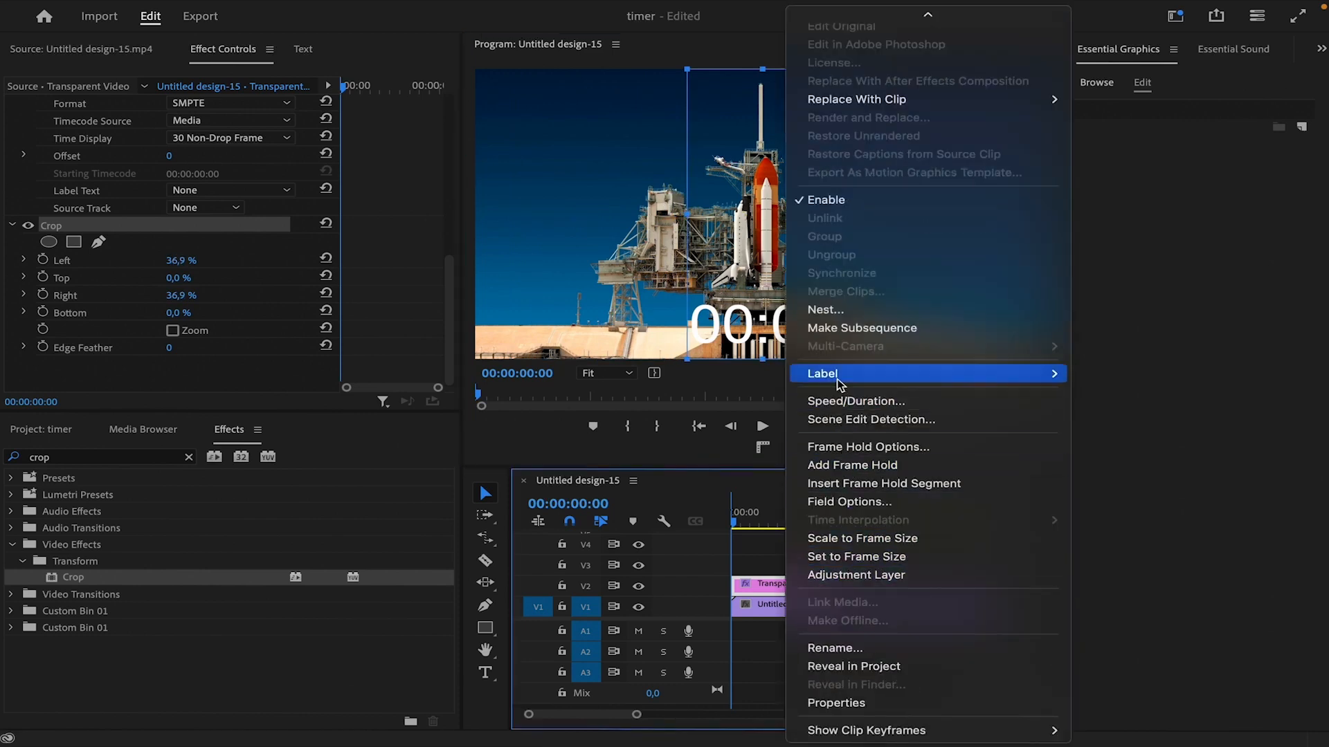
left_click(827, 310)
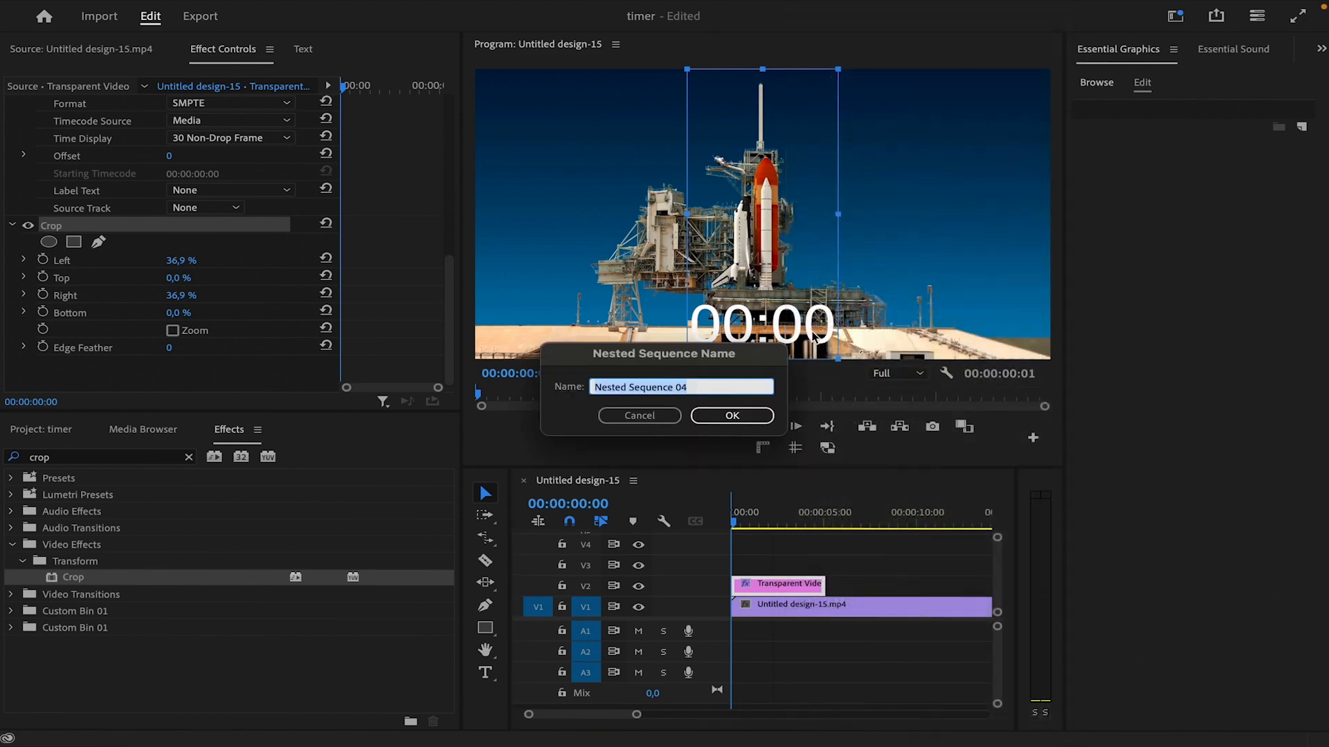
left_click(768, 415)
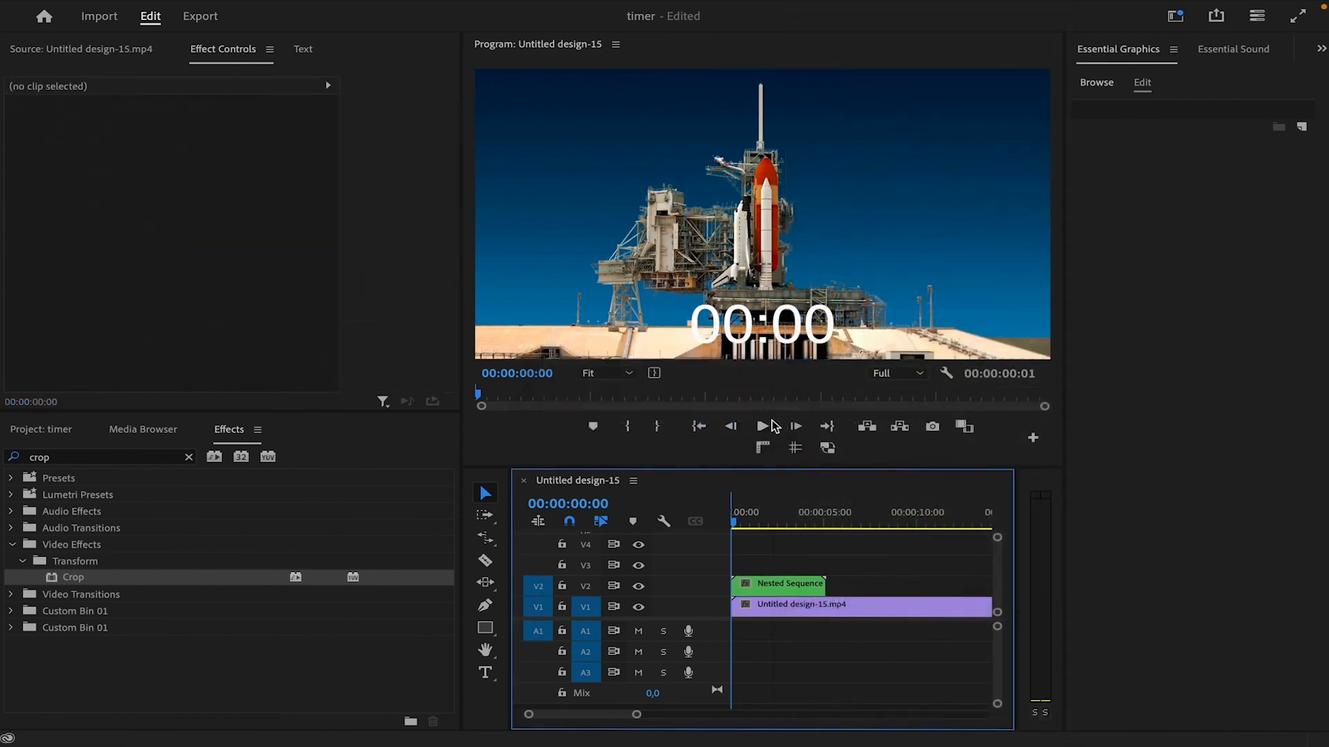
- Reverse the speed of the nested timer clip so that it counts down
right_click(786, 582)
scroll(808, 612, "down", 5)
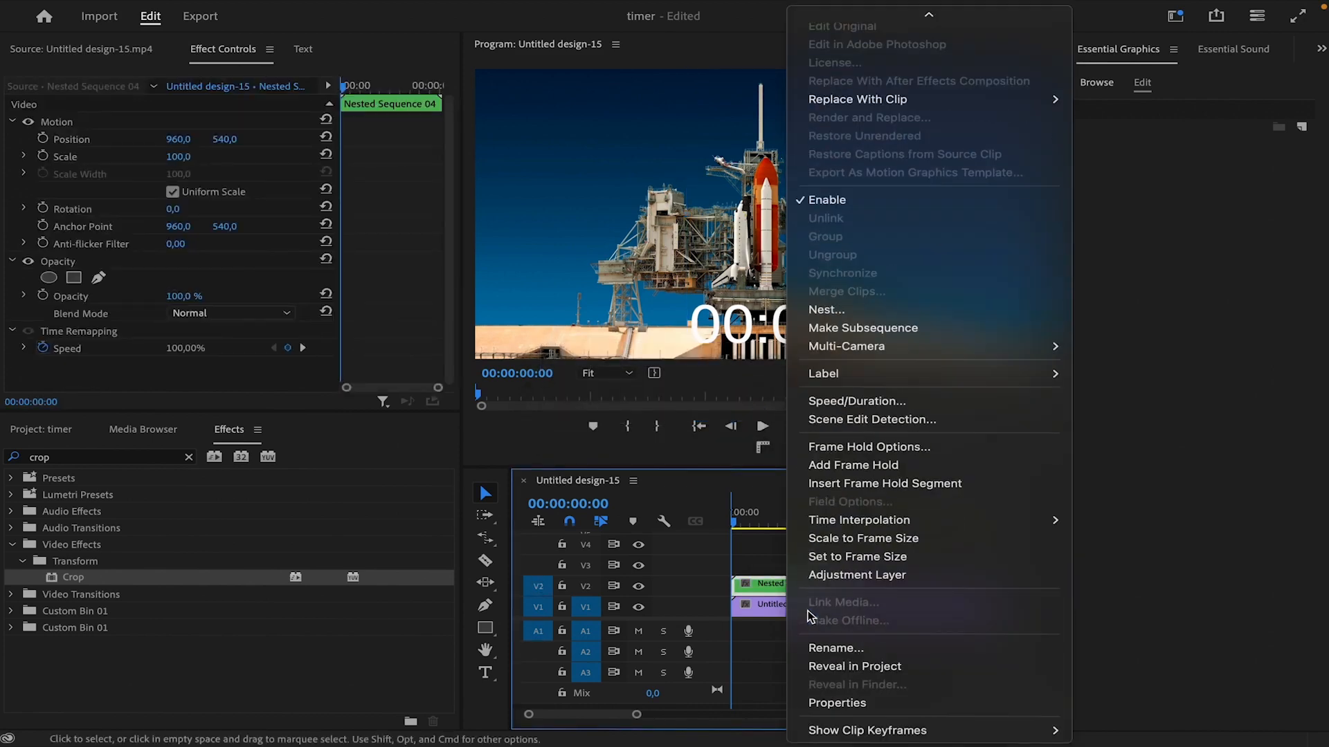
left_click(843, 401)
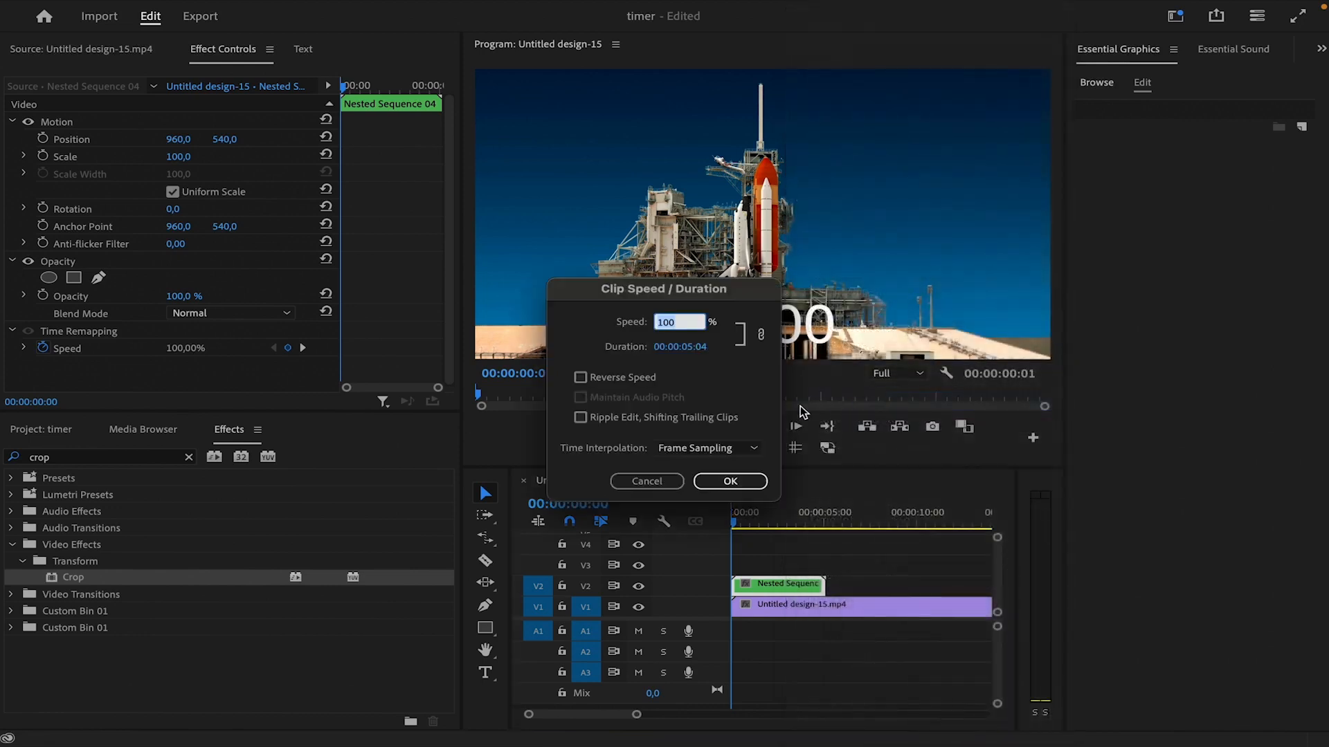
left_click(582, 379)
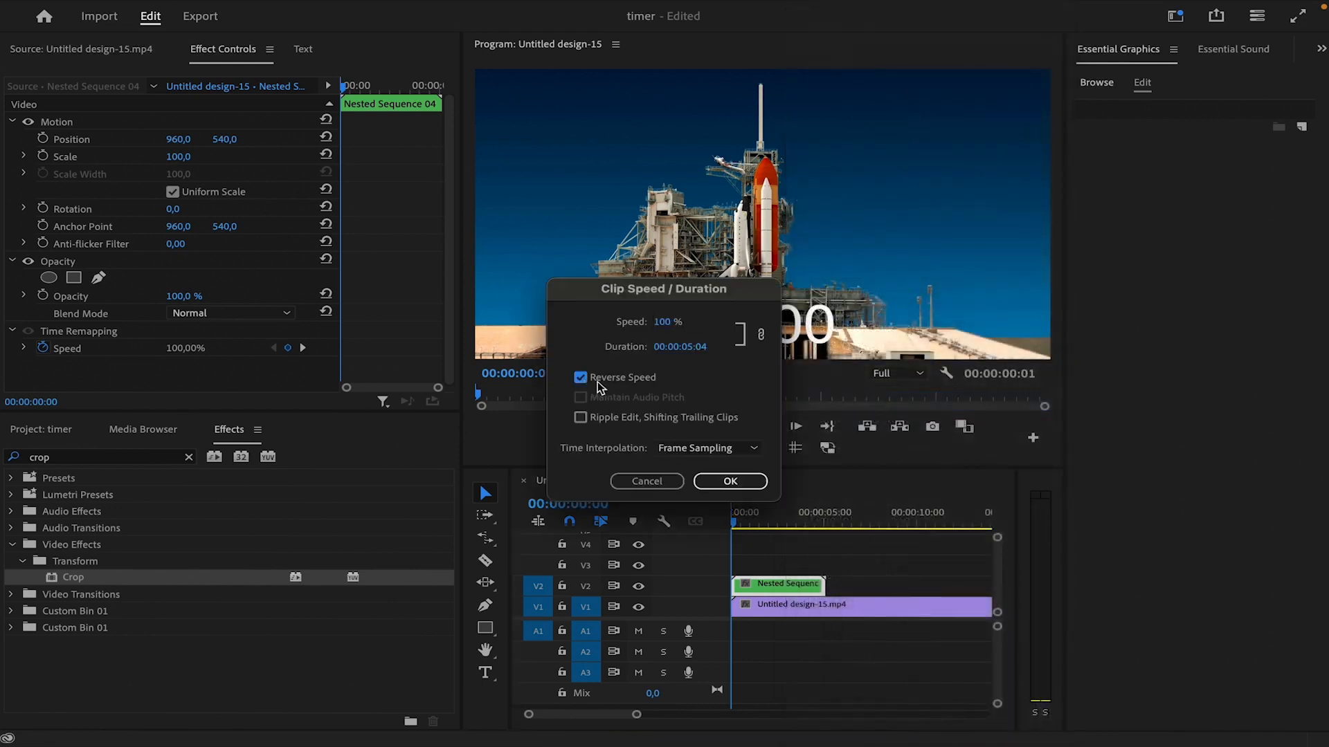
left_click(754, 482)
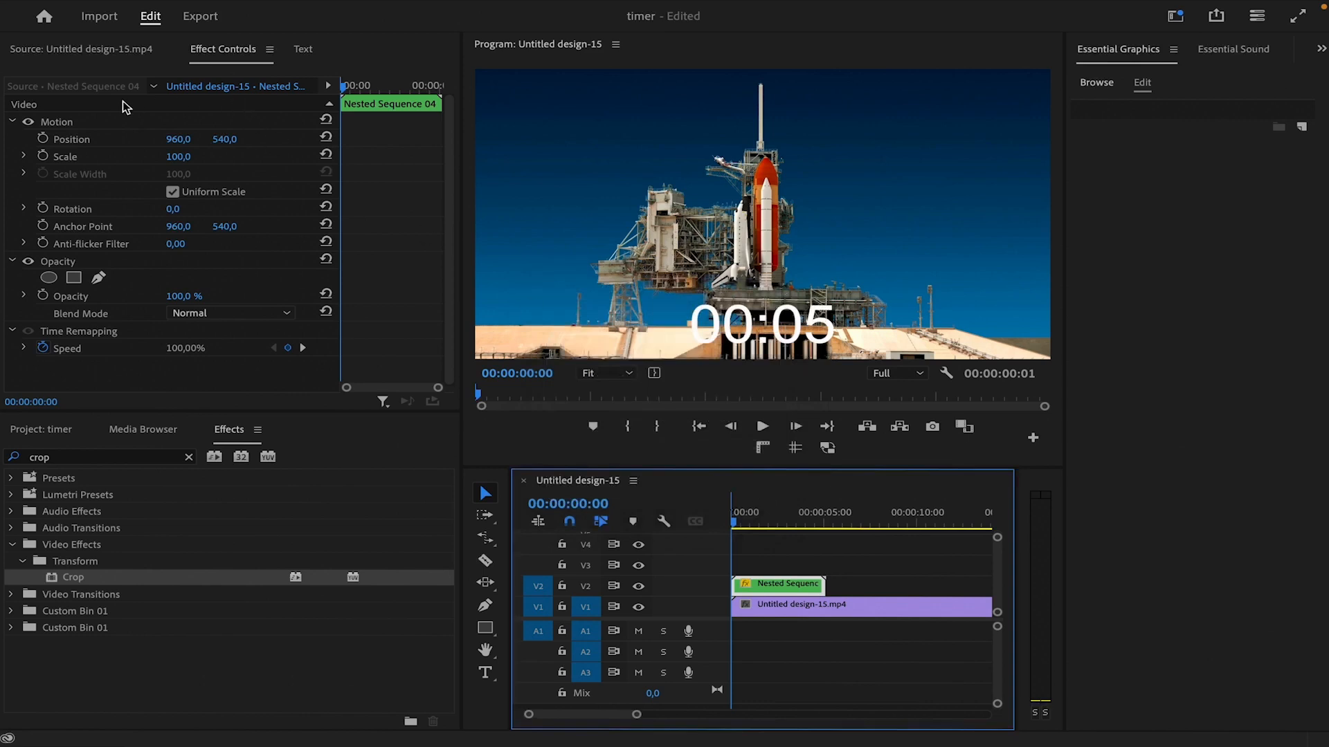
- Move the nested timer to position 1573, -189 and play the countdown
mouse_move(194, 141)
left_mouse_down()
mouse_move(371, 141)
mouse_move(187, 142)
left_mouse_up()
key("space")
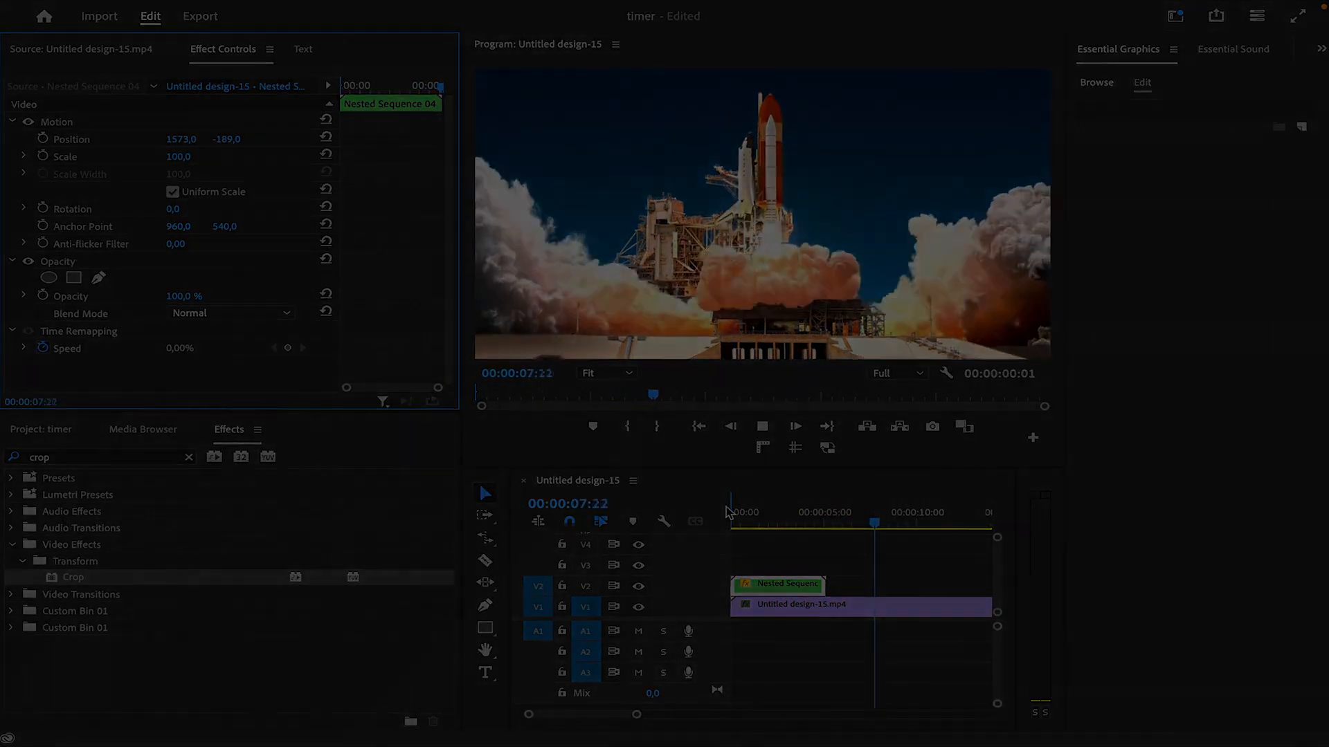
key("space")
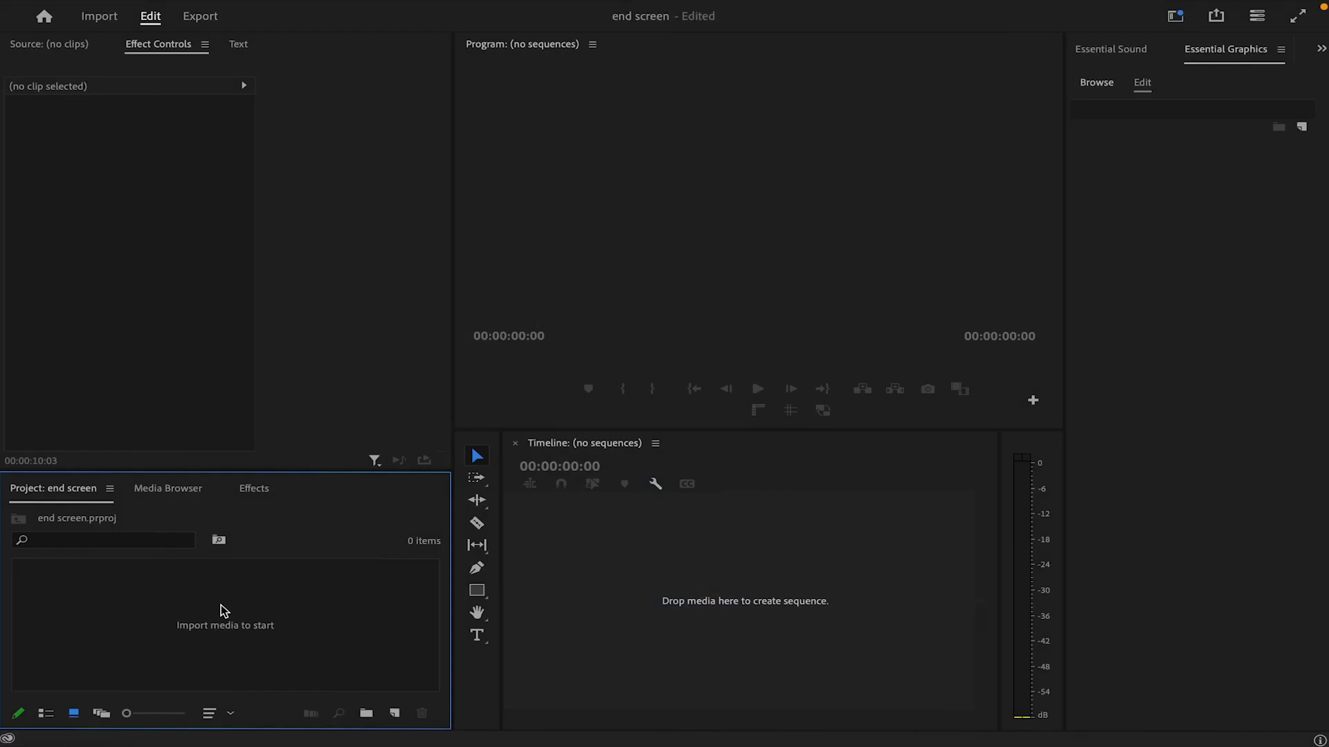
- Create a new sequence named "End credits" with the HD 1080p 23.976 fps preset
right_click(223, 610)
mouse_move(304, 473)
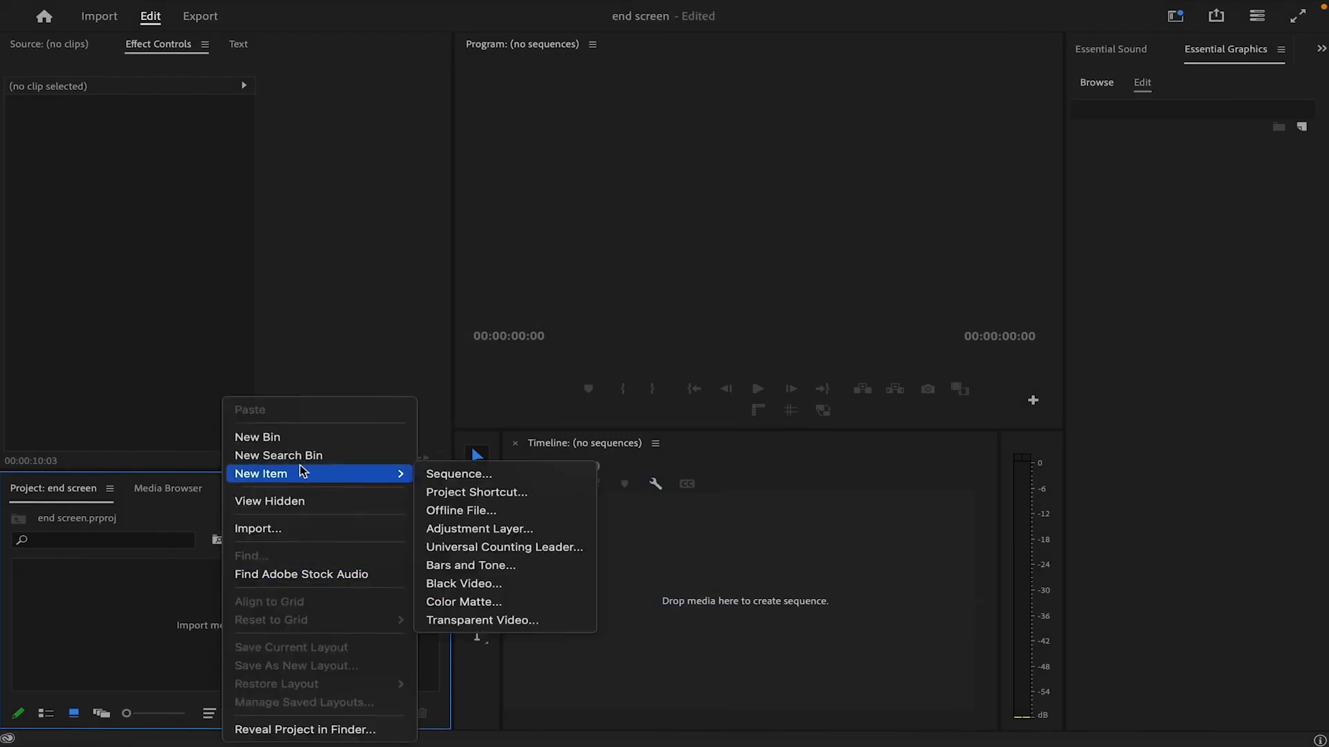
left_click(445, 473)
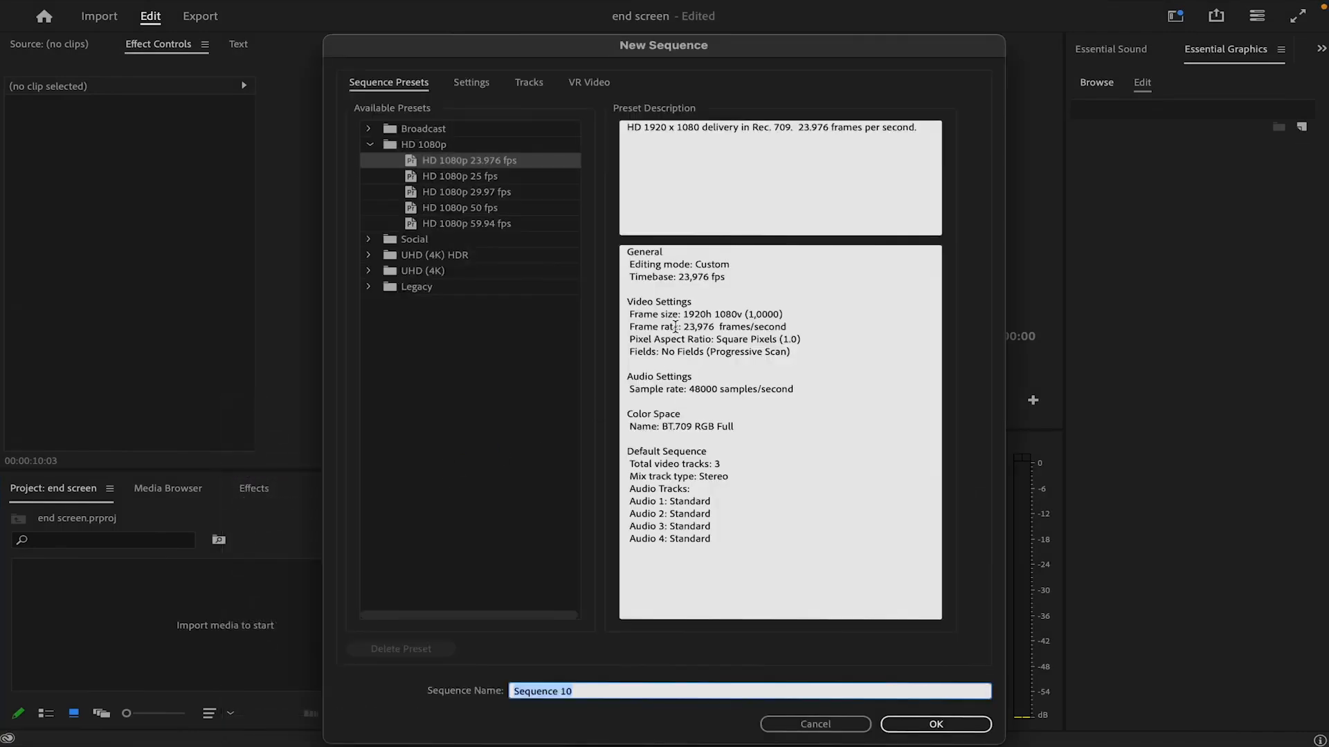
type("End credits")
key("Return")
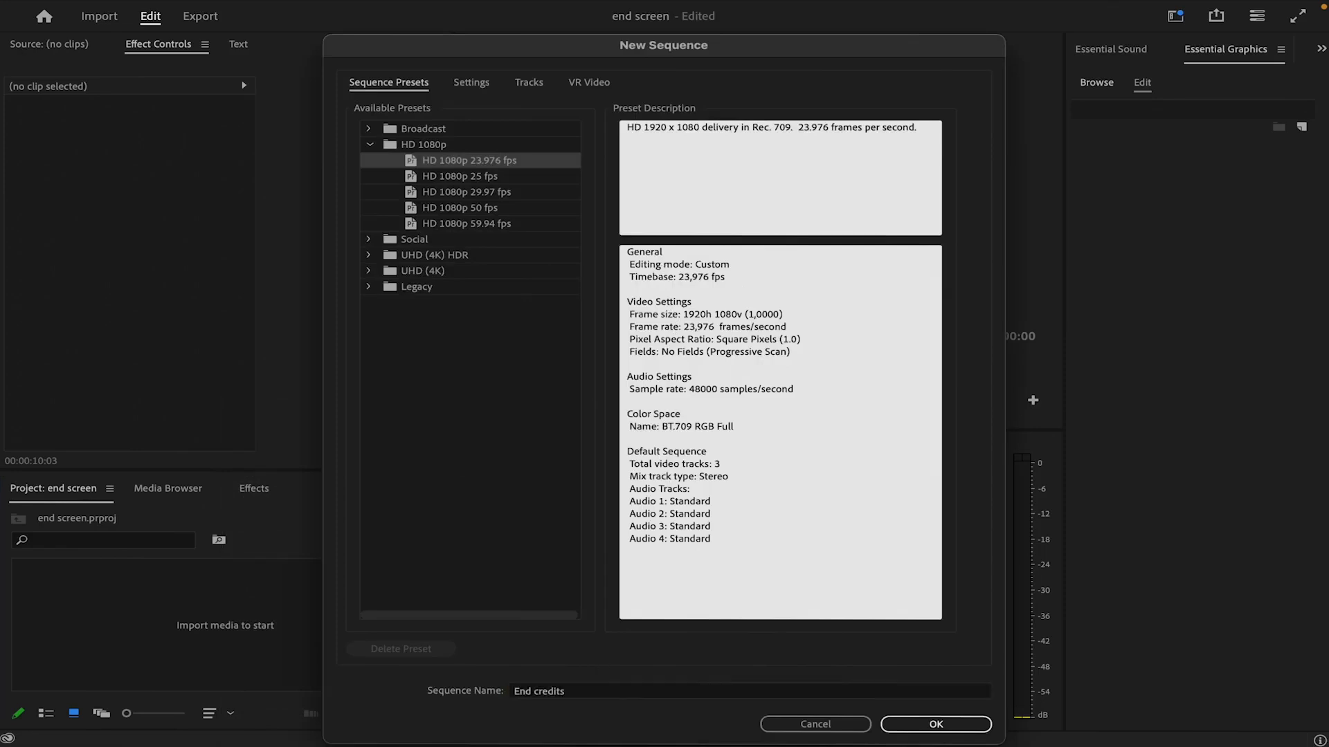
- Add credits text "Directed by: PRBITES / Produced by: PRBITES / Screenplay by: LIKE THE VIDEO / SUBSCRIBE / THANKS FOR WATCHING / © 2024 PRBiteS Productions LLC. All Rights Reserved."
left_click(479, 637)
left_click(711, 161)
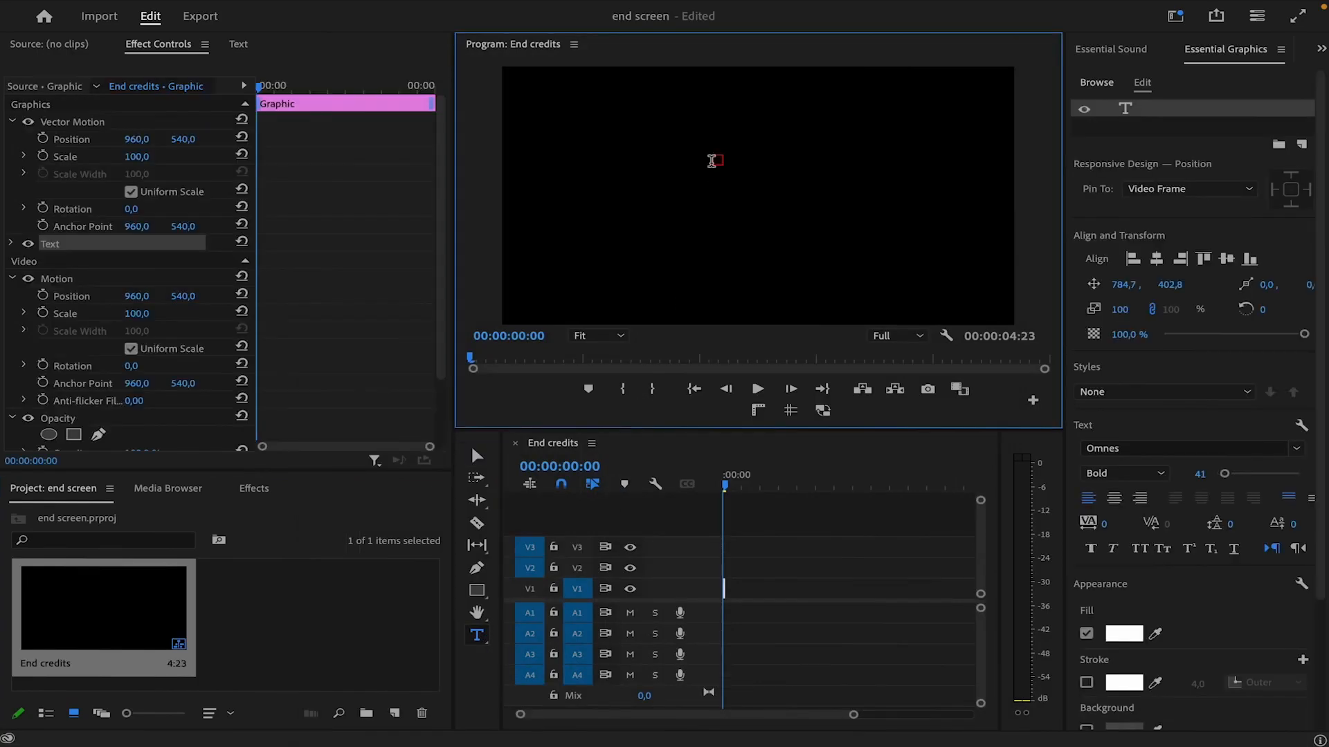
type("Directed by: PRBITES  Produced by: PRBITES  Screenplay by: LIKE THE VIDEO SUBSCRIBE THANKS FOR WATCHING  © 2024 PRBiteS Productions LLC. All Rights Reserved.")
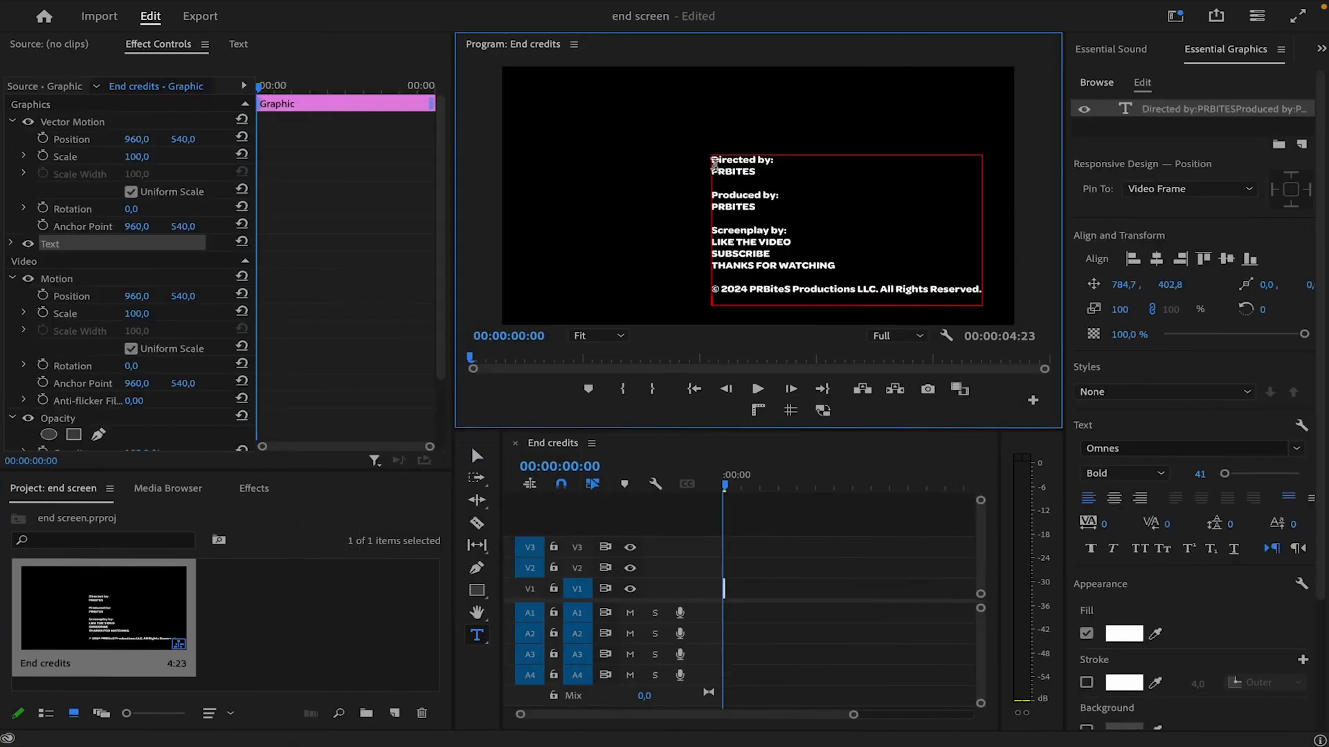
- Center the paragraph alignment of all the credits text, then align the block to the frame's horizontal center and top edge
key("ctrl+a")
left_click(1113, 498)
left_click(1156, 259)
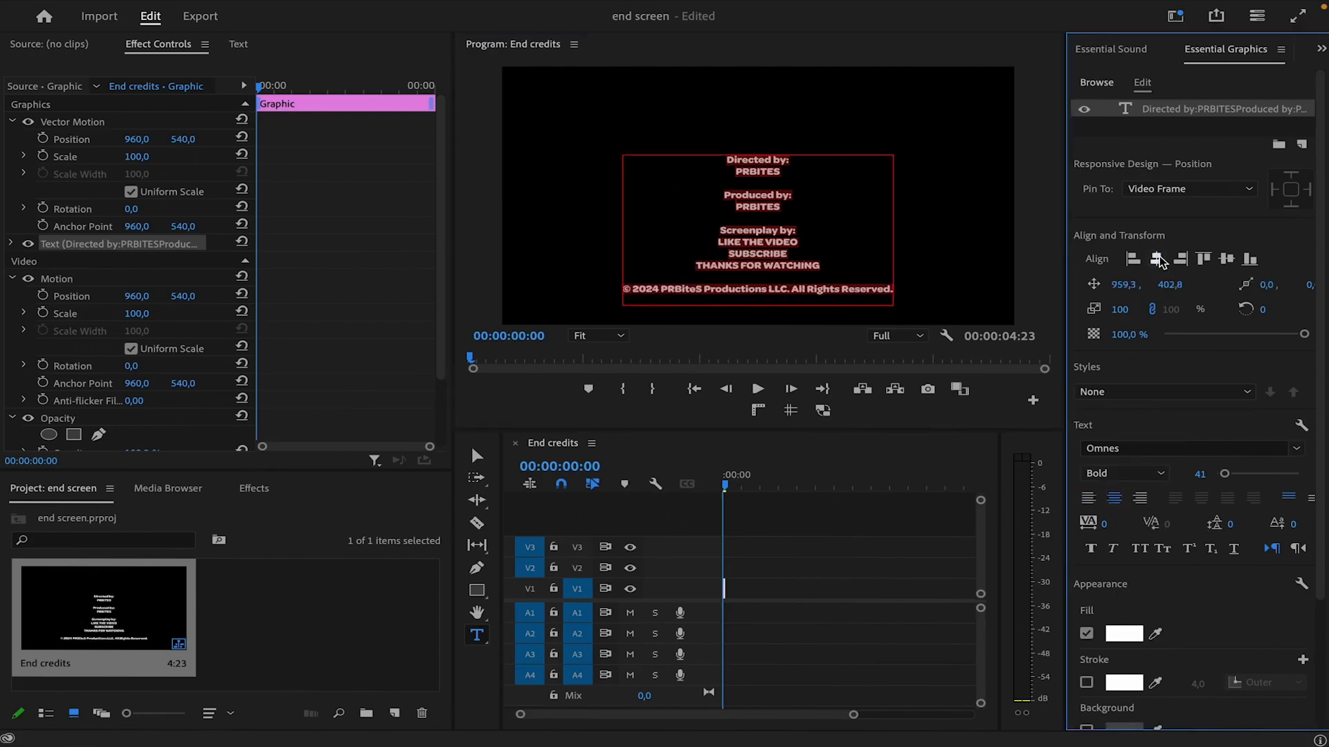
left_click(1205, 259)
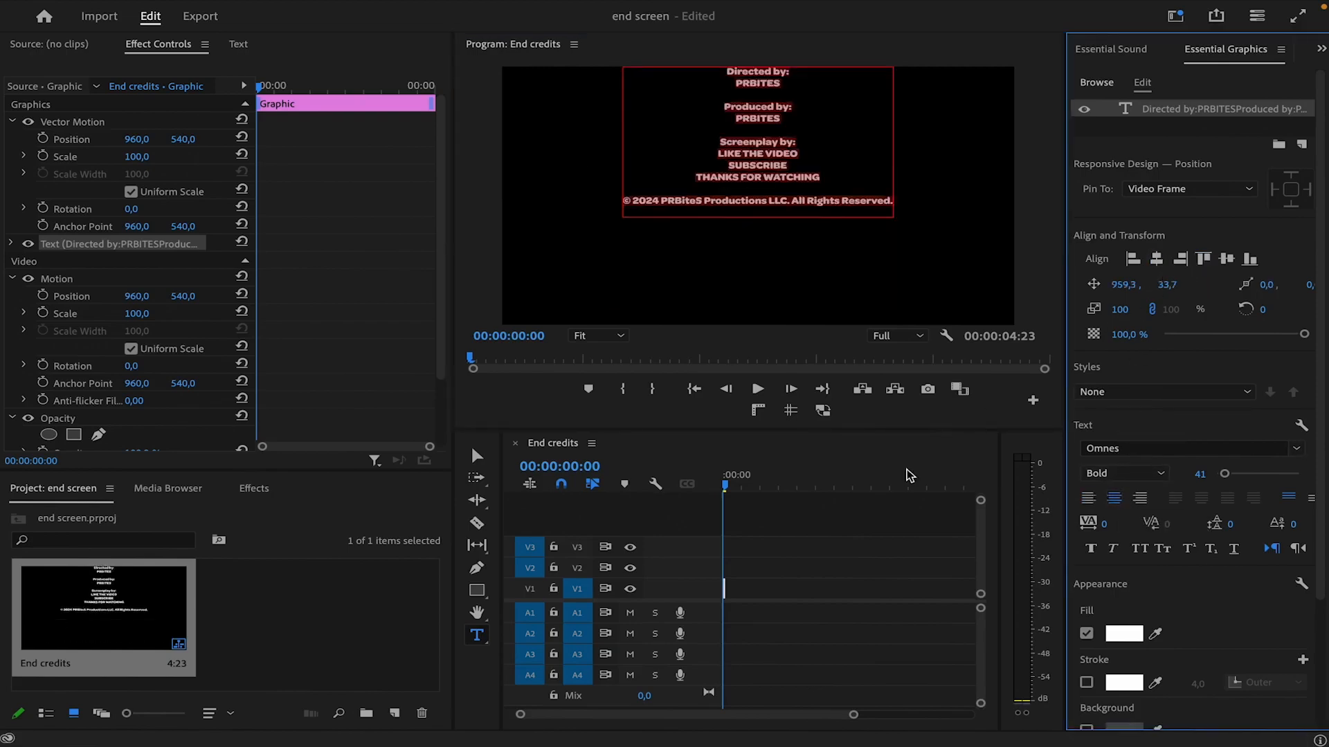
- Import the logo image Untitled design-18.png as a new layer inside the credits graphic
scroll(775, 601, "up", 5)
scroll(774, 601, "up", 3)
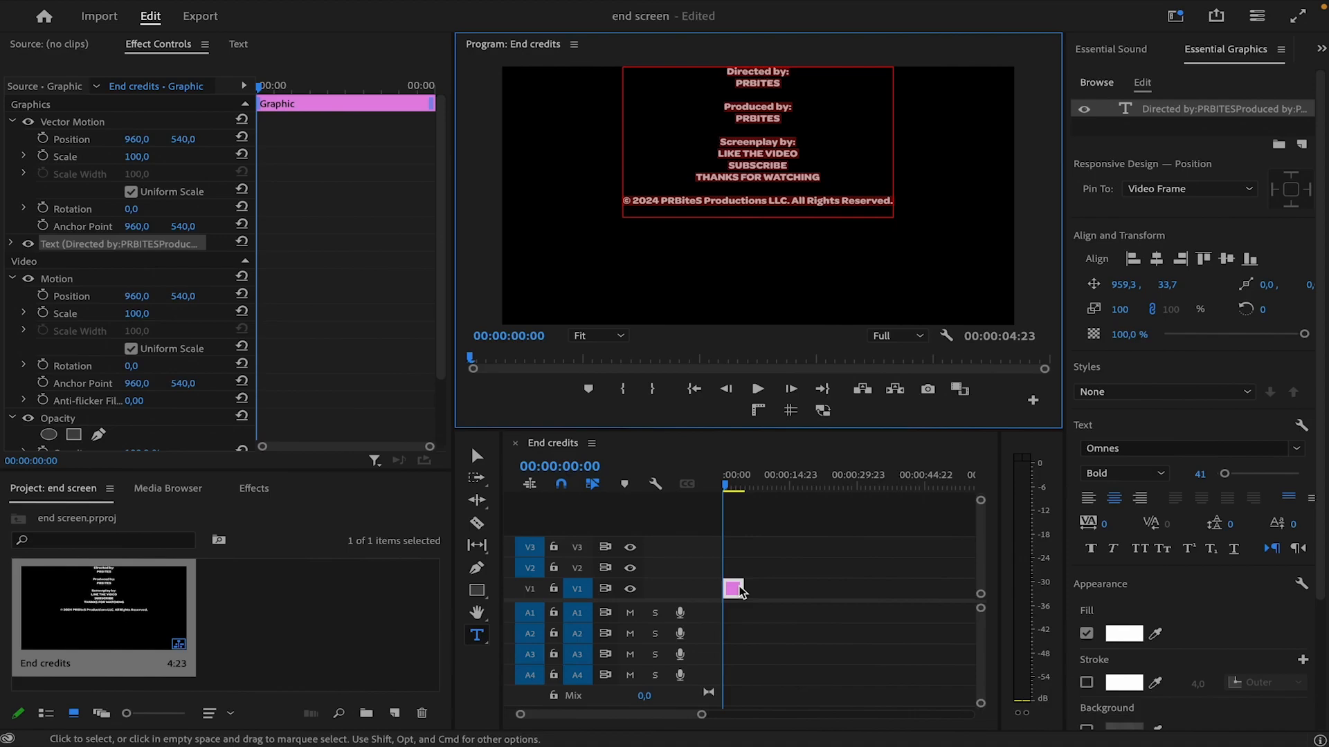
left_click(1302, 145)
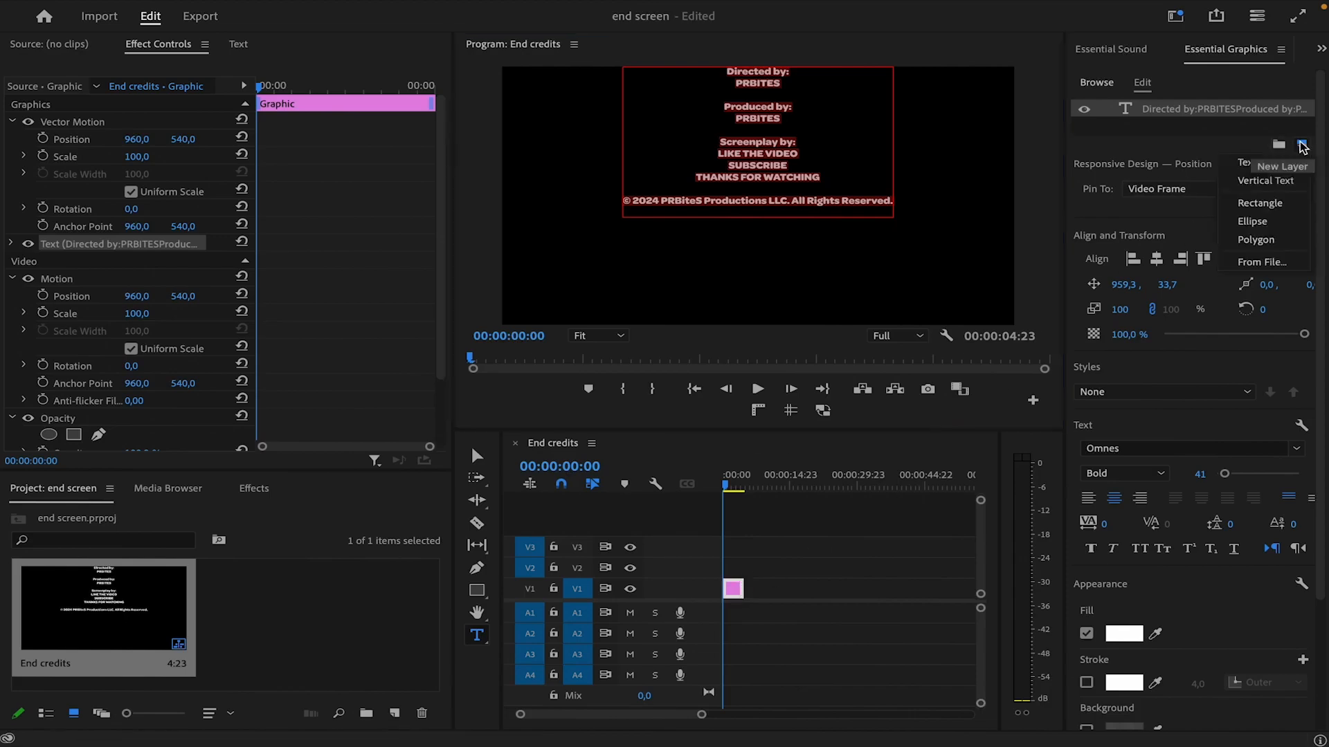
left_click(1261, 262)
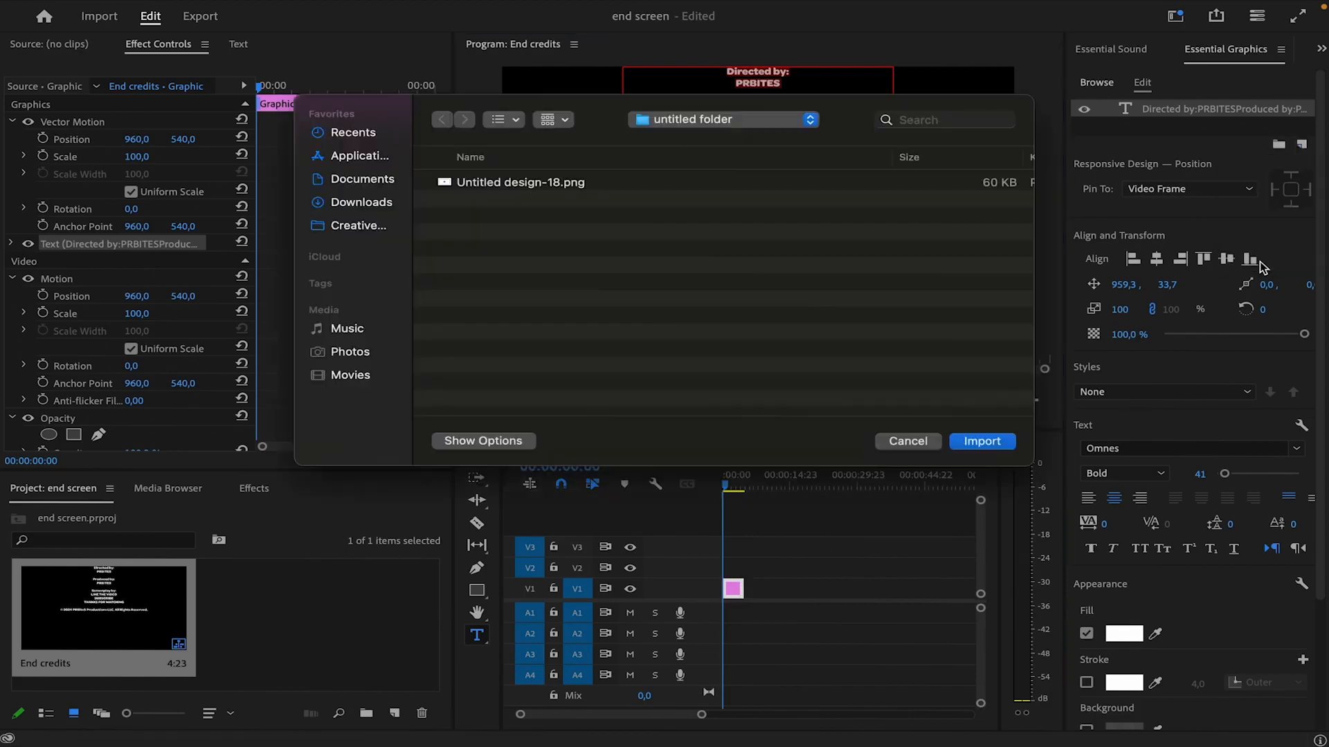
left_click(564, 185)
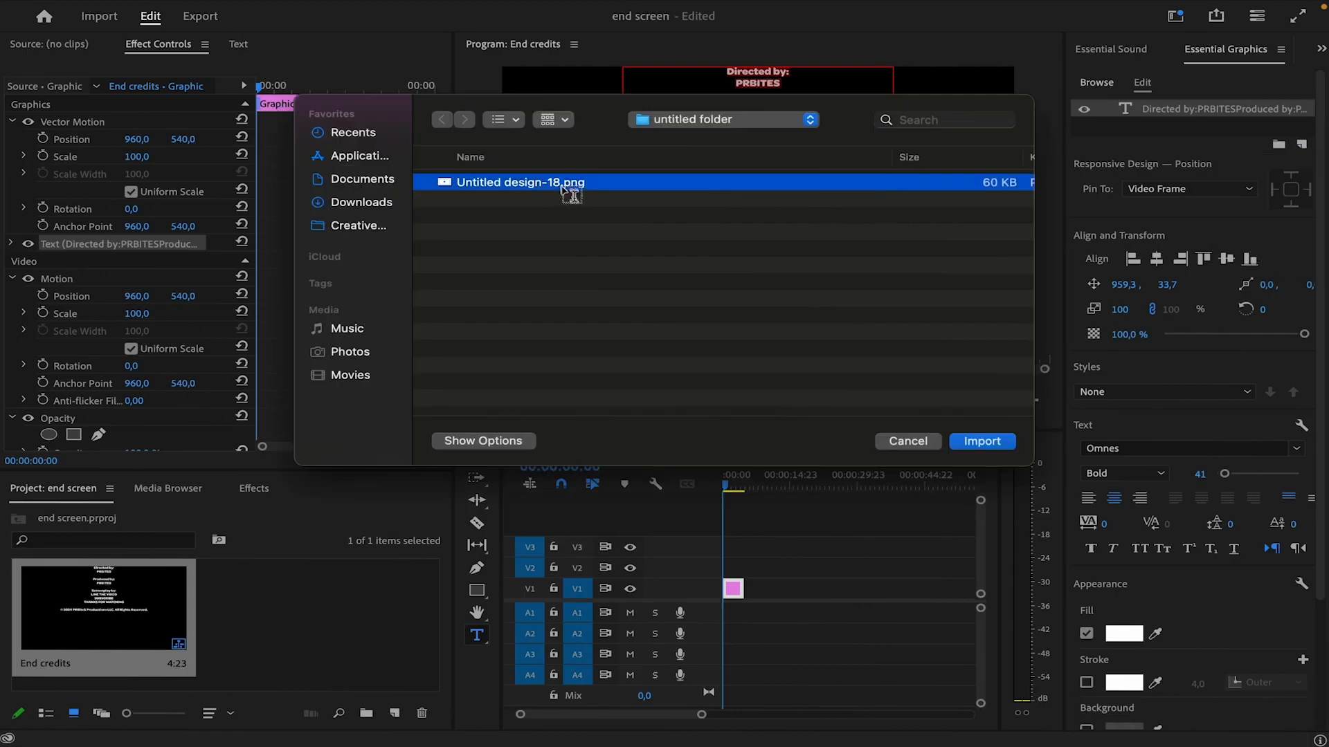
left_click(981, 441)
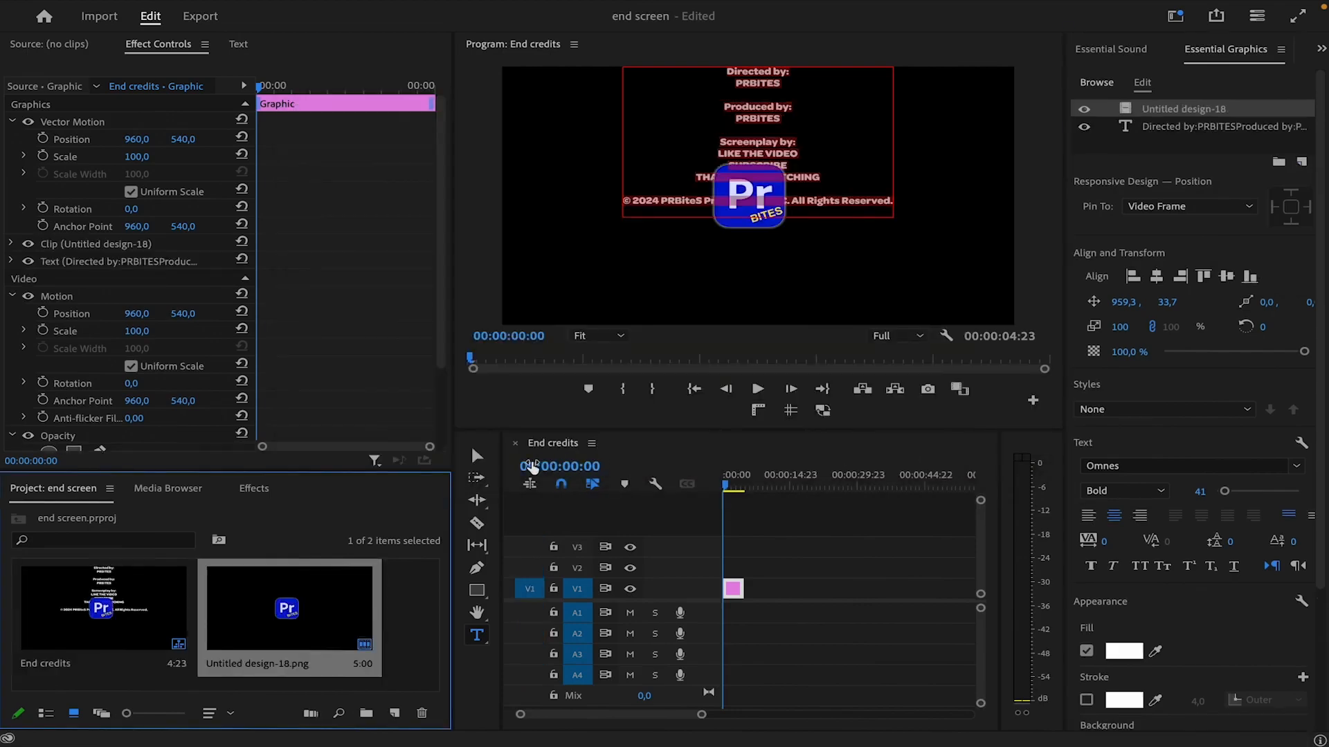
- Scale the logo layer to about 43 % and move it below the copyright line, to about 960, 774.4
left_click(480, 460)
left_click(787, 226)
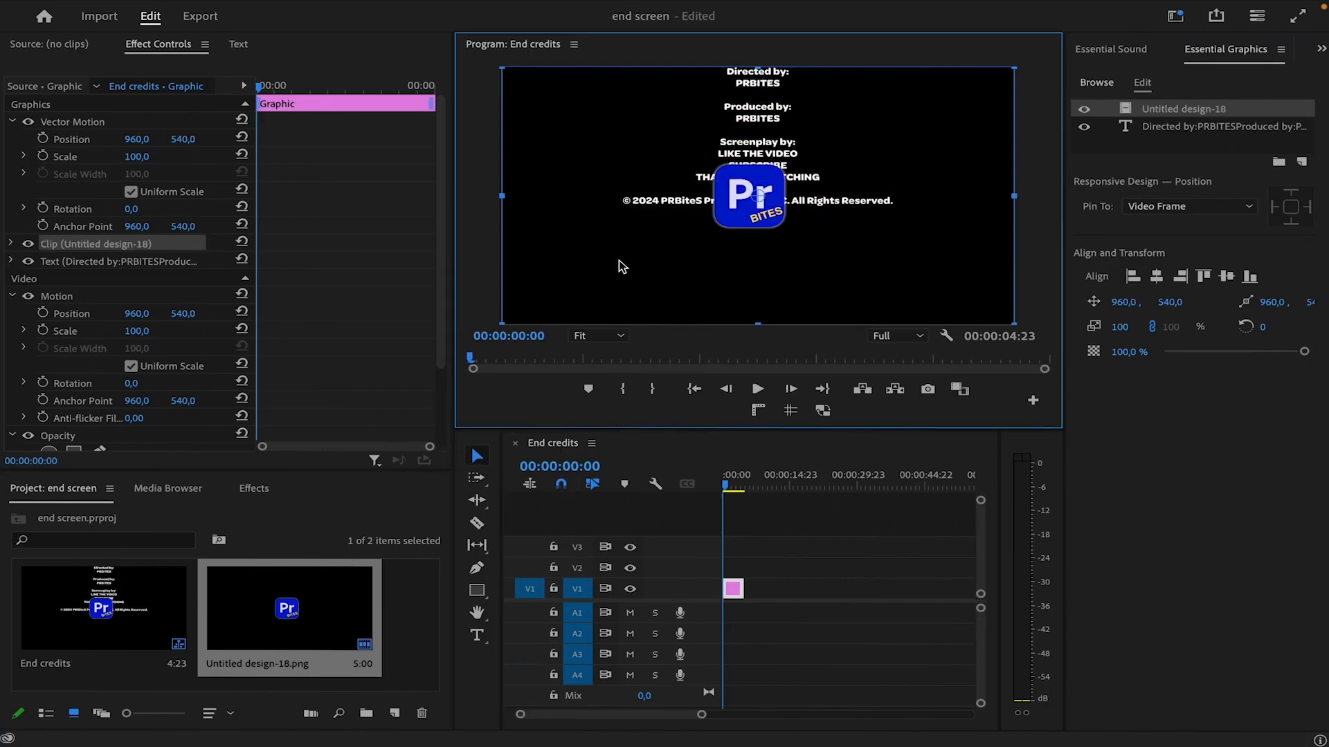
left_click_drag(503, 69, 648, 140)
left_click_drag(796, 222, 795, 274)
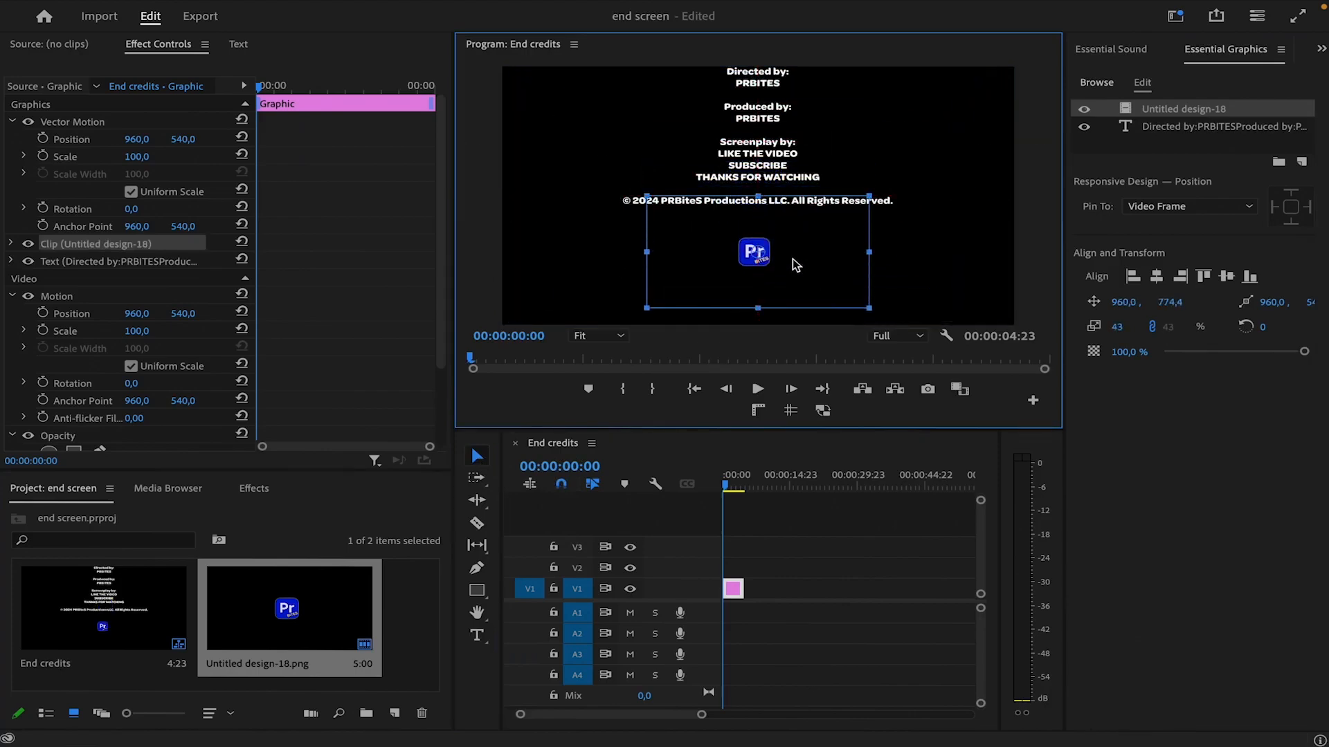
- Turn on Roll for the whole credits graphic and play the sequence to preview the scrolling
left_click(1149, 151)
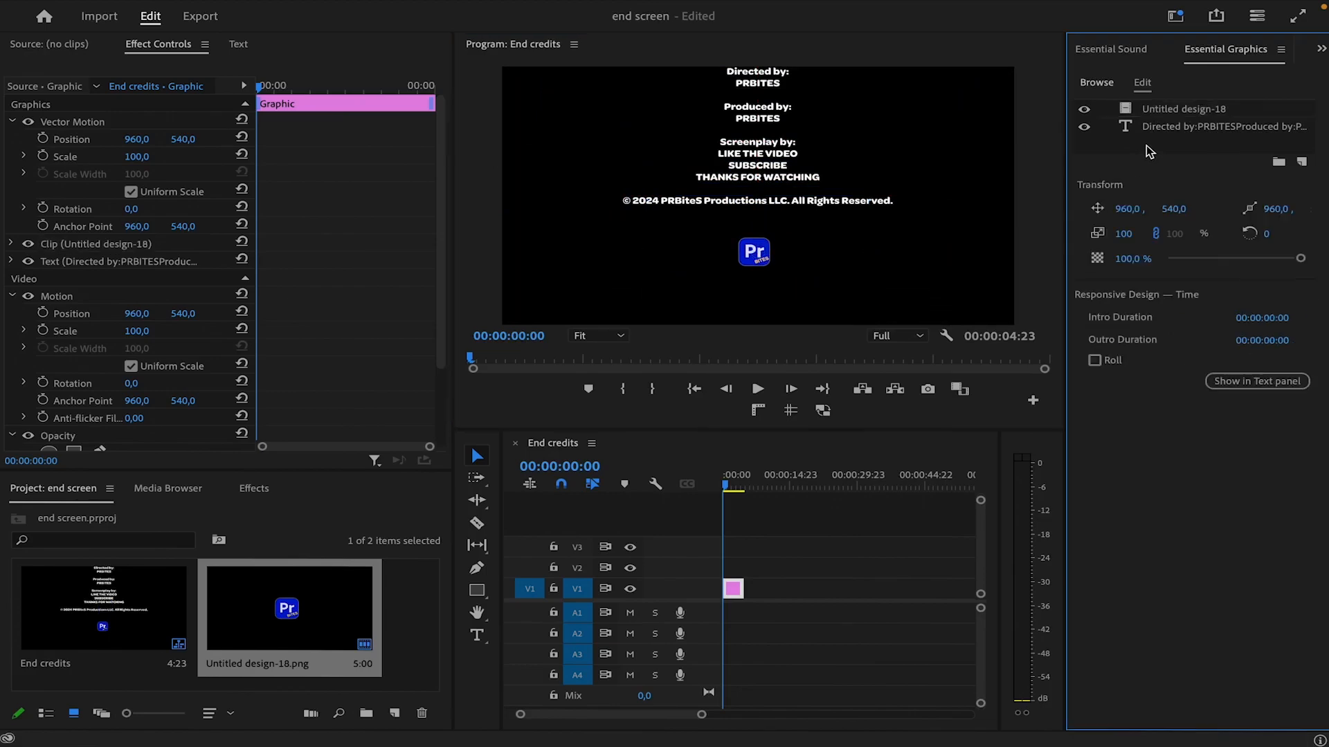
left_click(1094, 360)
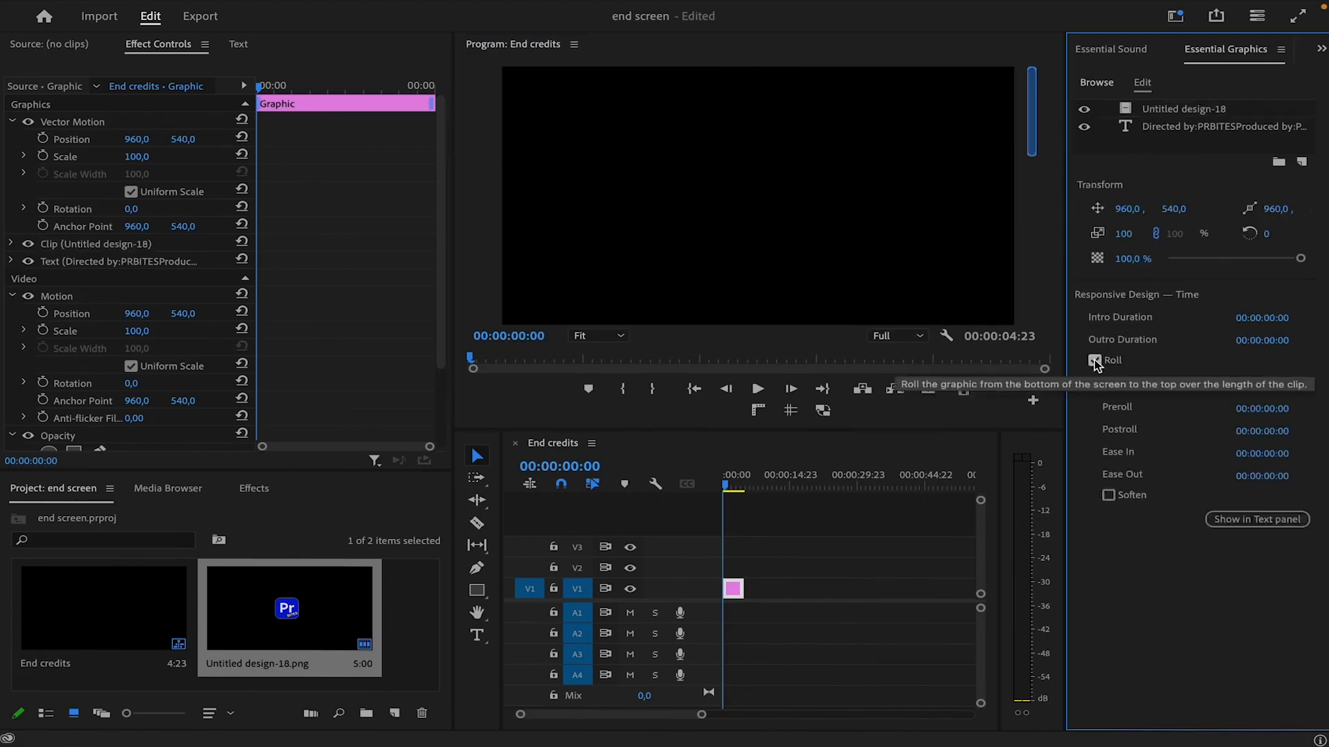
key("space")
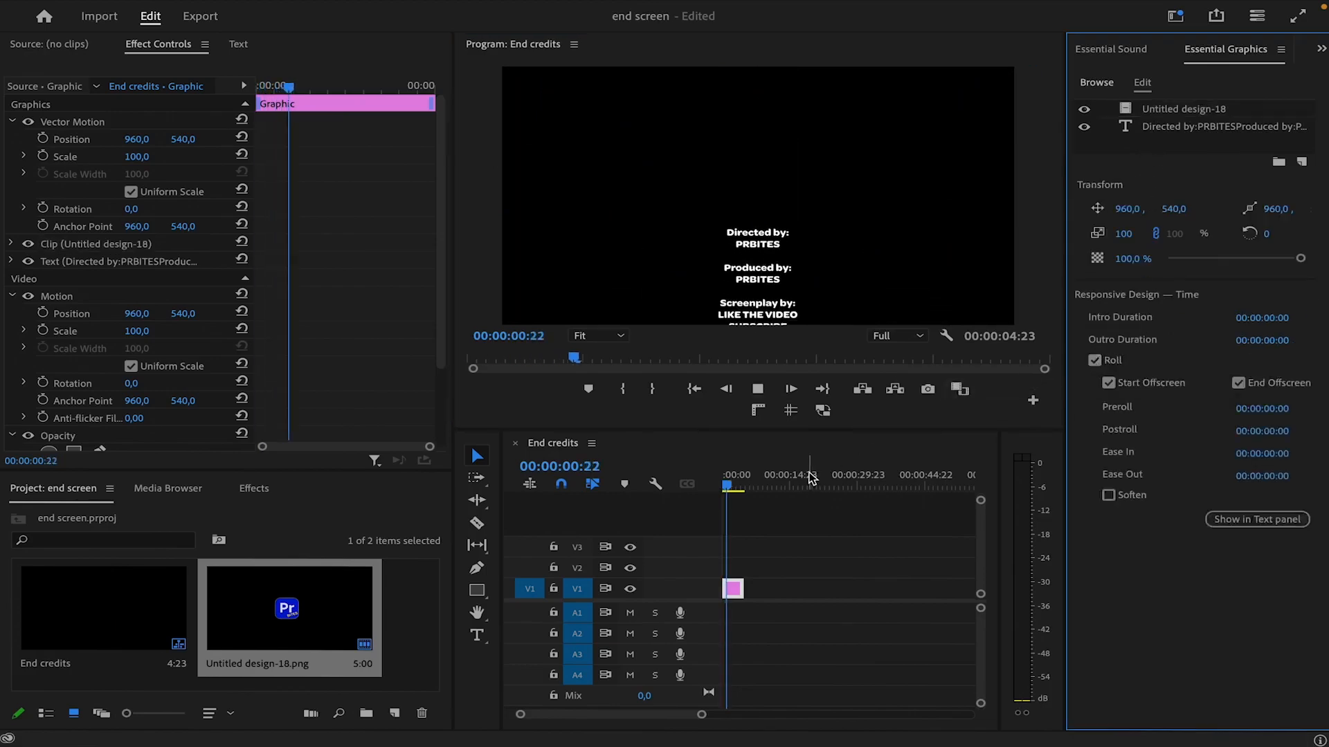
- Slow the credits roll by extending the graphic clip on V1 to a duration of 22:06, and preview the playback
left_click_drag(739, 581, 778, 584)
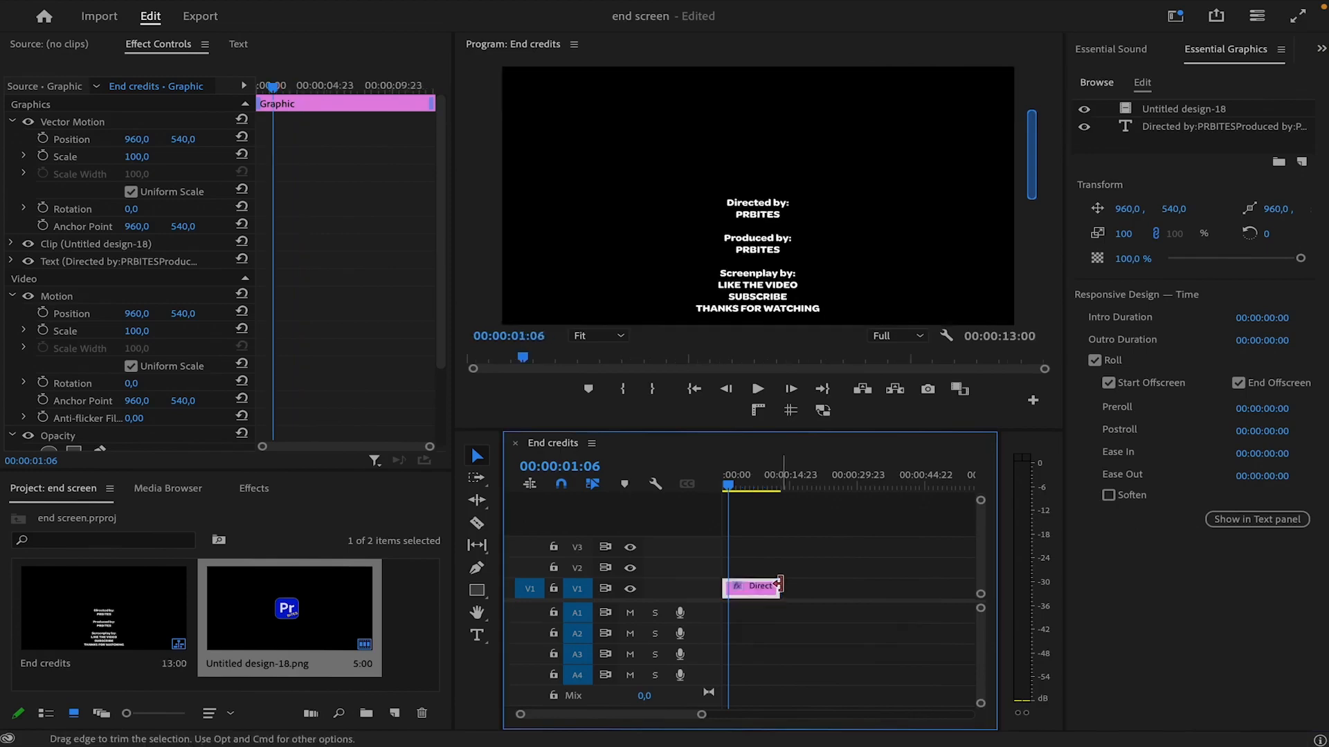
key("space")
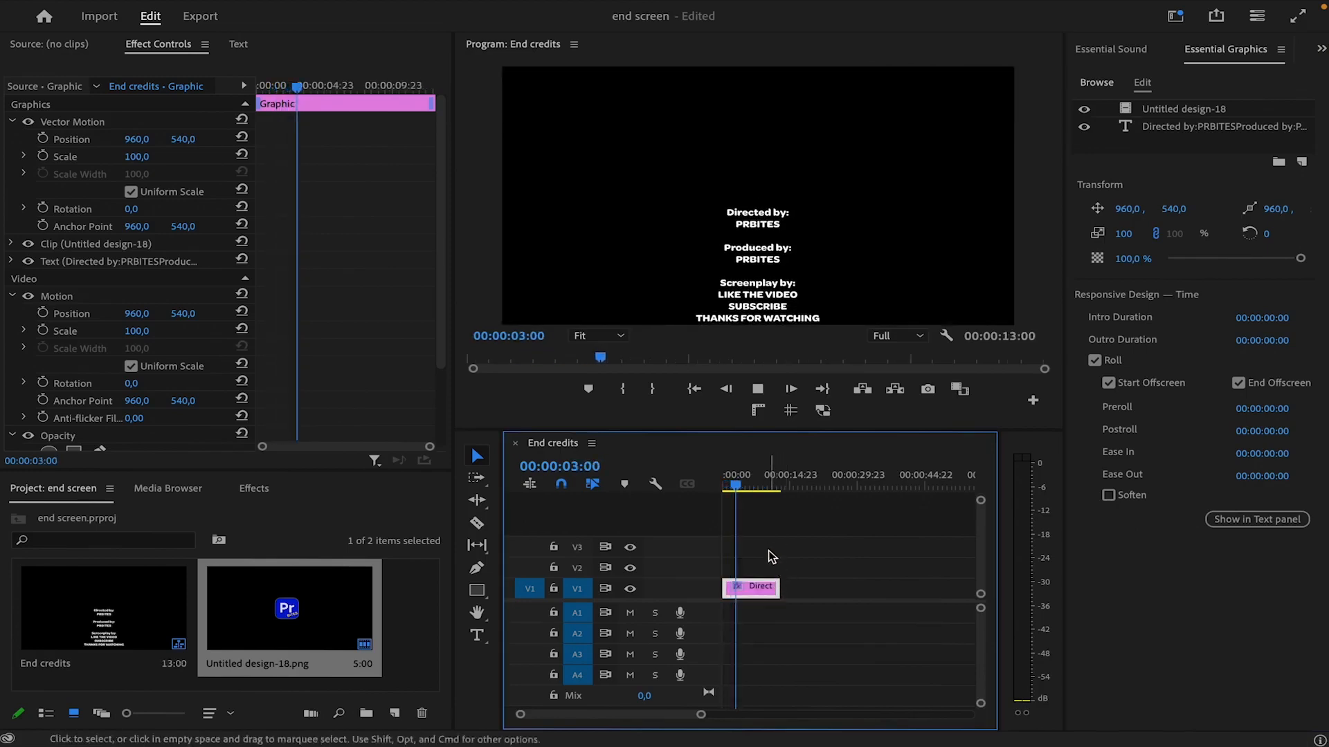
left_click_drag(784, 583, 821, 589)
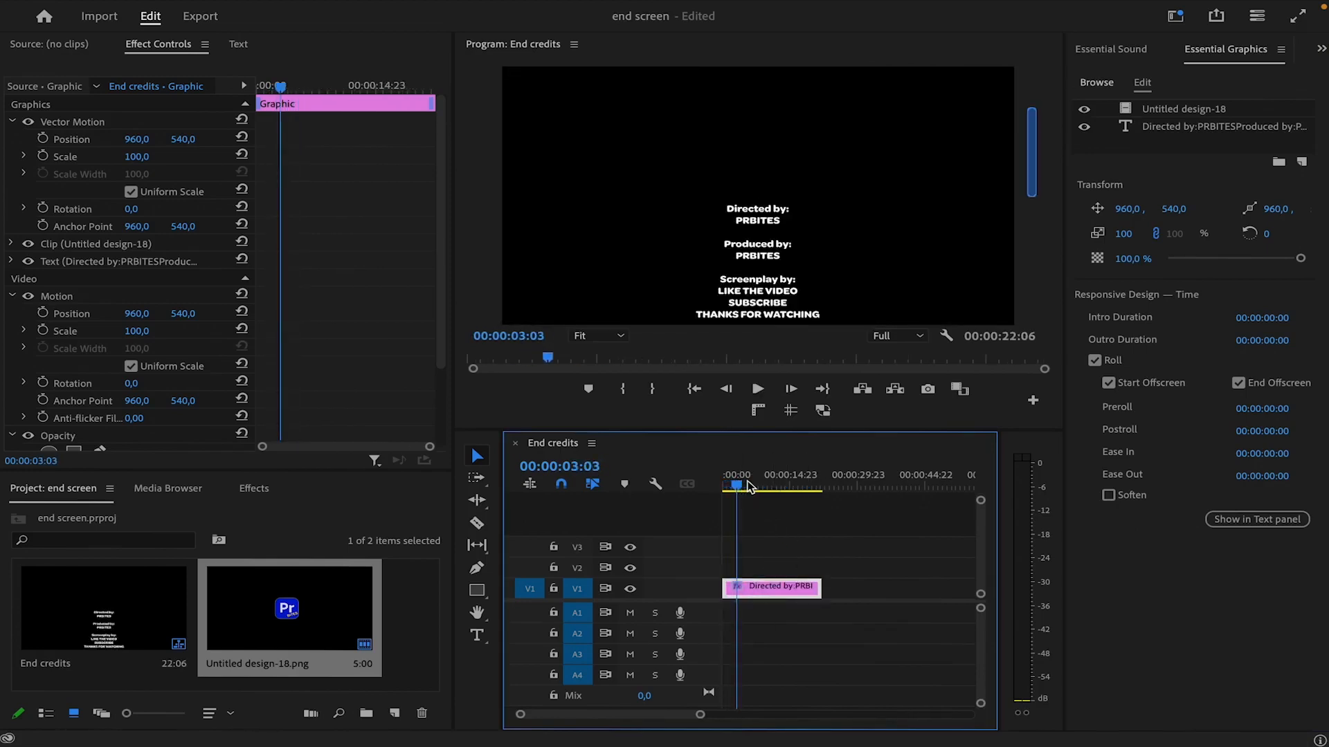
left_click_drag(742, 487, 765, 488)
key("space")
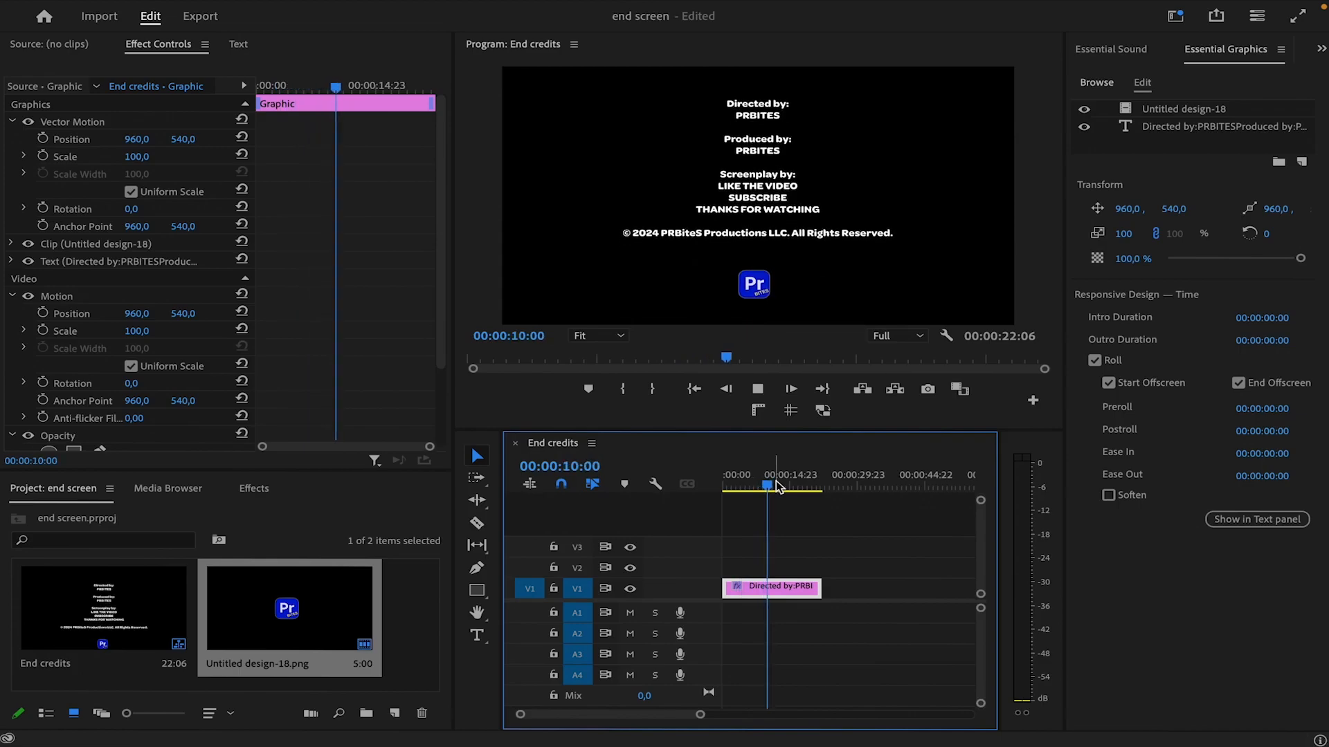
key("space")
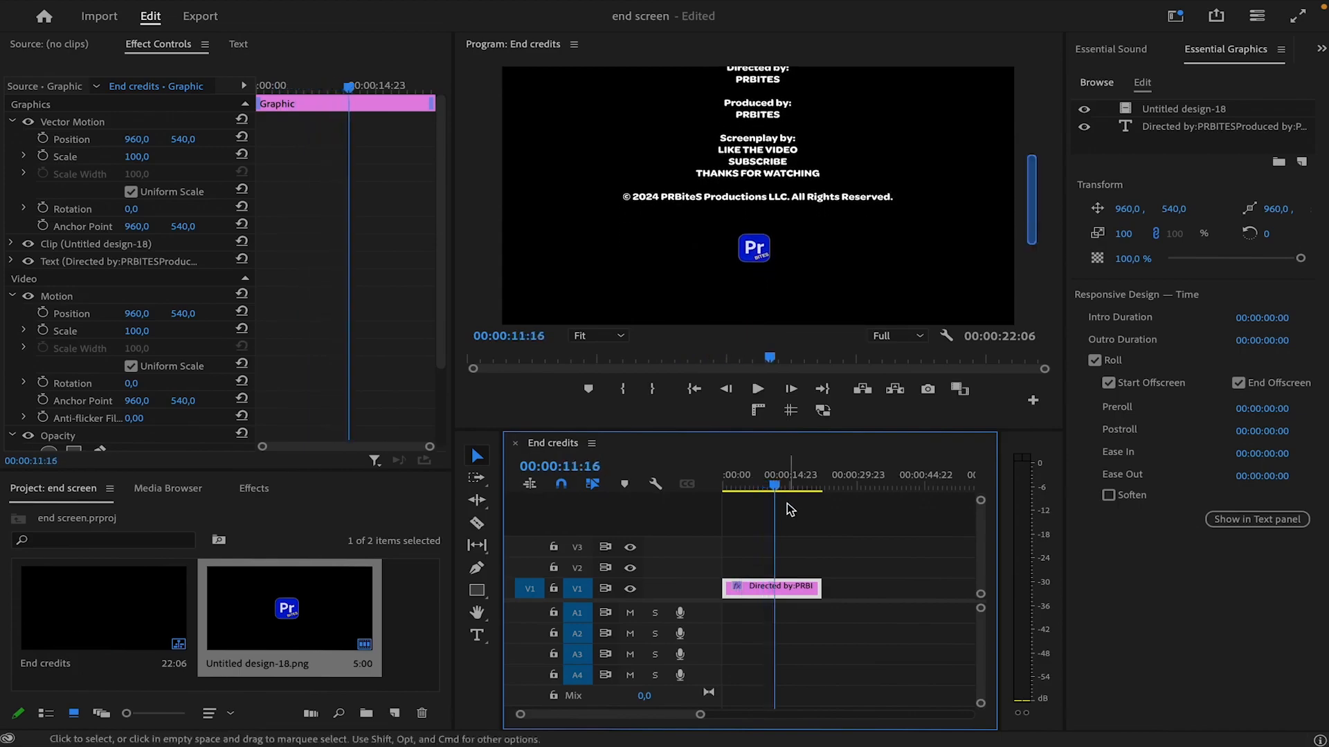